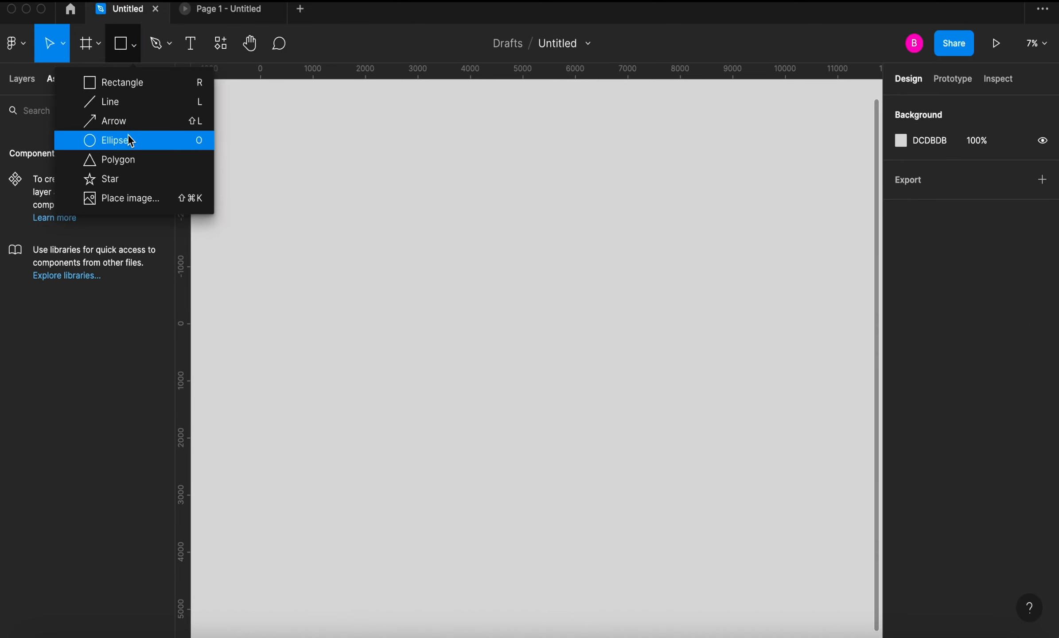
Draw an ellipse of about 774 × 760 on the empty canvas and fill it with the document's blue, 2548BD.
{"action": "left_click", "coordinate": [130, 141]}
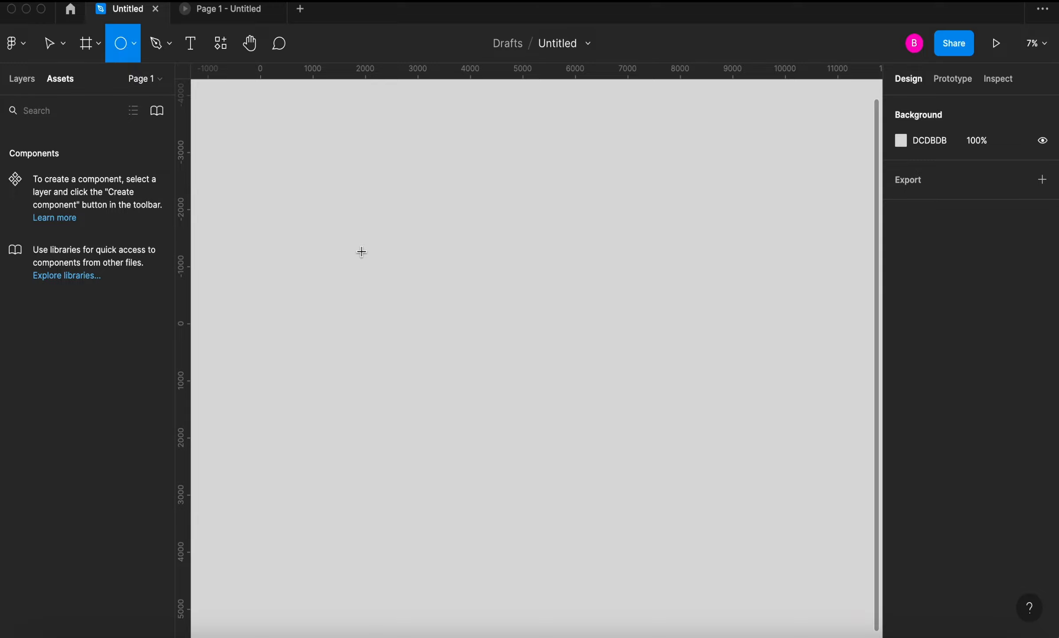
{"action": "mouse_move", "coordinate": [361, 252]}
{"action": "left_mouse_down"}
{"action": "mouse_move", "coordinate": [366, 293]}
{"action": "mouse_move", "coordinate": [404, 300]}
{"action": "left_mouse_up"}
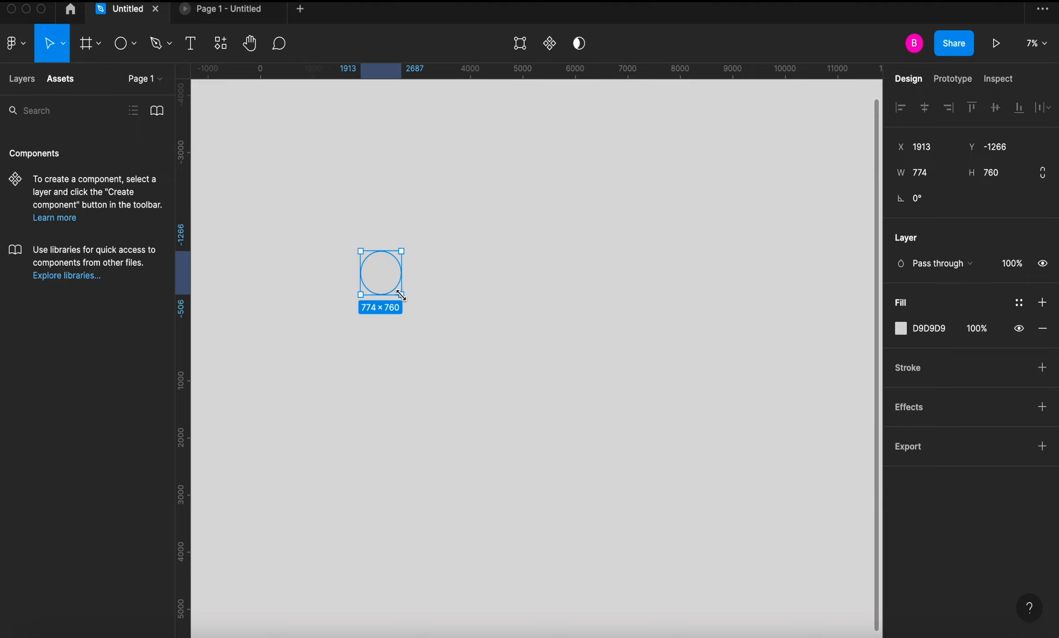
{"action": "scroll", "coordinate": [402, 296], "scroll_direction": "up", "scroll_amount": 3}
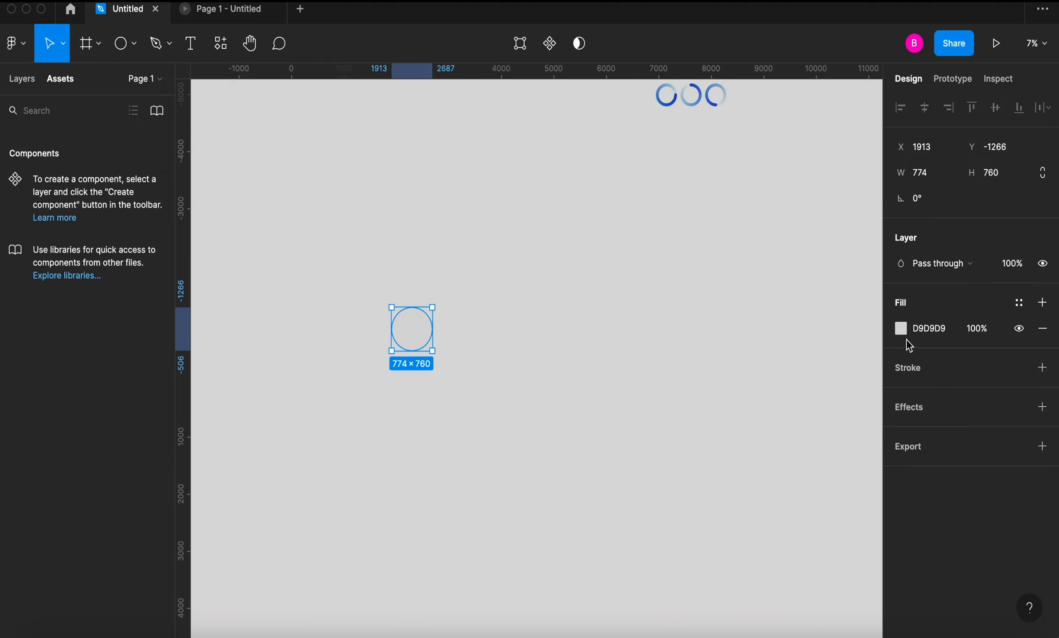
{"action": "left_click", "coordinate": [902, 332]}
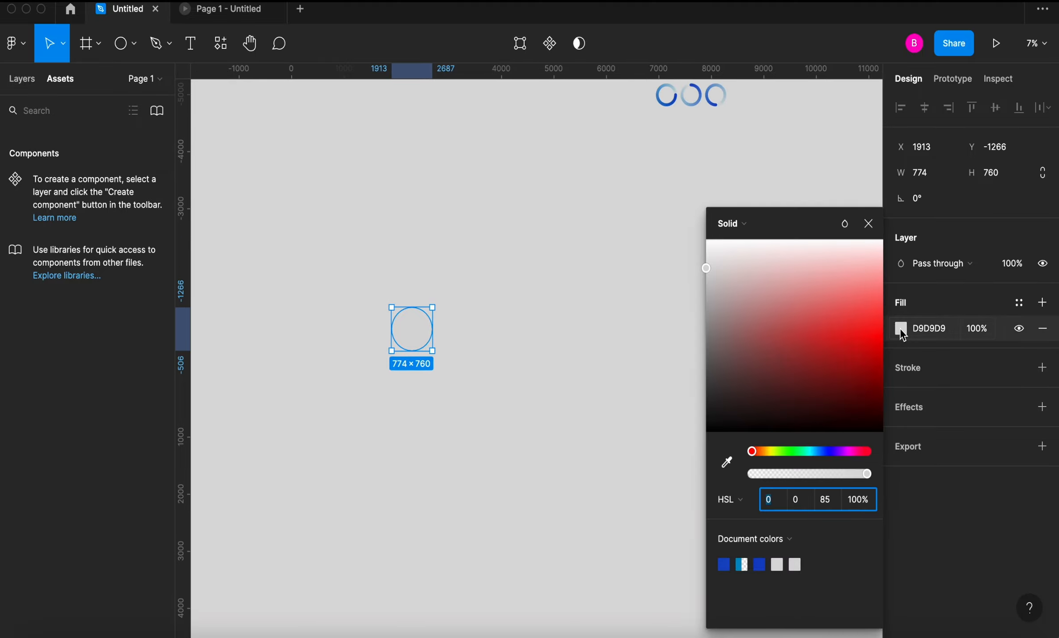
{"action": "left_click", "coordinate": [730, 564]}
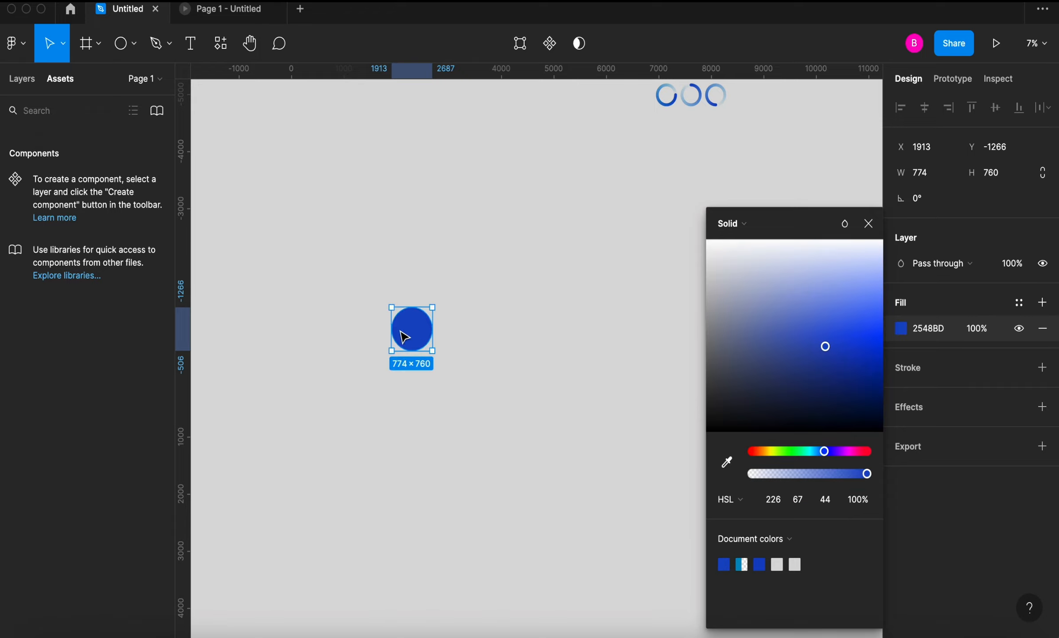
Turn the blue ellipse into a closed ring with a 100% sweep and an inner ratio of about 75%.
{"action": "scroll", "coordinate": [448, 334], "scroll_direction": "up", "scroll_amount": 5}
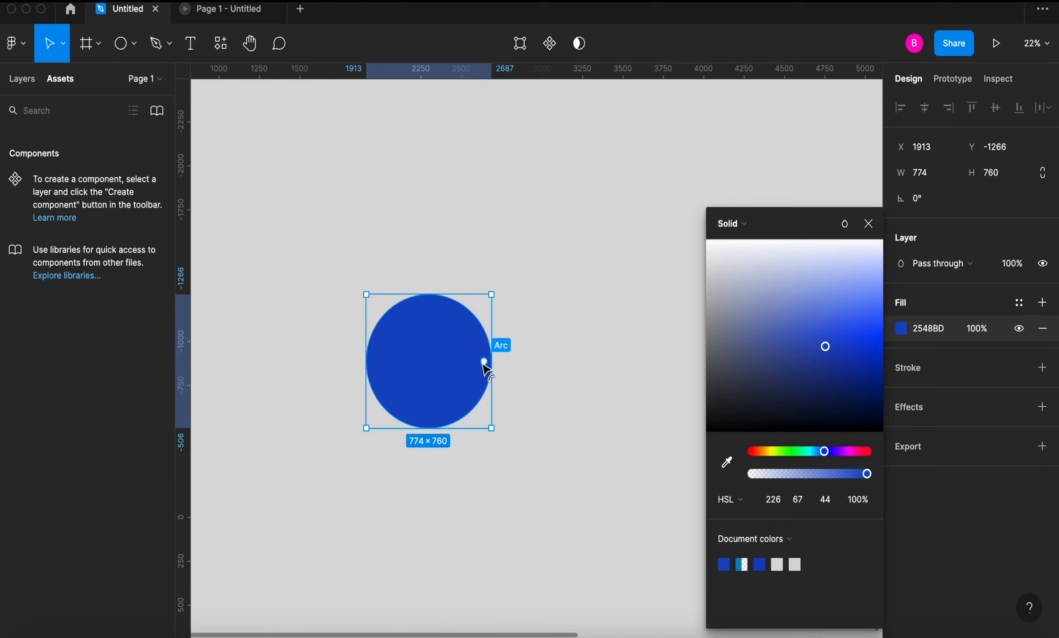
{"action": "left_click_drag", "start_coordinate": [484, 361], "coordinate": [420, 314]}
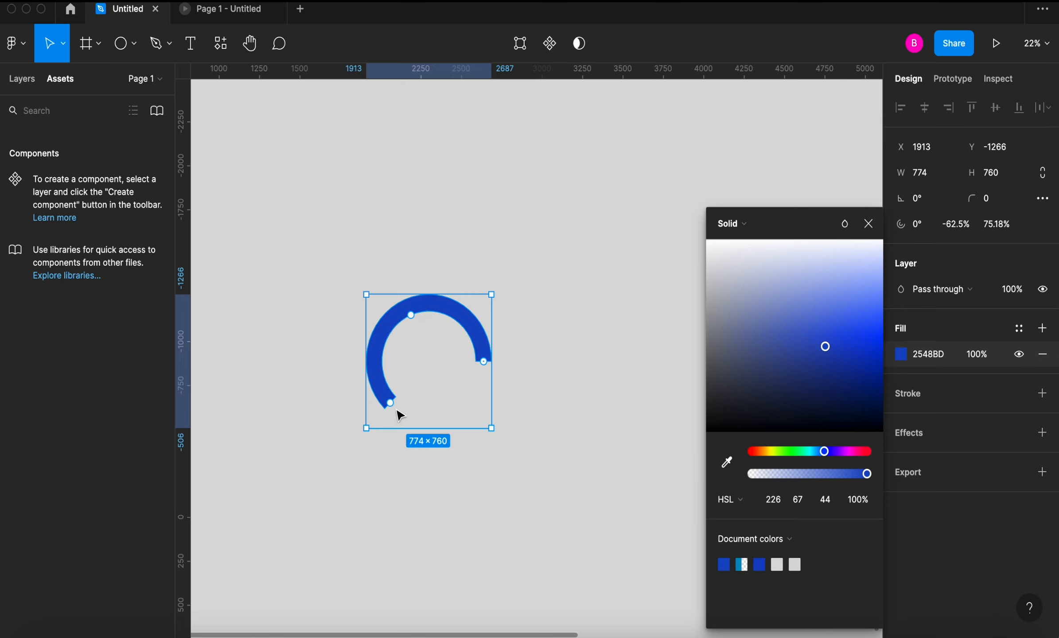
{"action": "left_click_drag", "start_coordinate": [390, 403], "coordinate": [486, 369]}
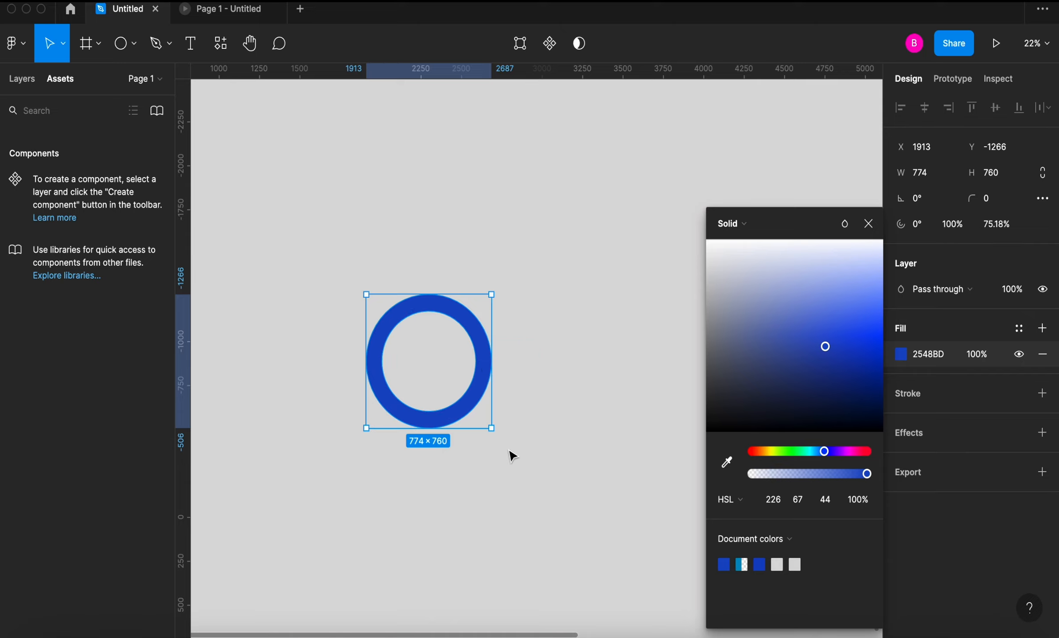
Resize the blue ring to a width and height of 500.
{"action": "left_click_drag", "start_coordinate": [492, 430], "coordinate": [450, 378]}
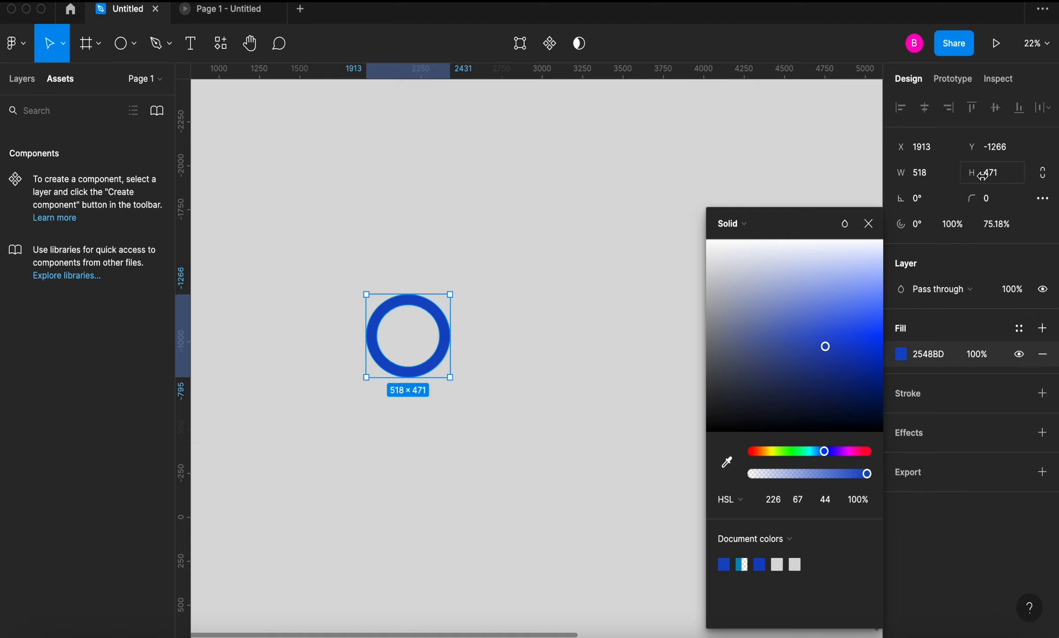
{"action": "left_click", "coordinate": [916, 178]}
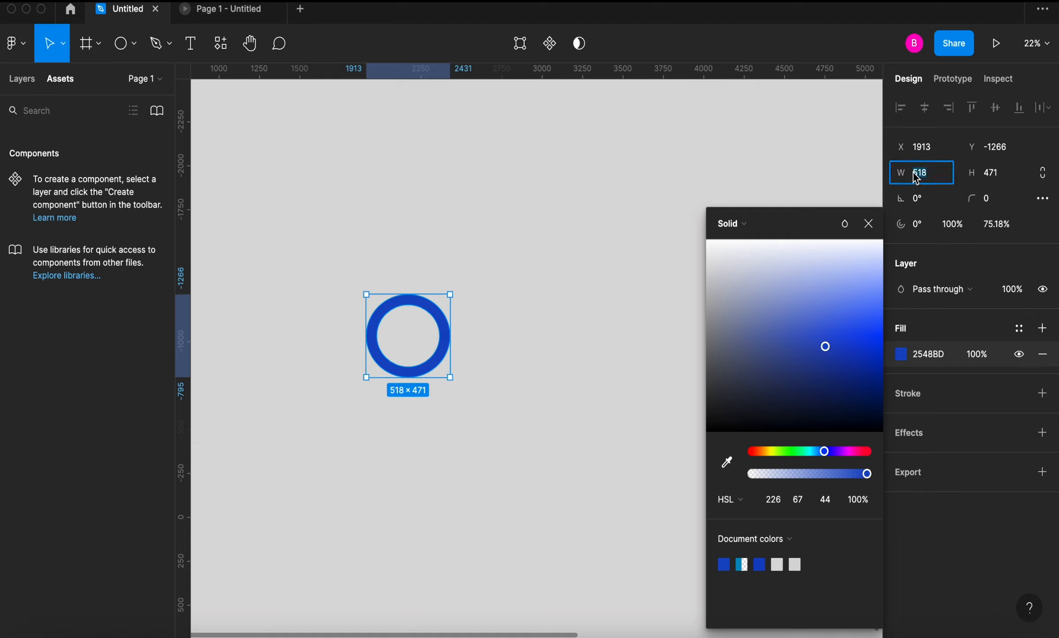
{"action": "type", "text": "5"}
{"action": "left_click", "coordinate": [1002, 176]}
{"action": "type", "text": "500"}
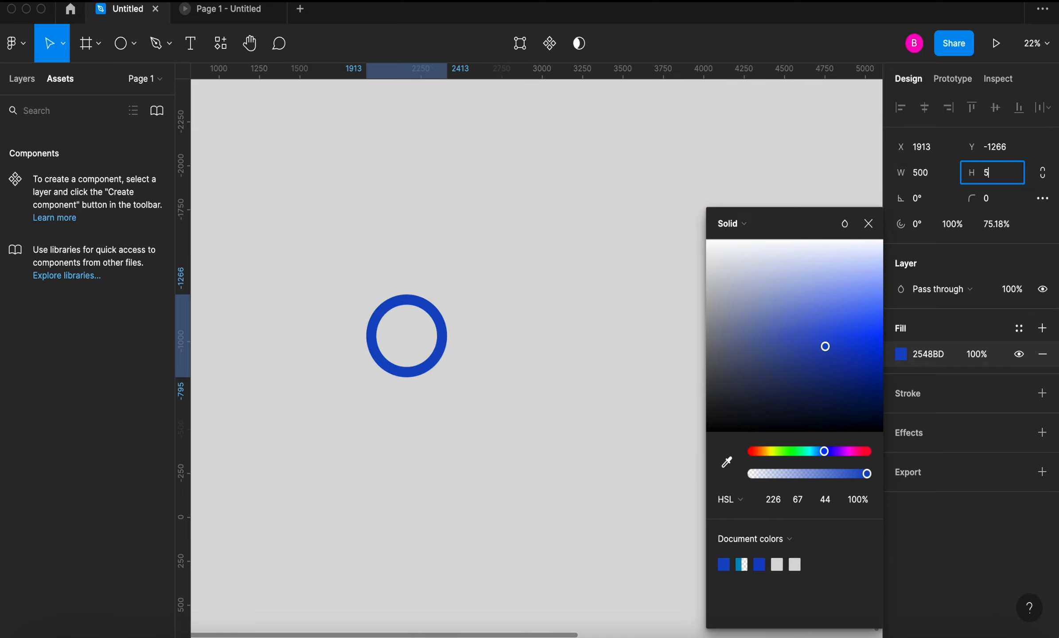
{"action": "left_click", "coordinate": [653, 338]}
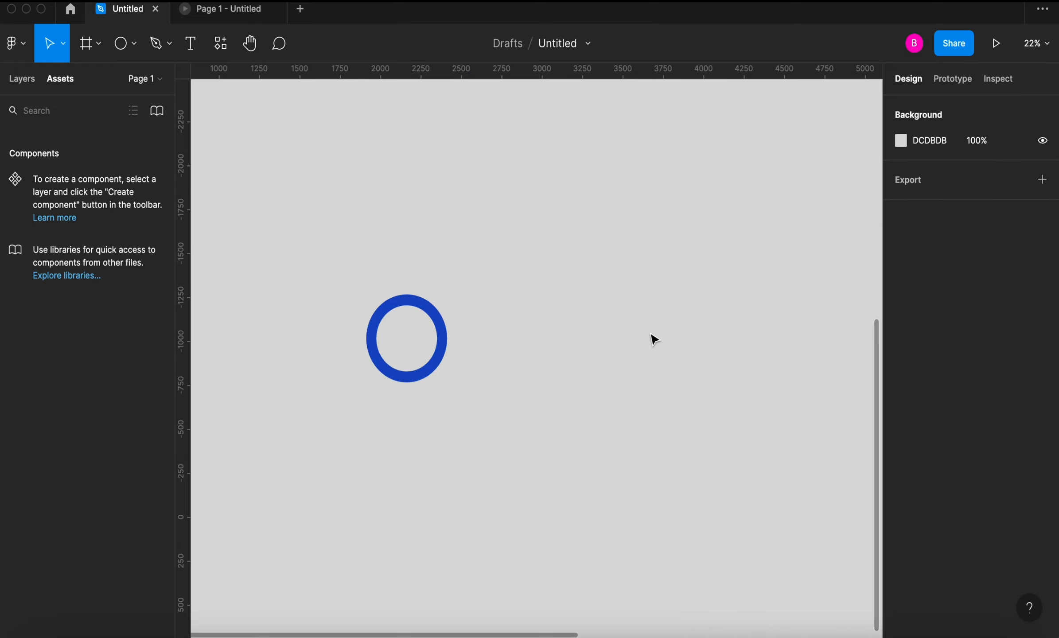
Change the ring's solid fill to an angular gradient fading from blue to transparent.
{"action": "left_click", "coordinate": [443, 331]}
{"action": "left_click", "coordinate": [901, 355]}
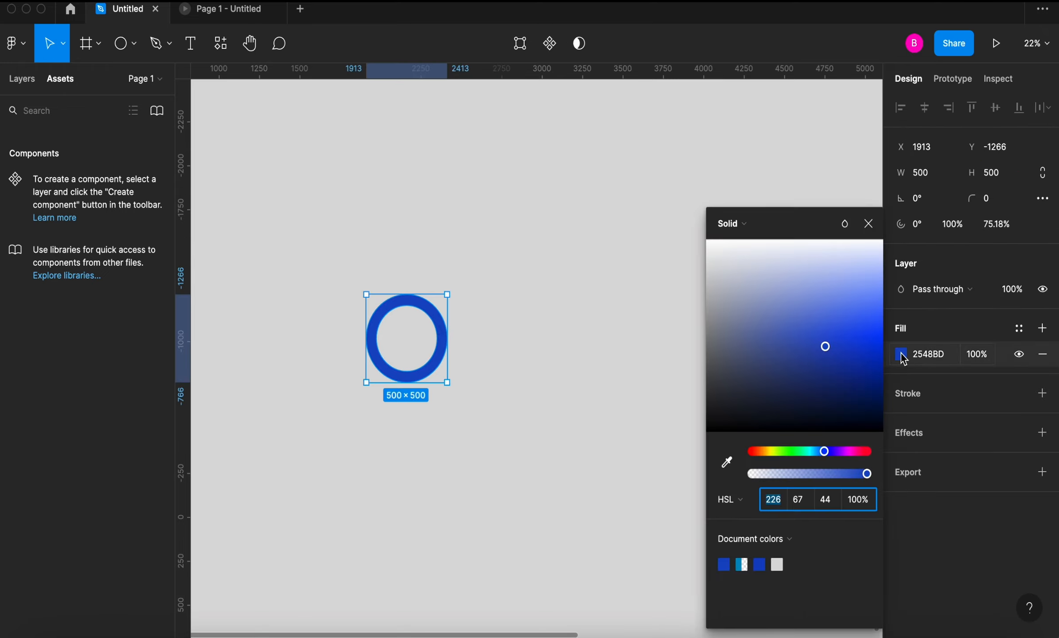
{"action": "left_click", "coordinate": [739, 225]}
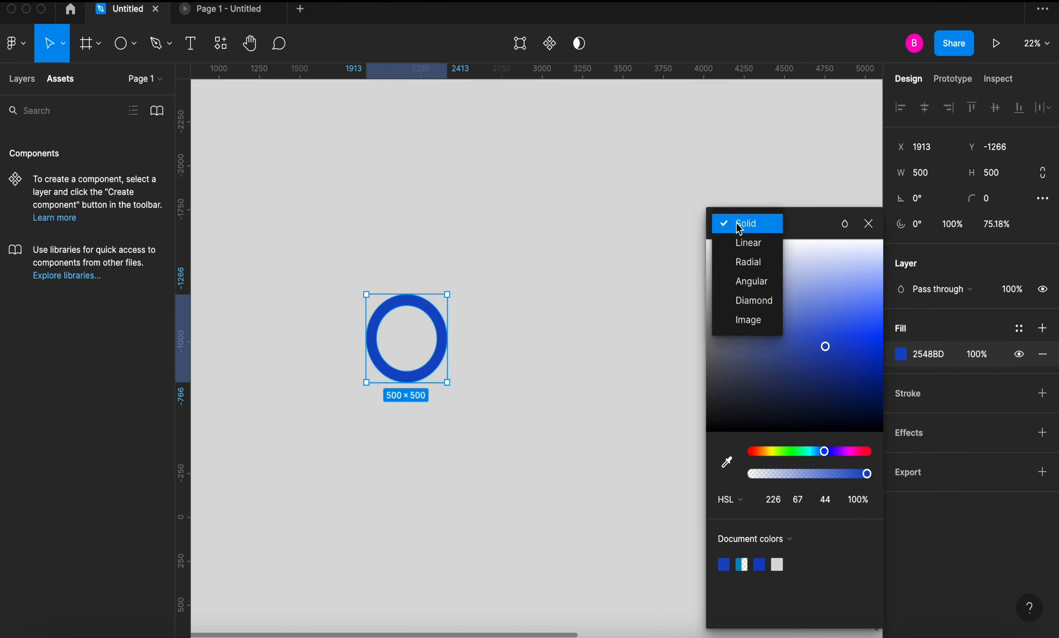
{"action": "left_click", "coordinate": [745, 283]}
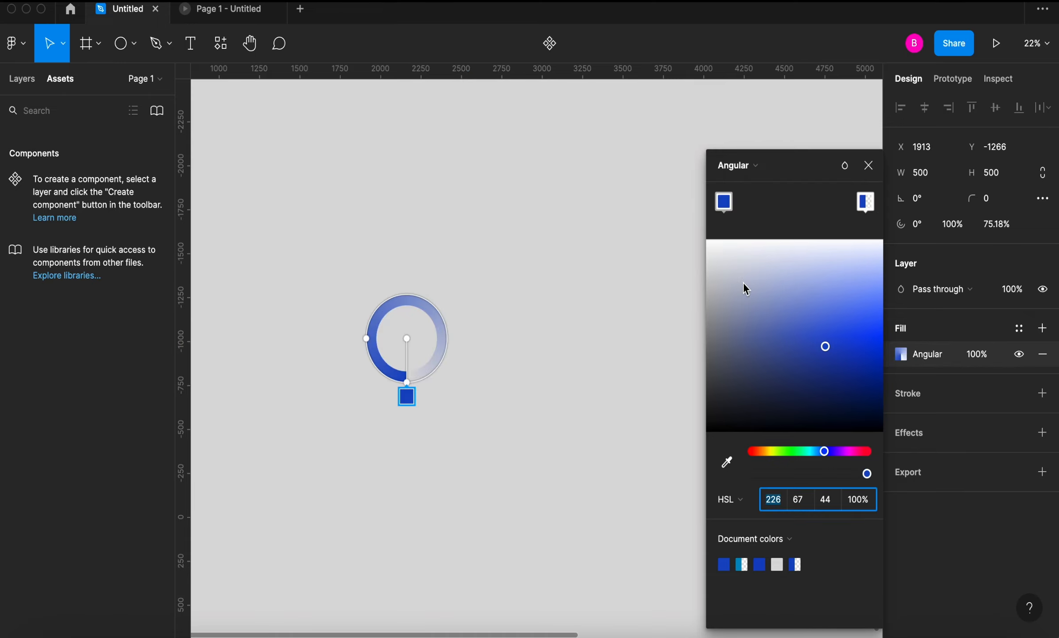
{"action": "scroll", "coordinate": [496, 401], "scroll_direction": "up", "scroll_amount": 5}
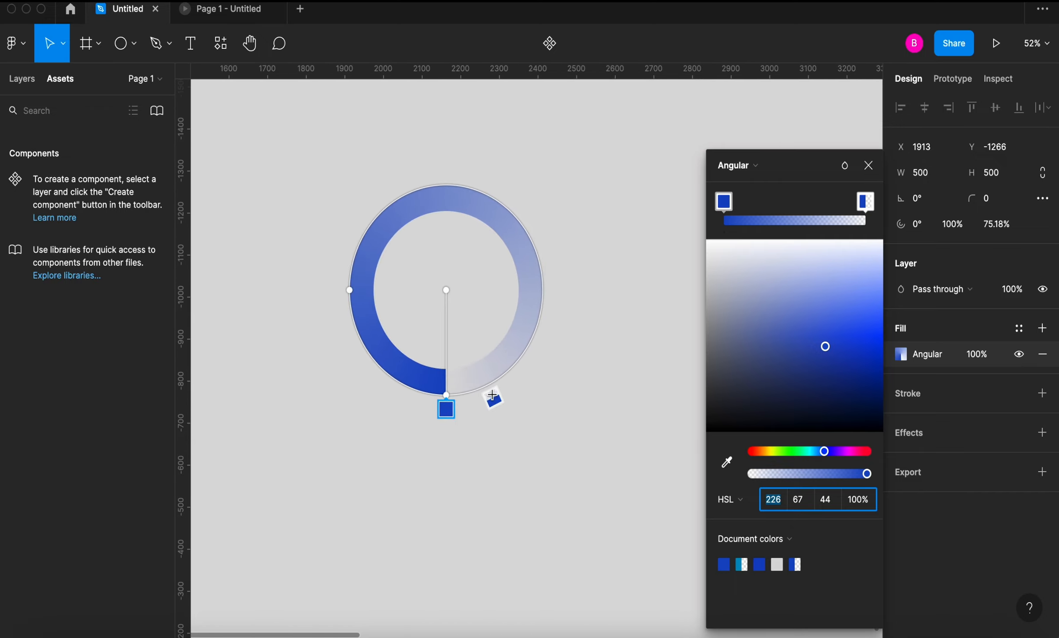
{"action": "scroll", "coordinate": [492, 396], "scroll_direction": "up", "scroll_amount": 5}
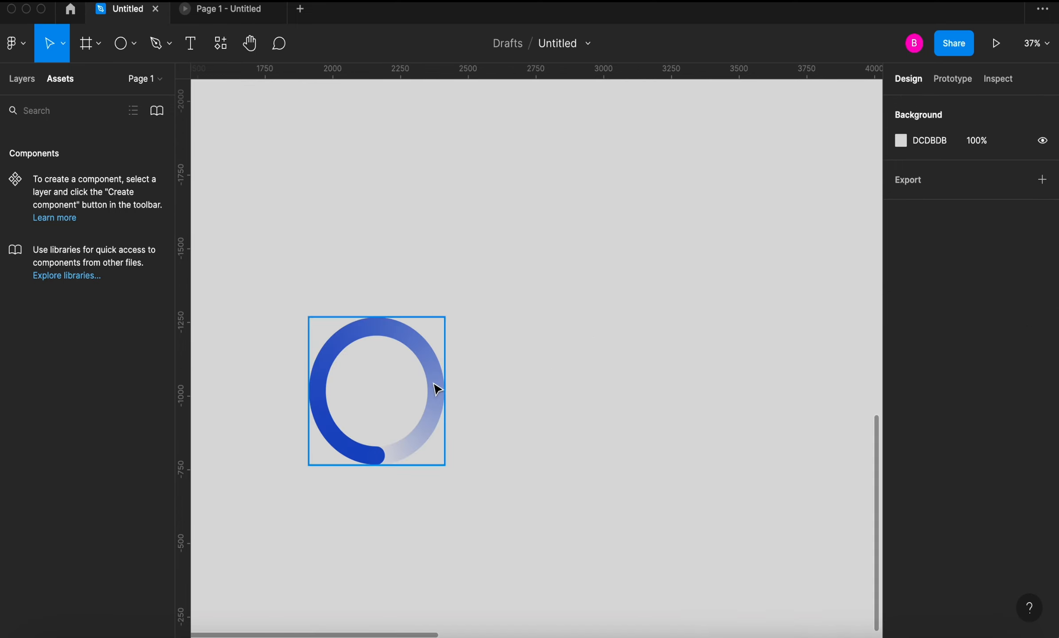
Copy and paste the gradient ring in place and check the overlapping Group 29 and Group 27 in the layer list.
{"action": "left_click", "coordinate": [424, 378]}
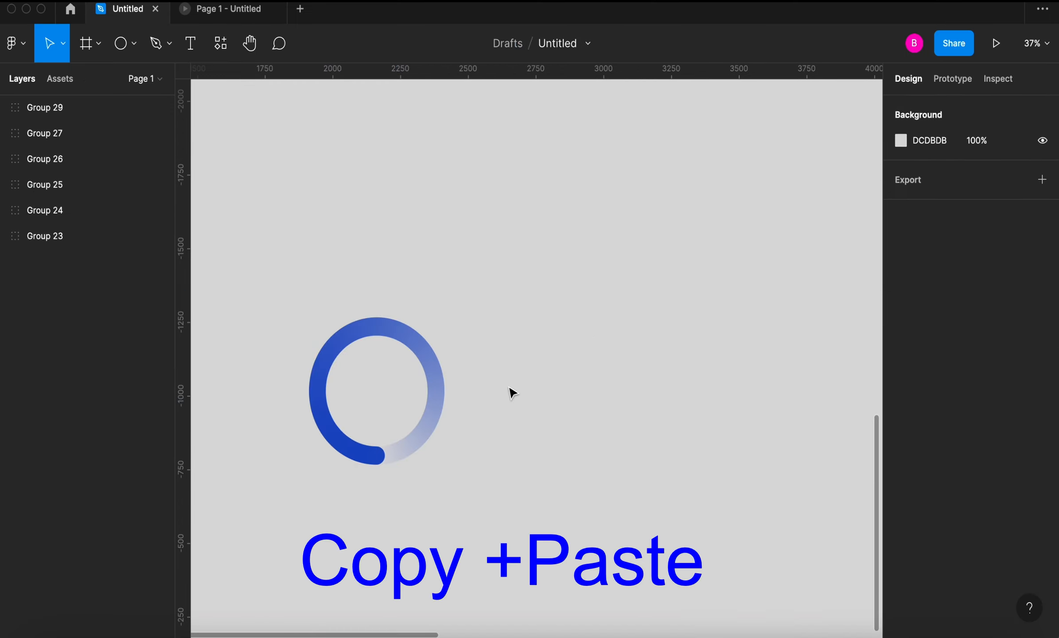
{"action": "left_click", "coordinate": [432, 374]}
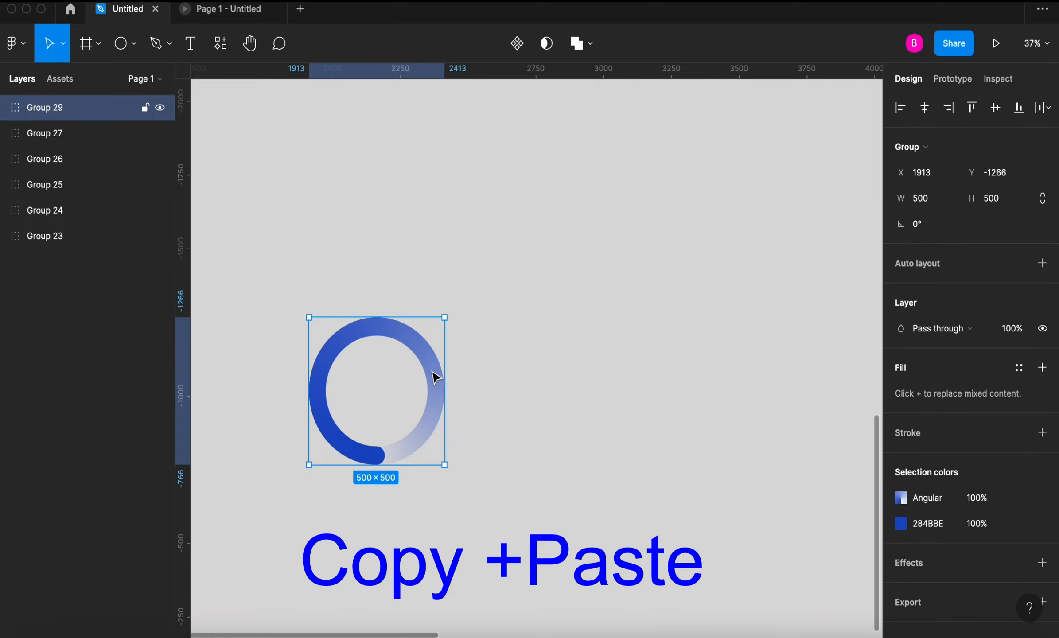
{"action": "left_click", "coordinate": [53, 132]}
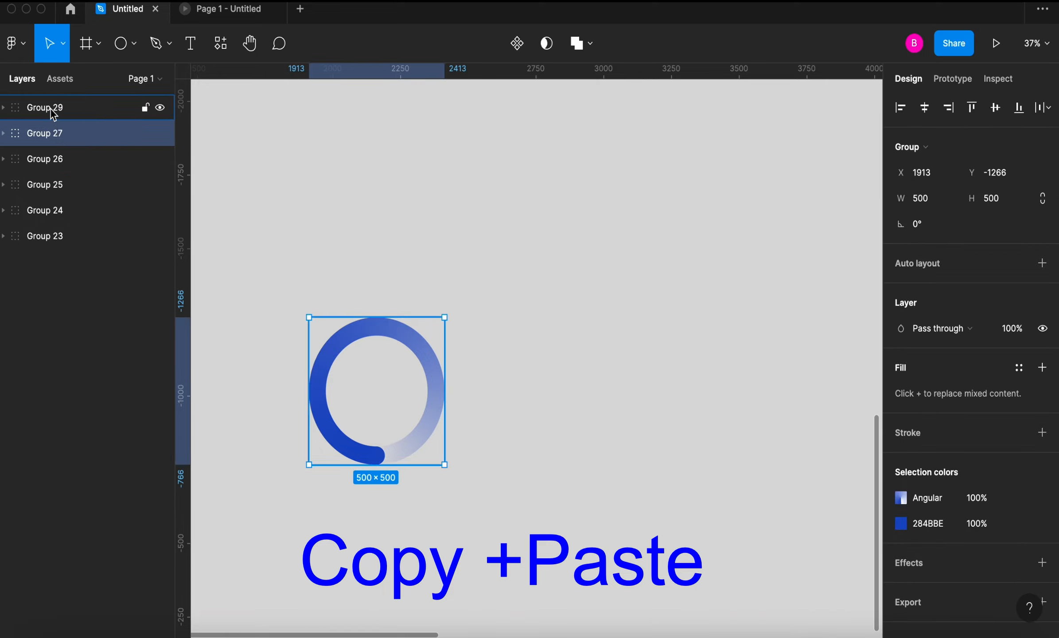
{"action": "left_click", "coordinate": [54, 111]}
{"action": "left_click", "coordinate": [295, 312]}
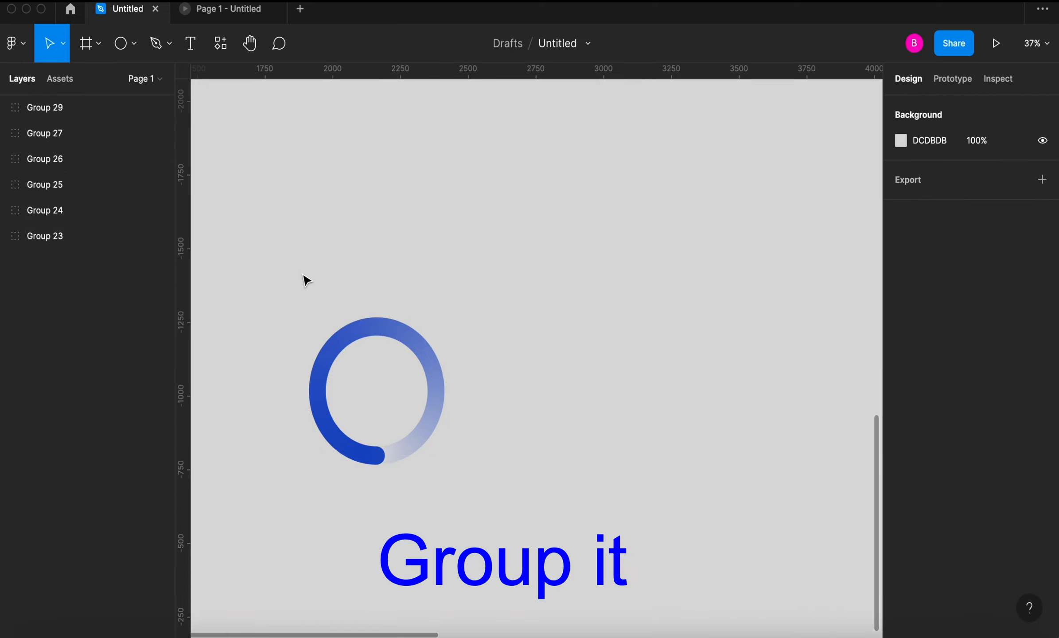
Group the two overlapping gradient rings.
{"action": "left_click_drag", "start_coordinate": [296, 269], "coordinate": [466, 516]}
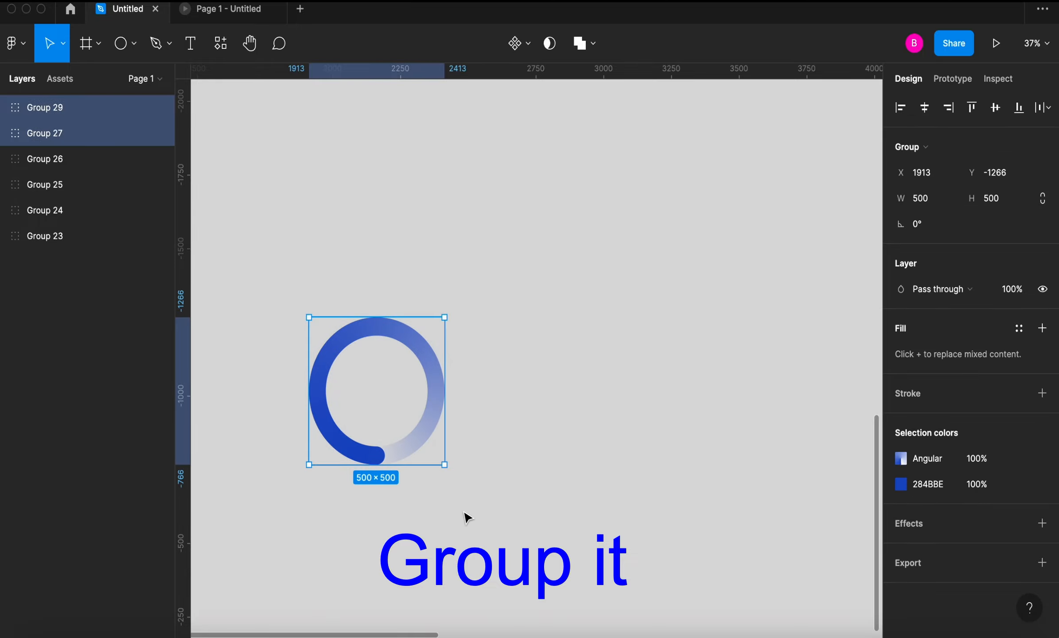
{"action": "key", "text": "ctrl+g"}
{"action": "left_click", "coordinate": [298, 289]}
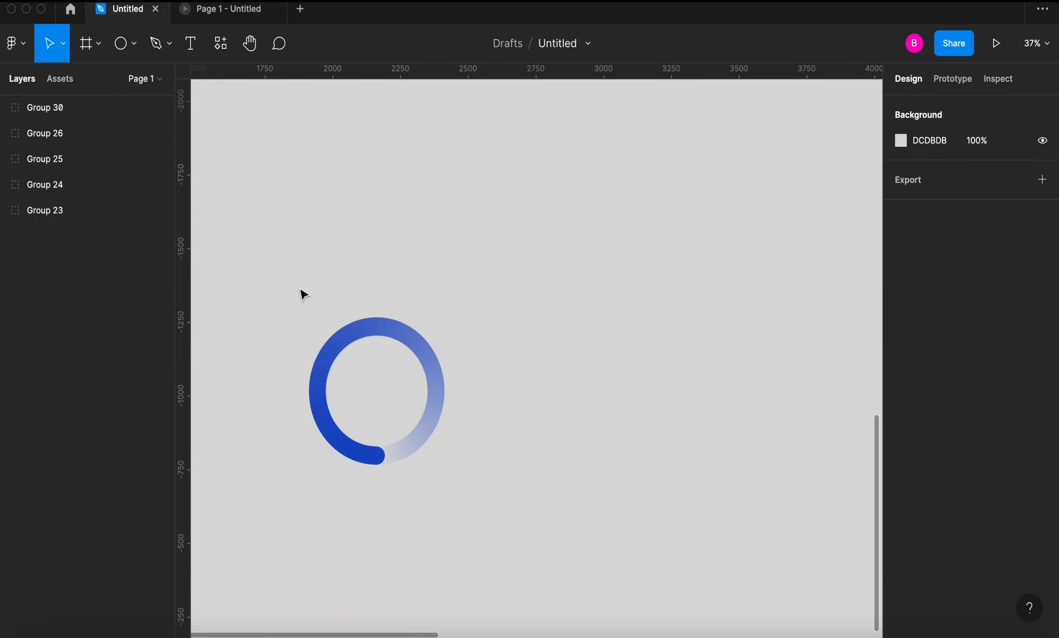
Wrap the combined ring group in a frame using Frame selection.
{"action": "left_click_drag", "start_coordinate": [299, 288], "coordinate": [483, 520]}
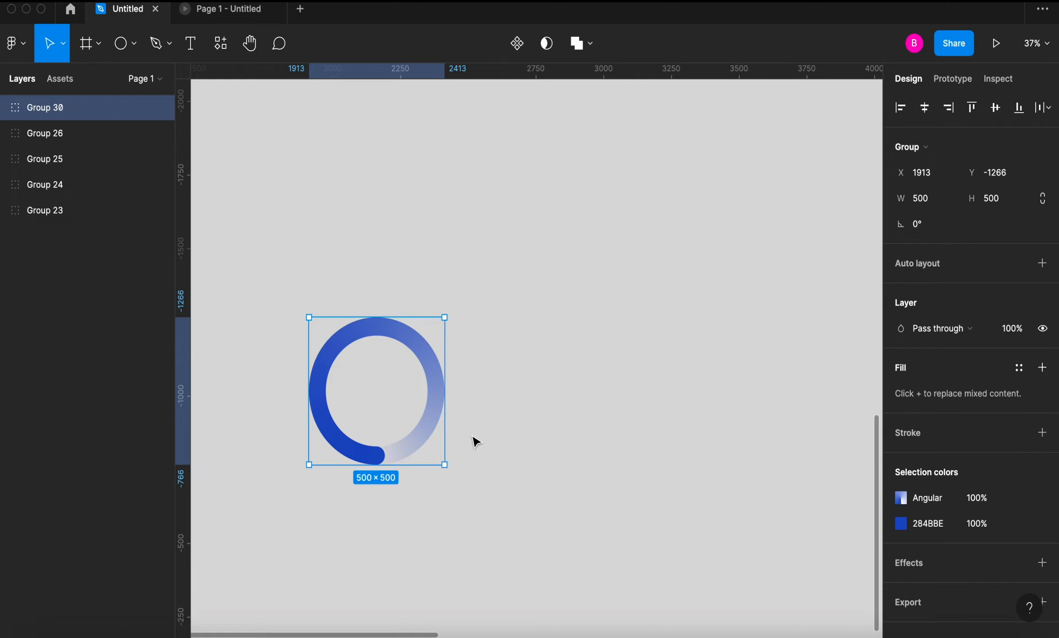
{"action": "right_click", "coordinate": [416, 429]}
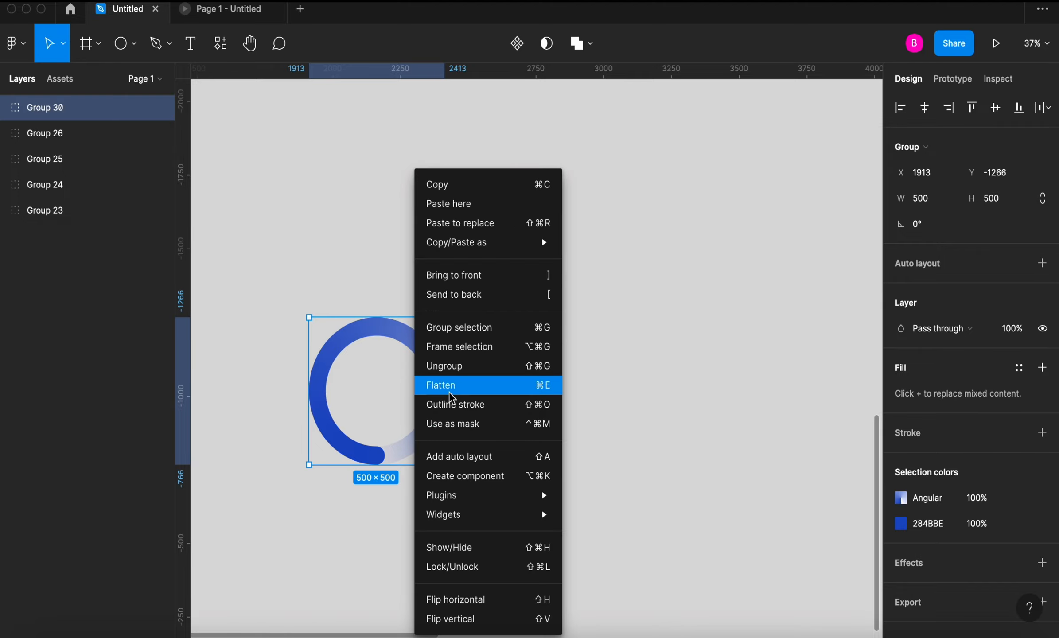
{"action": "left_click", "coordinate": [477, 349]}
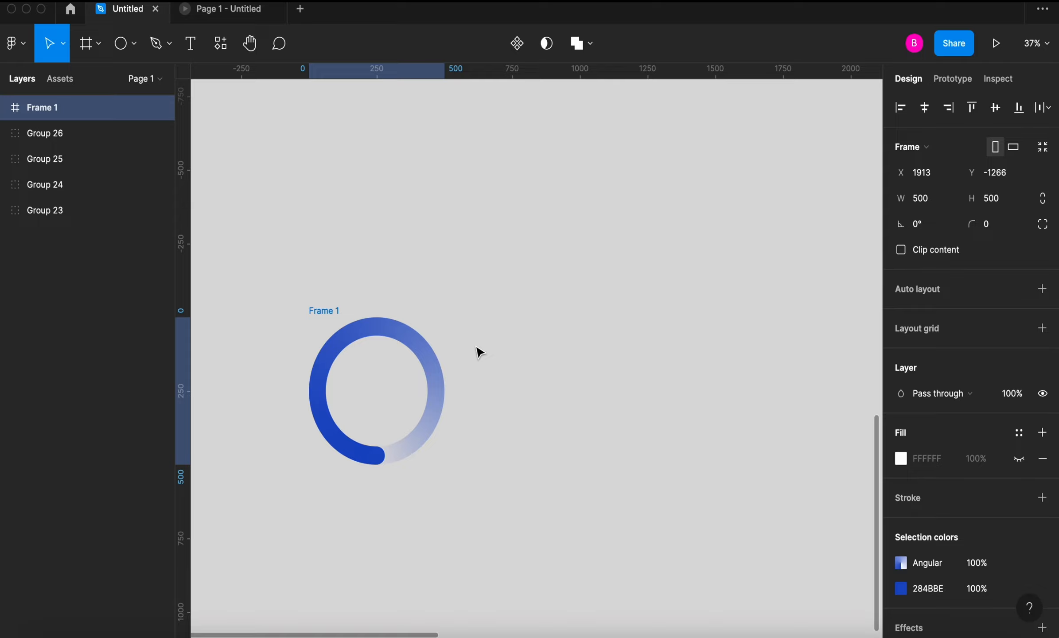
Inside the frame's nested group, rotate Group 29 to 90° and rename it "up".
{"action": "left_click", "coordinate": [4, 108]}
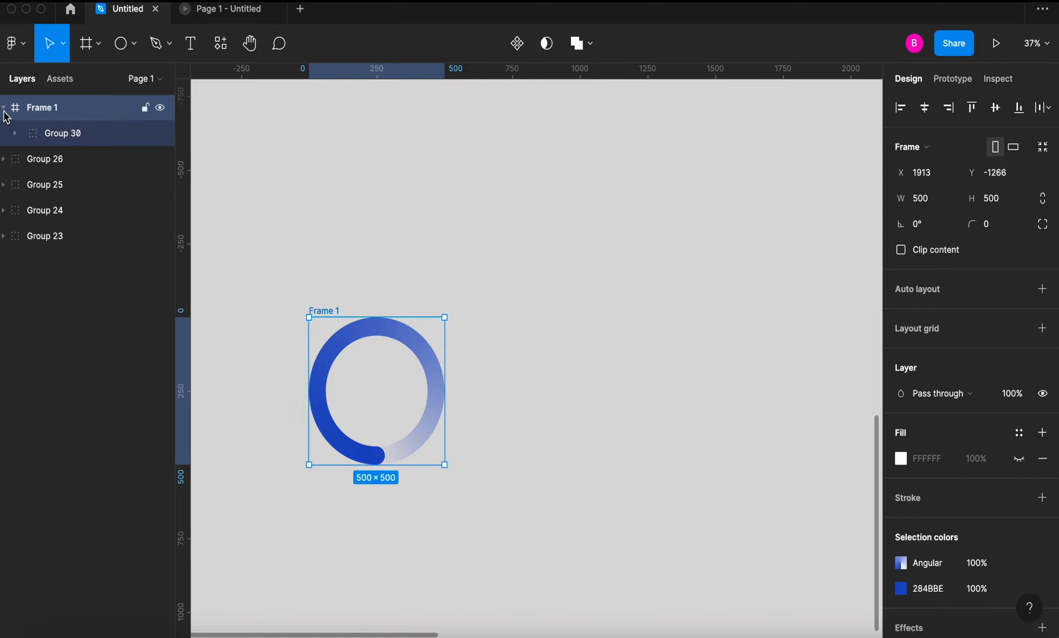
{"action": "left_click", "coordinate": [16, 133]}
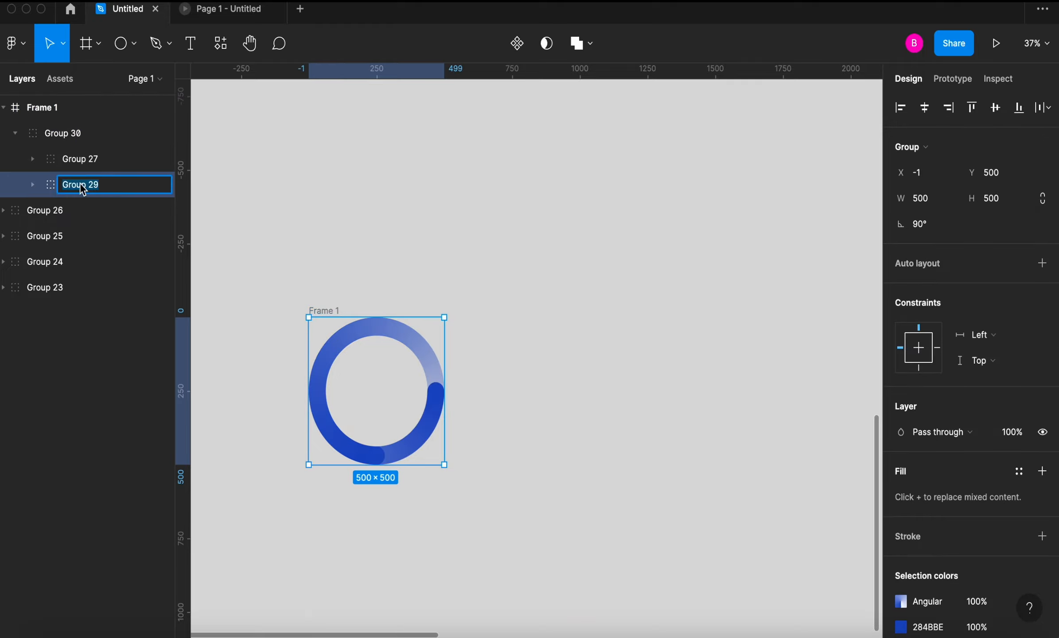
{"action": "type", "text": "up"}
Rename the nested Group 27 as "down".
{"action": "left_click", "coordinate": [80, 158]}
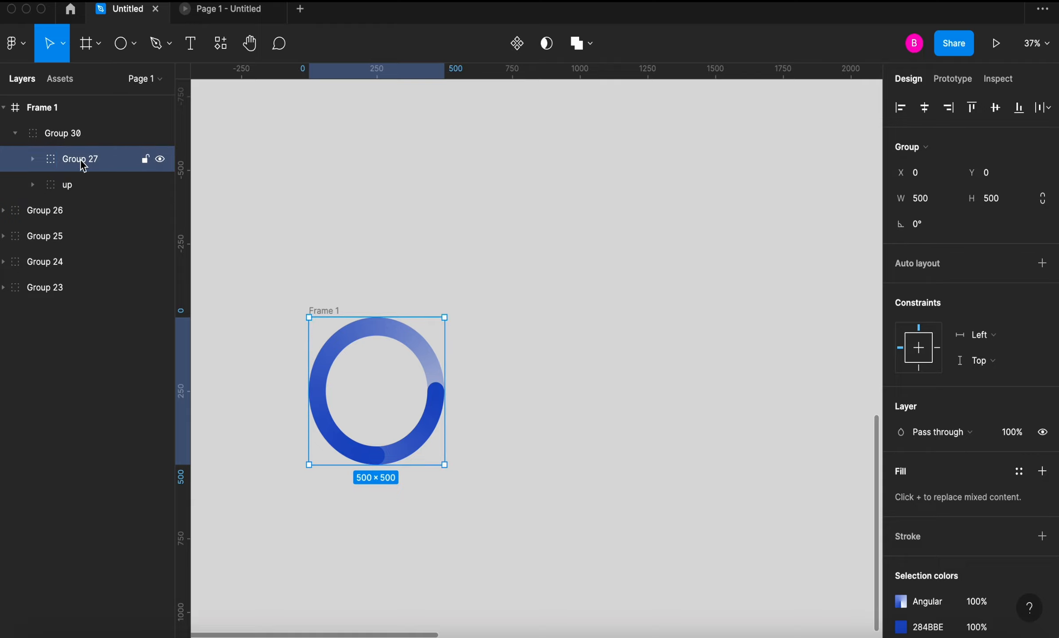
{"action": "key", "text": "o"}
{"action": "double_click", "coordinate": [81, 158]}
{"action": "type", "text": "down"}
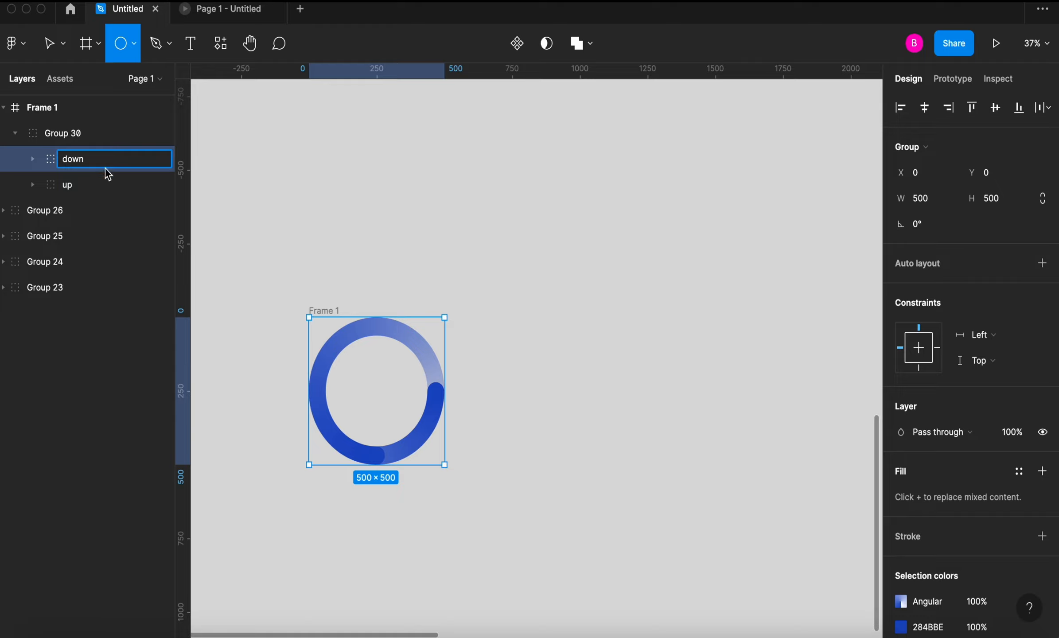
Look at the ellipses inside the "up" group and hide Group 24.
{"action": "left_click", "coordinate": [57, 184]}
{"action": "left_click", "coordinate": [36, 186]}
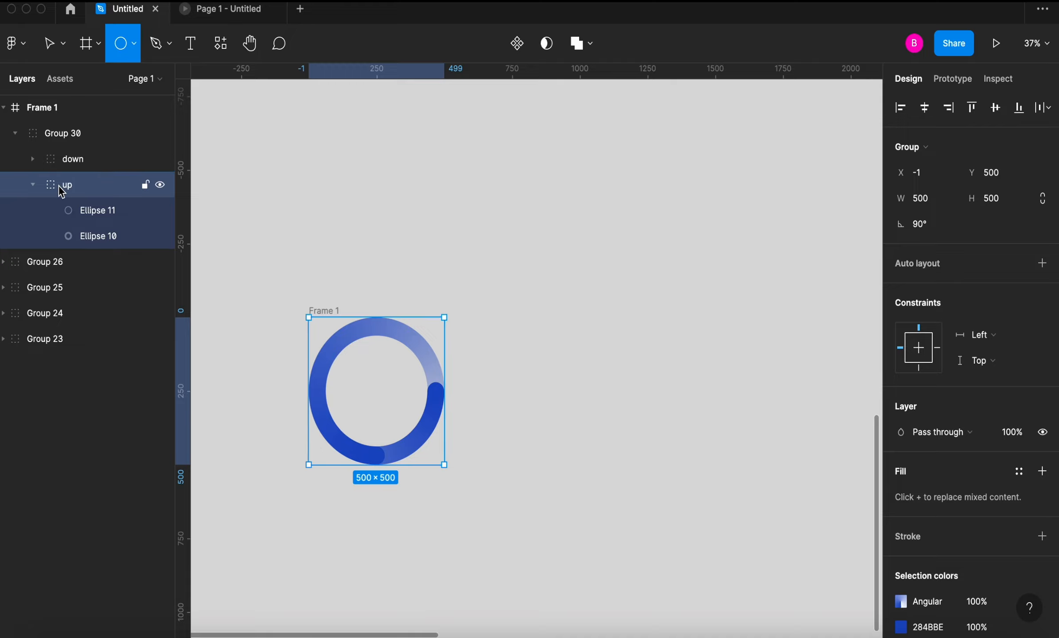
{"action": "left_click", "coordinate": [159, 313]}
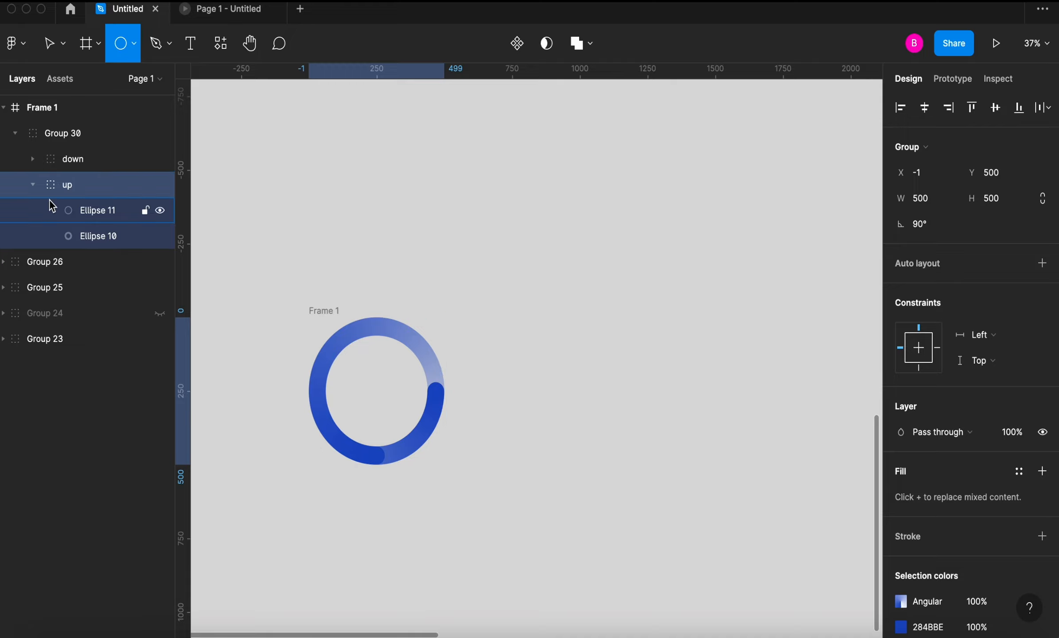
{"action": "left_click", "coordinate": [33, 184]}
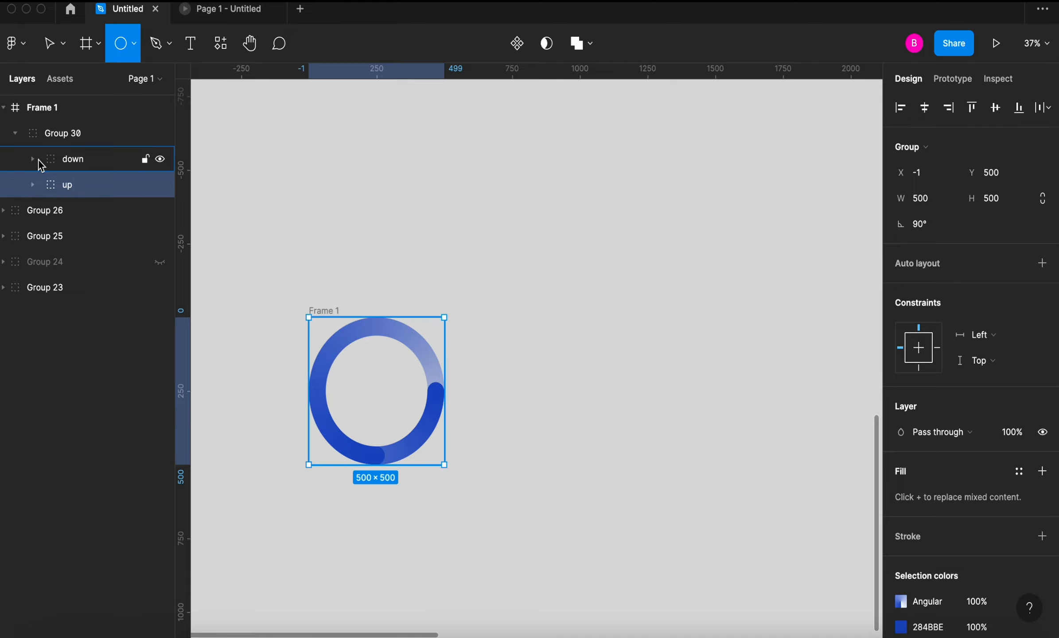
Hide the "down" ring group inside the frame, leaving the "up" ring shown.
{"action": "left_click", "coordinate": [36, 160]}
{"action": "left_click", "coordinate": [33, 160]}
{"action": "left_click", "coordinate": [131, 161]}
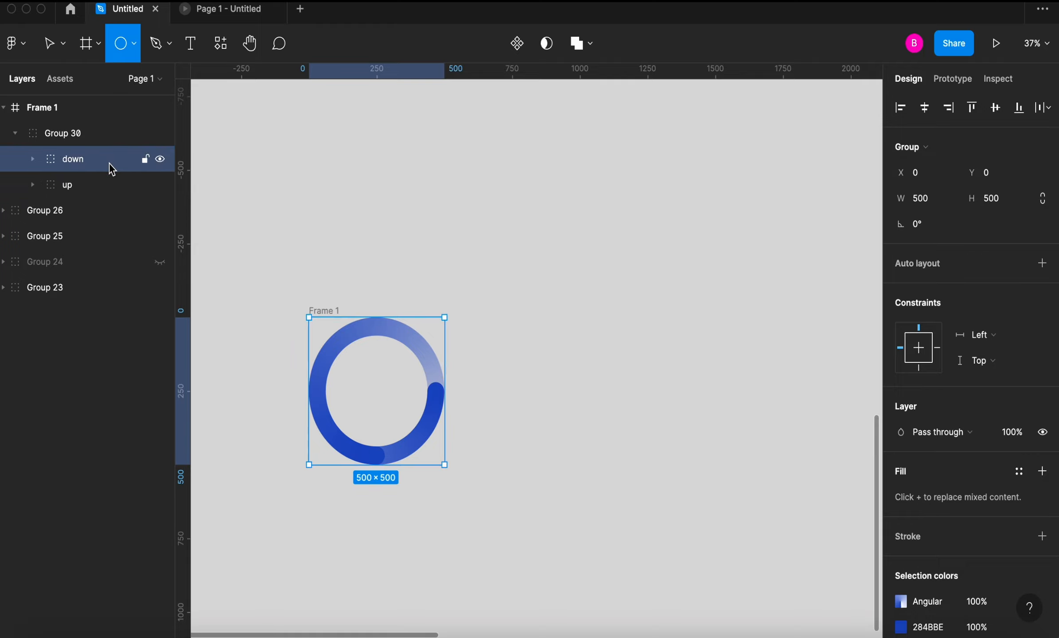
{"action": "left_click", "coordinate": [161, 159]}
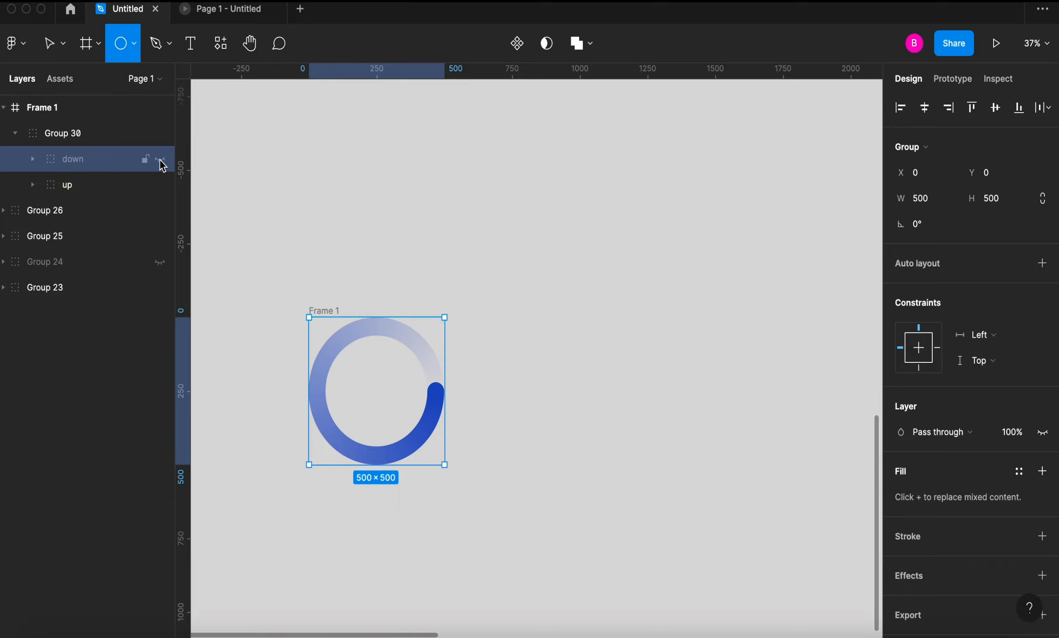
Show the "down" group in Frame 1 again and set the "up" group's rotation to 0°.
{"action": "left_click", "coordinate": [160, 160]}
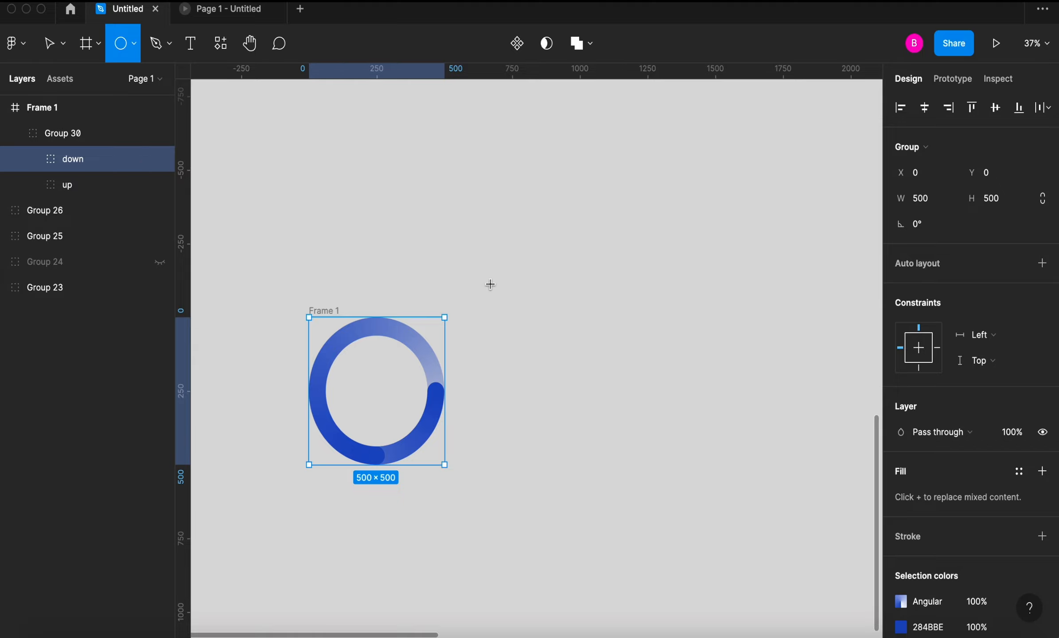
{"action": "left_click", "coordinate": [72, 186]}
{"action": "left_click", "coordinate": [923, 225]}
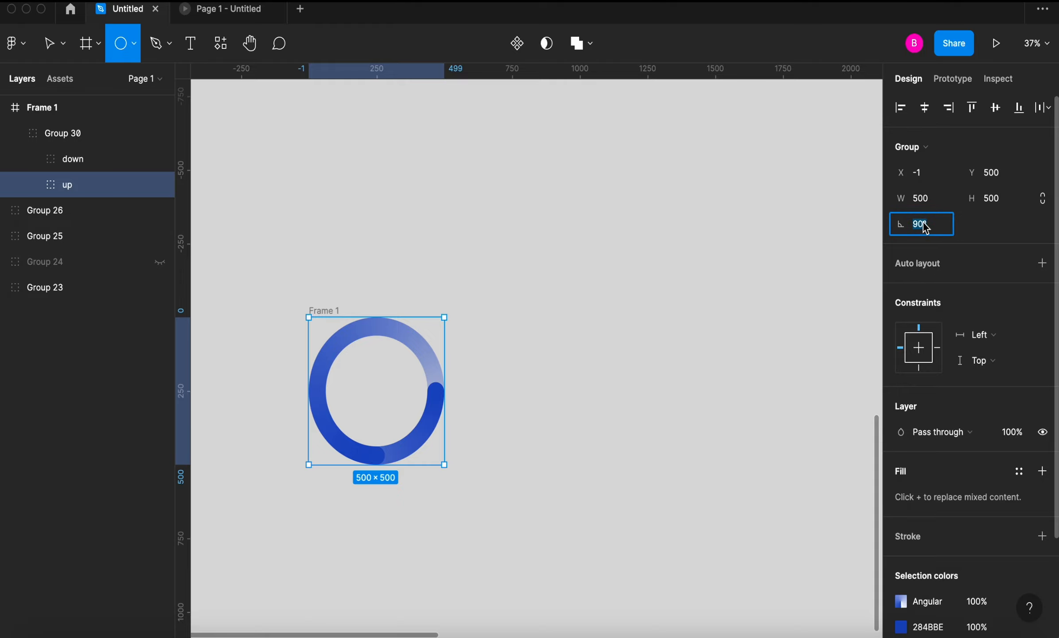
{"action": "type", "text": "0"}
{"action": "key", "text": "Return"}
{"action": "left_click", "coordinate": [316, 215]}
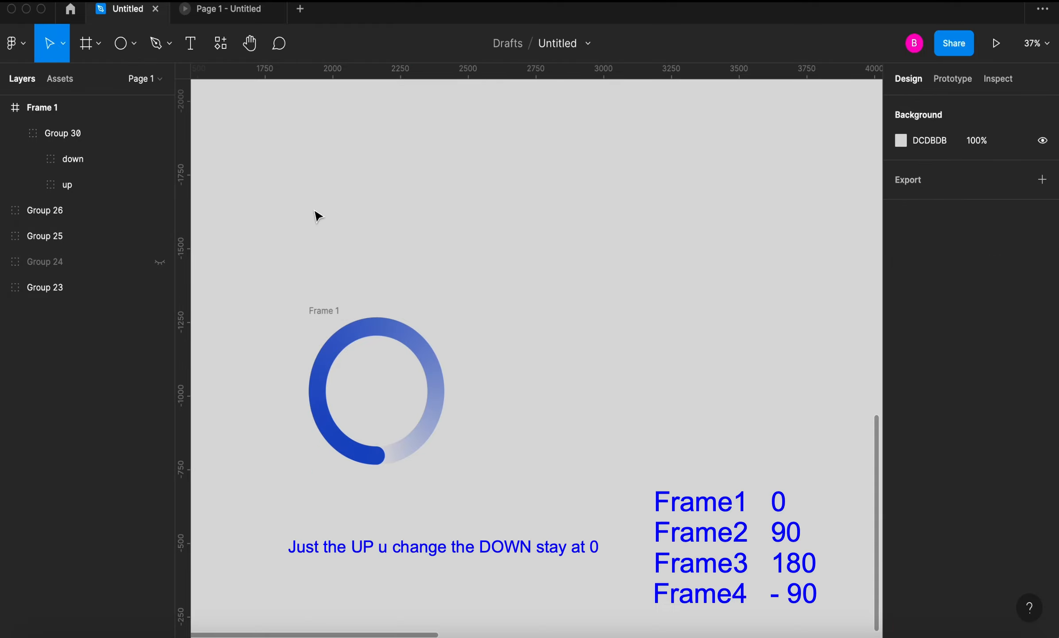
Duplicate Frame 1 and set the rotation of the copy's "up" group to 90°.
{"action": "left_click", "coordinate": [335, 314]}
{"action": "key", "text": "super+c"}
{"action": "key", "text": "super+v"}
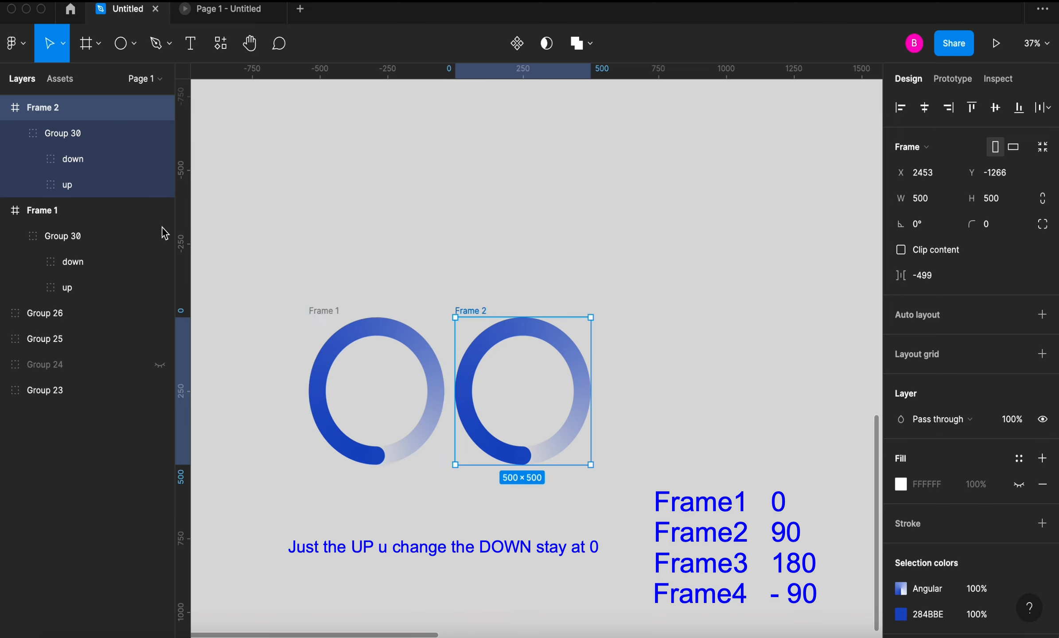
{"action": "left_click", "coordinate": [159, 185]}
{"action": "left_click", "coordinate": [917, 225]}
{"action": "type", "text": "90"}
{"action": "key", "text": "Return"}
Duplicate Frame 2 and set the rotation of the copy's "up" group to 180°.
{"action": "left_click", "coordinate": [470, 310]}
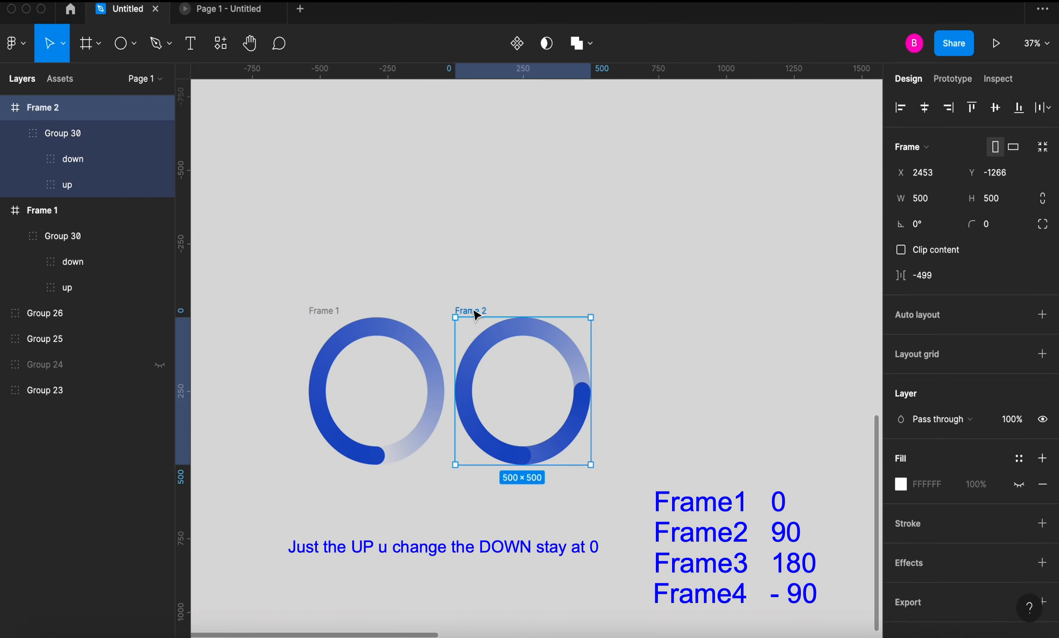
{"action": "key", "text": "super+c"}
{"action": "key", "text": "super+v"}
{"action": "scroll", "coordinate": [643, 352], "scroll_direction": "right", "scroll_amount": 2}
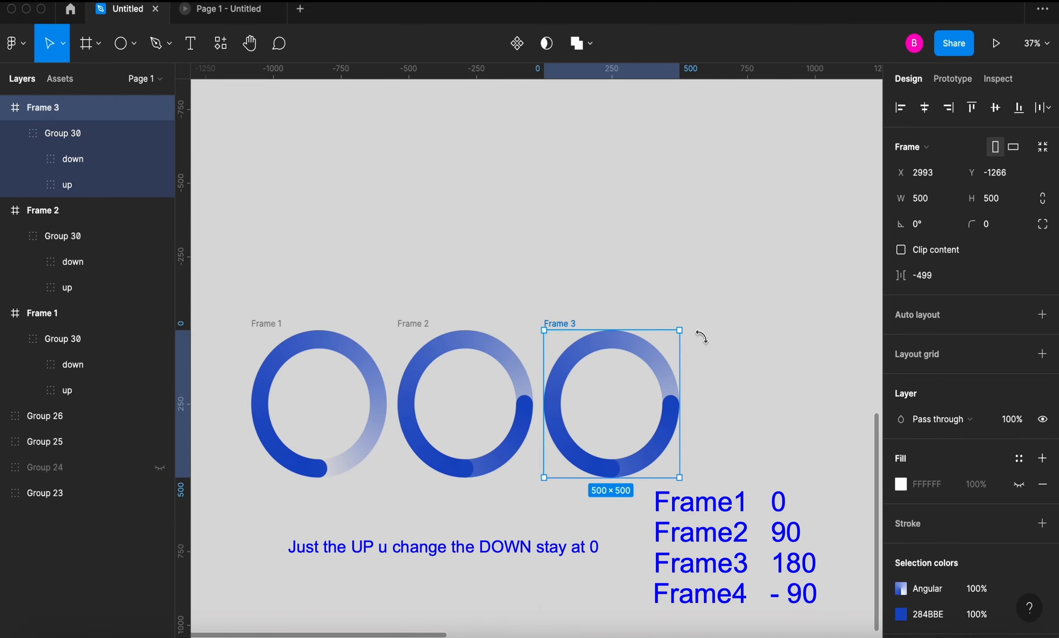
{"action": "left_click", "coordinate": [66, 183]}
{"action": "left_click", "coordinate": [924, 227]}
{"action": "type", "text": "180"}
{"action": "key", "text": "Return"}
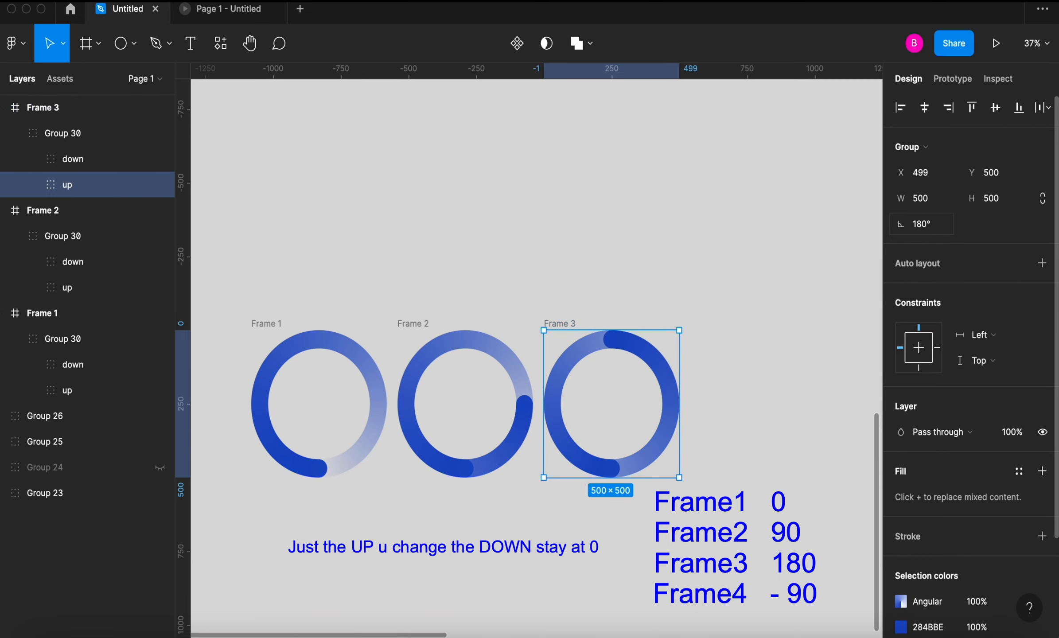
Hide the "down" groups in Frame 2 and Frame 3.
{"action": "left_click", "coordinate": [412, 323]}
{"action": "left_click", "coordinate": [160, 262]}
{"action": "left_click", "coordinate": [560, 323]}
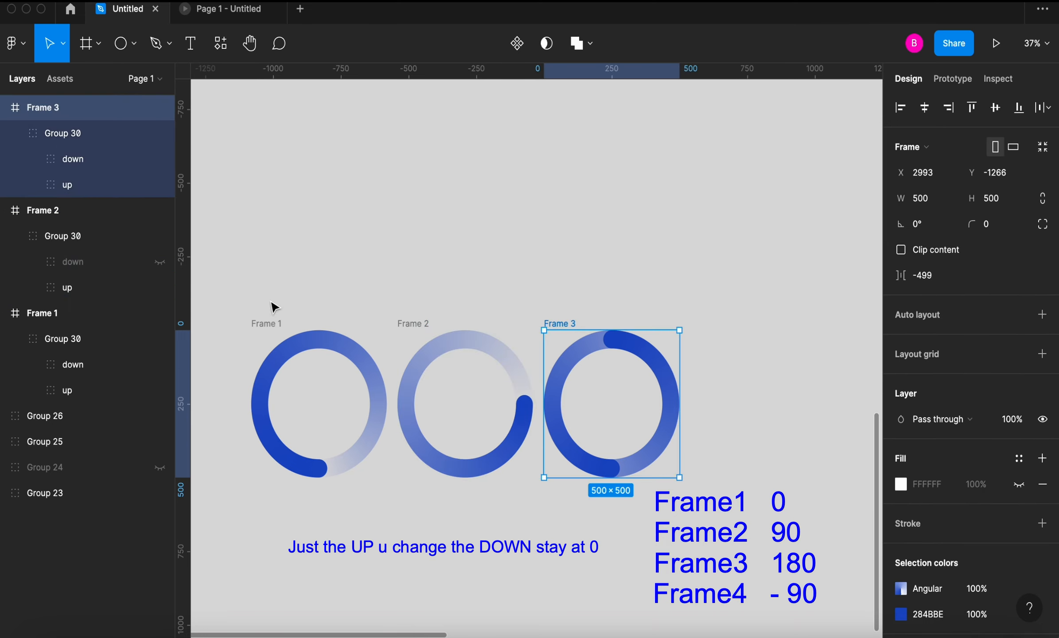
{"action": "left_click", "coordinate": [160, 159]}
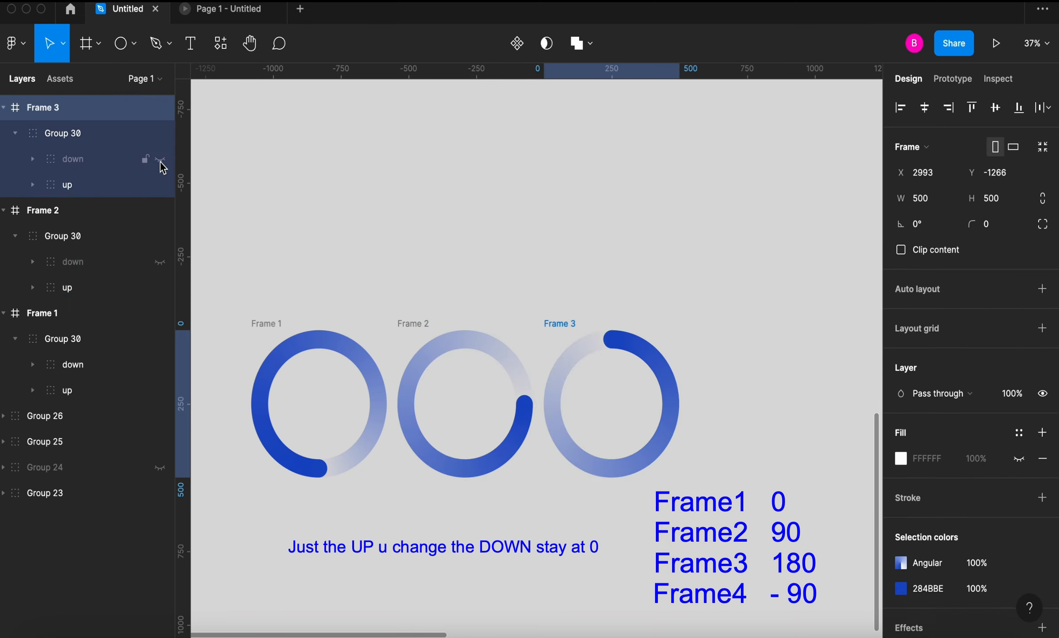
Duplicate Frame 3 and set the rotation of the copy's "up" group to -90°.
{"action": "key", "text": "ctrl+c"}
{"action": "key", "text": "ctrl+v"}
{"action": "scroll", "coordinate": [573, 324], "scroll_direction": "right", "scroll_amount": 3}
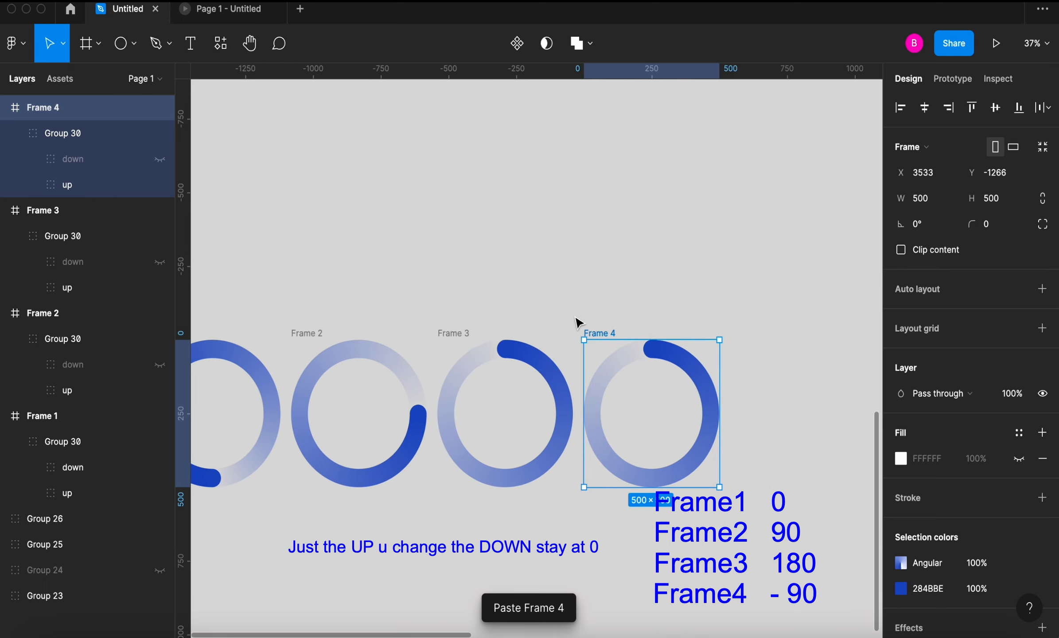
{"action": "left_click", "coordinate": [67, 189]}
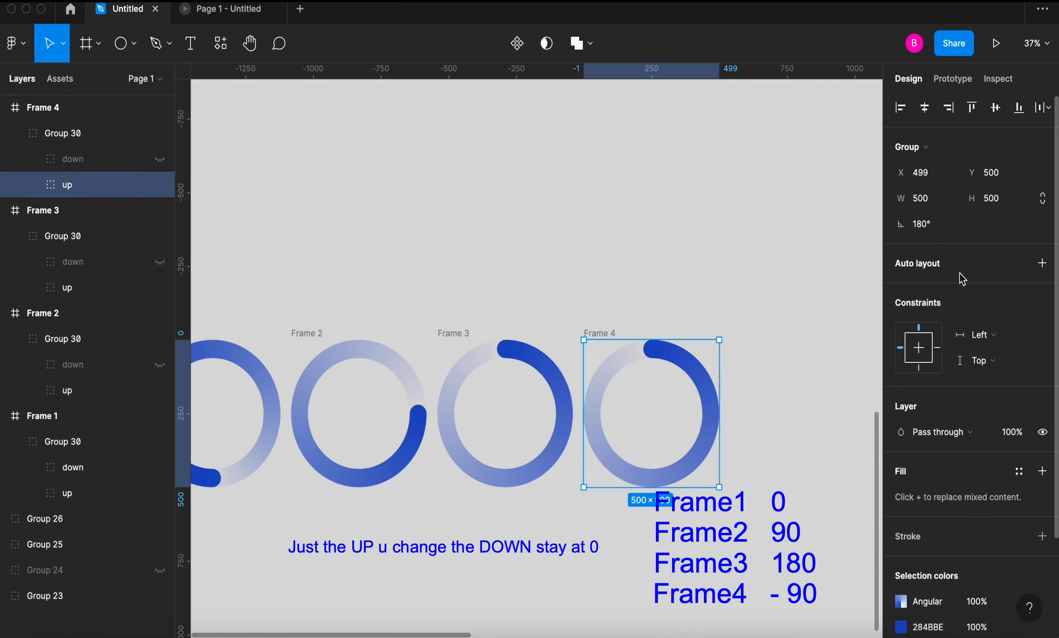
{"action": "left_click", "coordinate": [921, 224]}
{"action": "type", "text": "-90"}
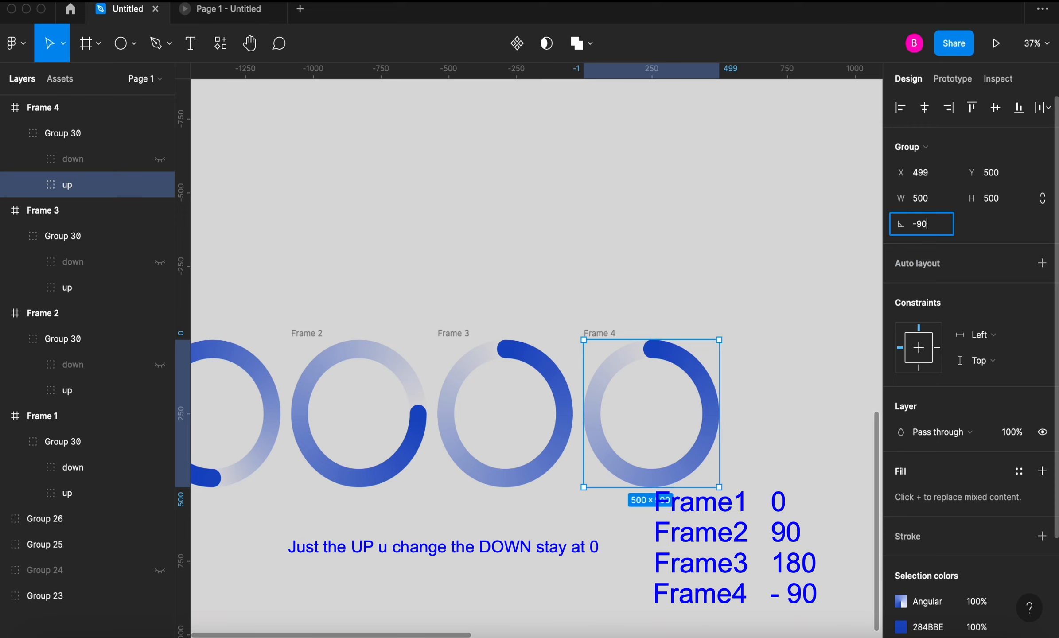
{"action": "left_click", "coordinate": [733, 300]}
{"action": "key", "text": "shift+1"}
{"action": "scroll", "coordinate": [677, 370], "scroll_direction": "up", "scroll_amount": 3}
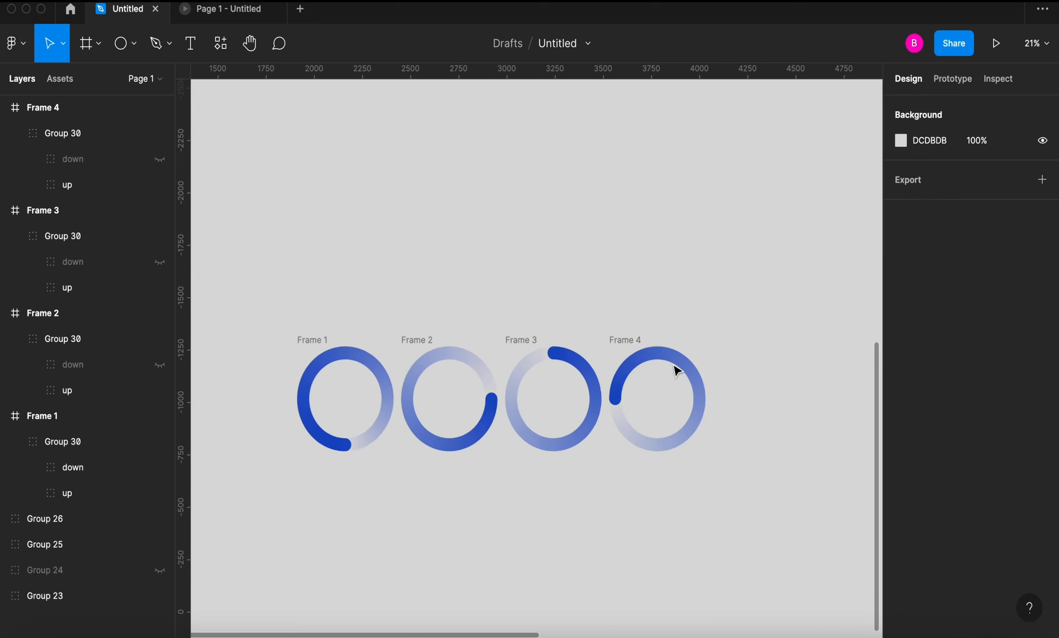
Hide the "down" group in Frame 1 to match the other three frames.
{"action": "left_click", "coordinate": [312, 341]}
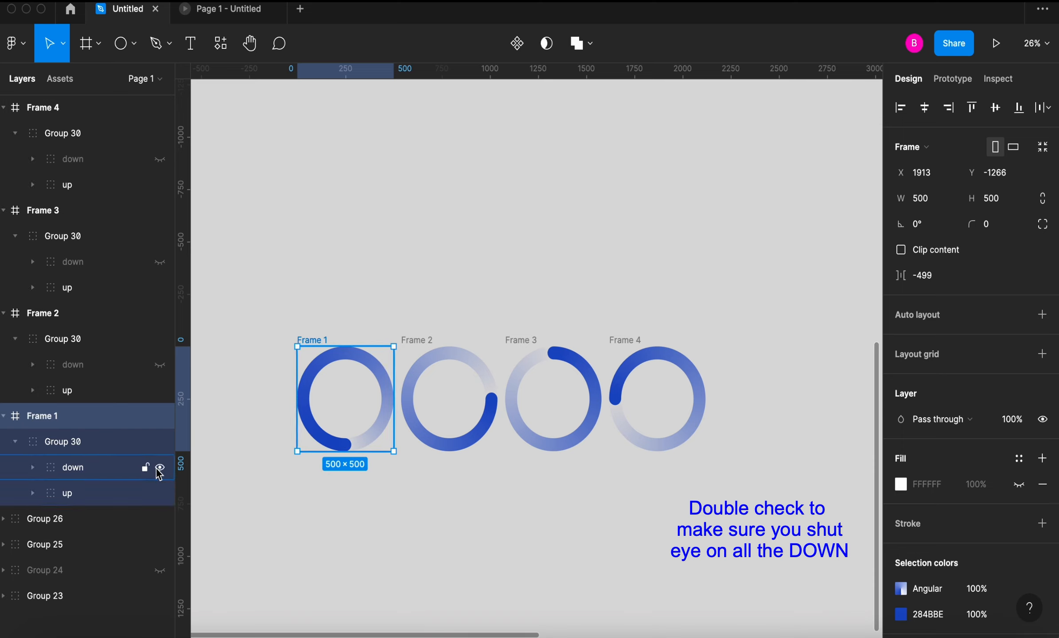
{"action": "left_click", "coordinate": [159, 468]}
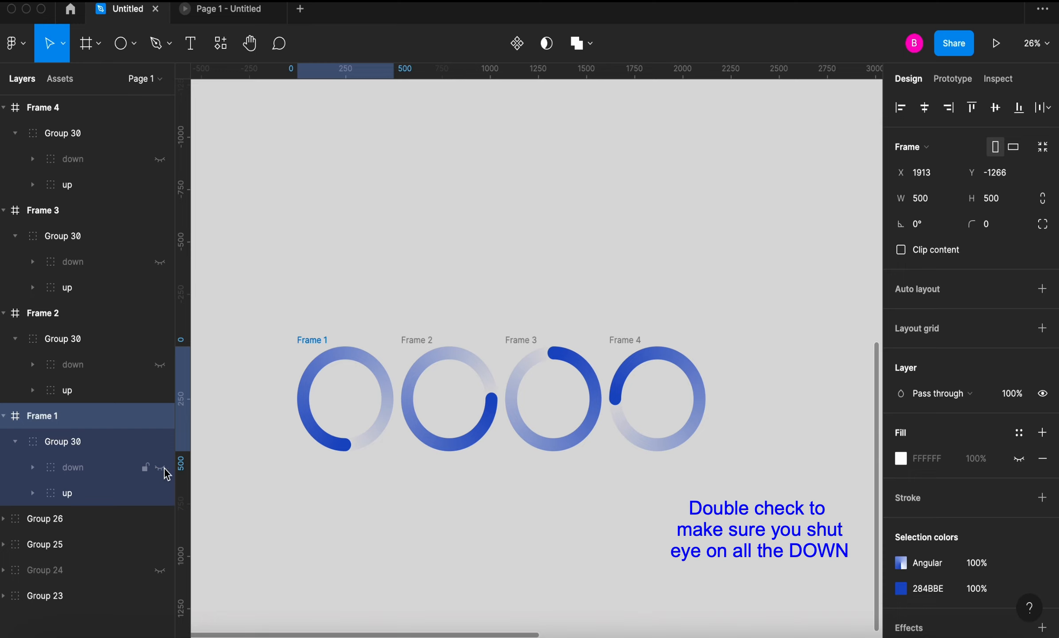
{"action": "left_click", "coordinate": [367, 541]}
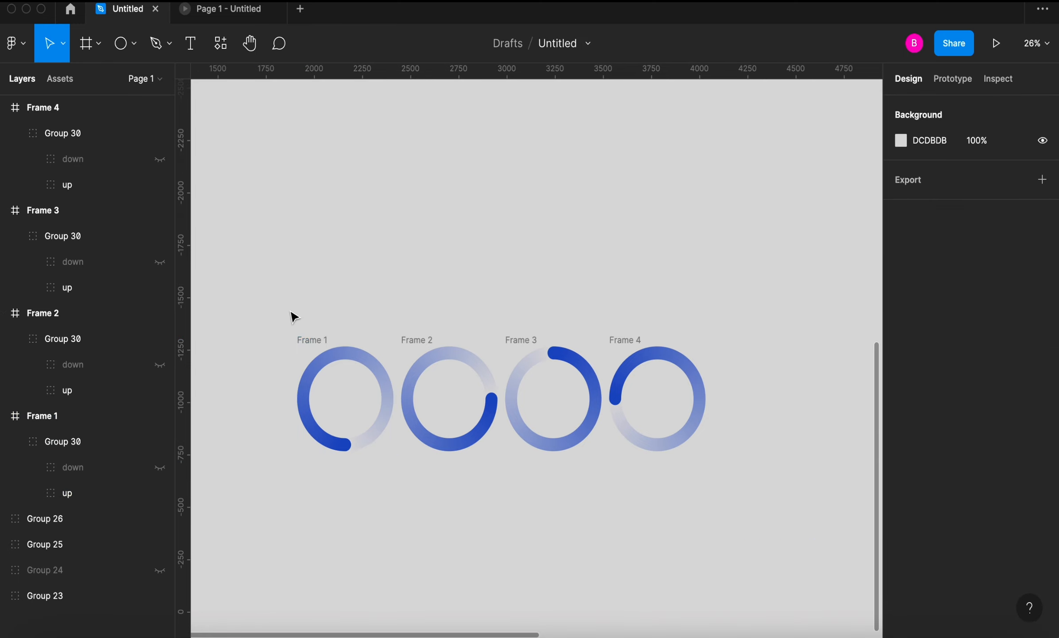
Turn all four frames into separate components and combine them as variants of one component set.
{"action": "left_click_drag", "start_coordinate": [290, 311], "coordinate": [731, 469]}
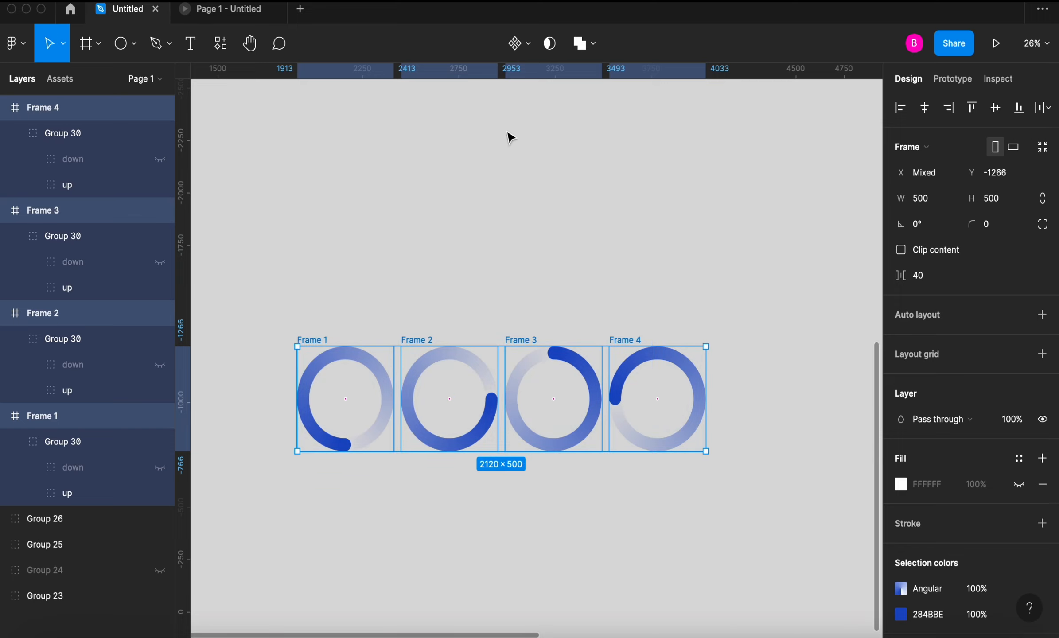
{"action": "left_click", "coordinate": [530, 48]}
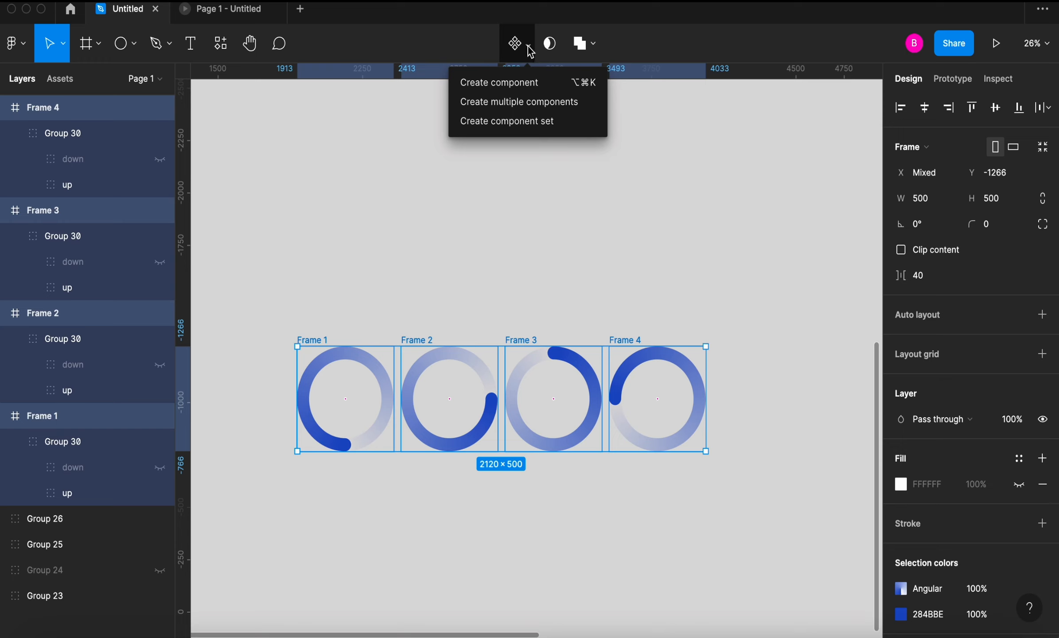
{"action": "left_click", "coordinate": [514, 106]}
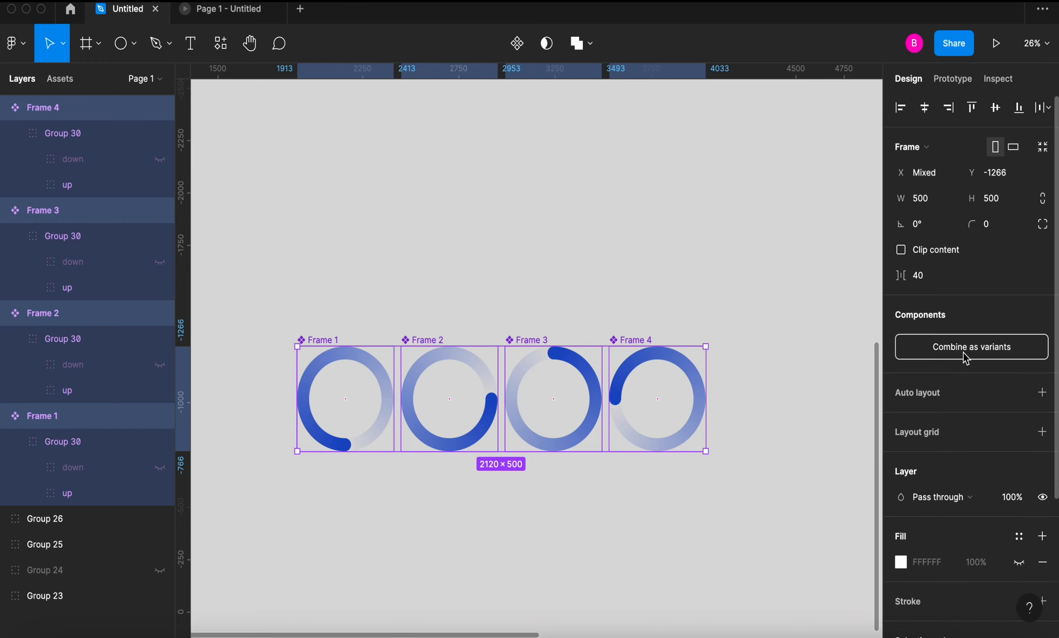
{"action": "left_click", "coordinate": [968, 348]}
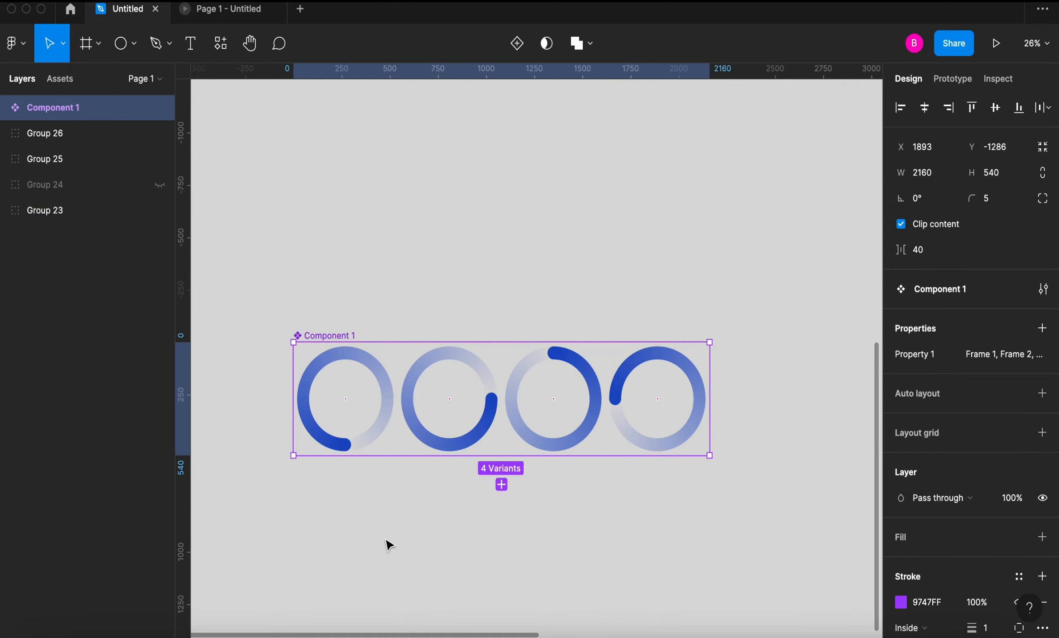
Increase the spacing between the four variants to about 152 and widen the component set to contain them all.
{"action": "scroll", "coordinate": [388, 546], "scroll_direction": "up", "scroll_amount": 5}
{"action": "scroll", "coordinate": [388, 546], "scroll_direction": "down", "scroll_amount": 5}
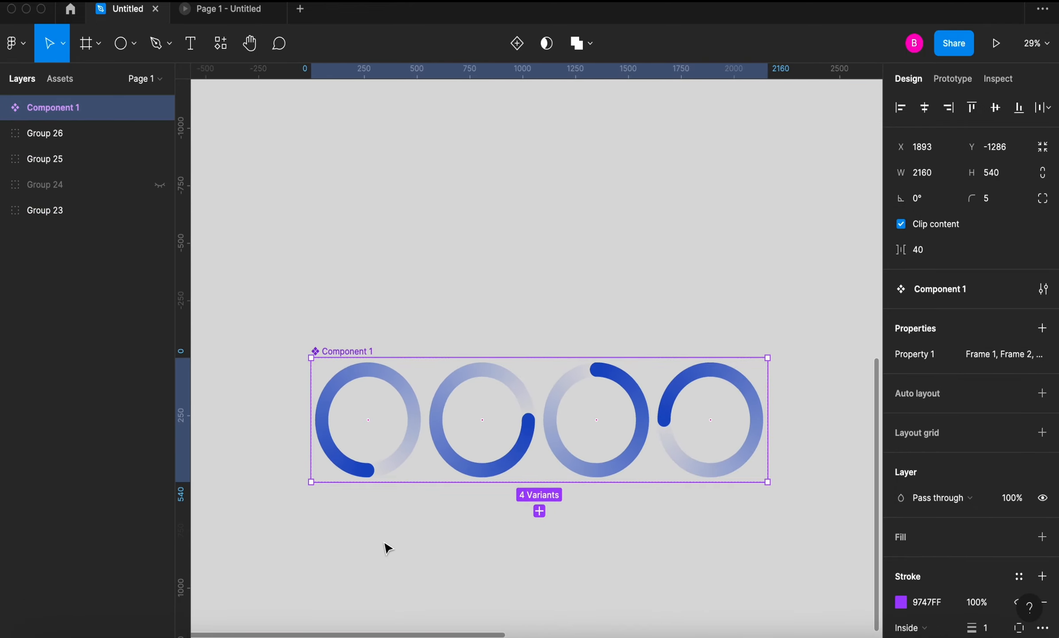
{"action": "mouse_move", "coordinate": [424, 420]}
{"action": "left_mouse_down"}
{"action": "mouse_move", "coordinate": [443, 421]}
{"action": "mouse_move", "coordinate": [432, 423]}
{"action": "left_mouse_up"}
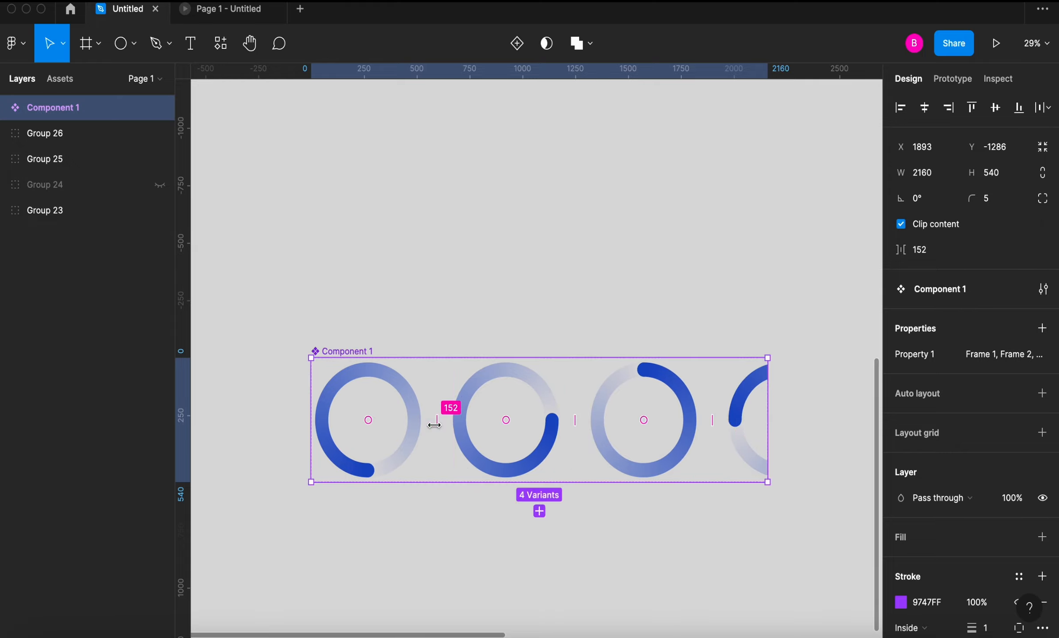
{"action": "scroll", "coordinate": [436, 428], "scroll_direction": "right", "scroll_amount": 5}
{"action": "scroll", "coordinate": [437, 432], "scroll_direction": "left", "scroll_amount": 8}
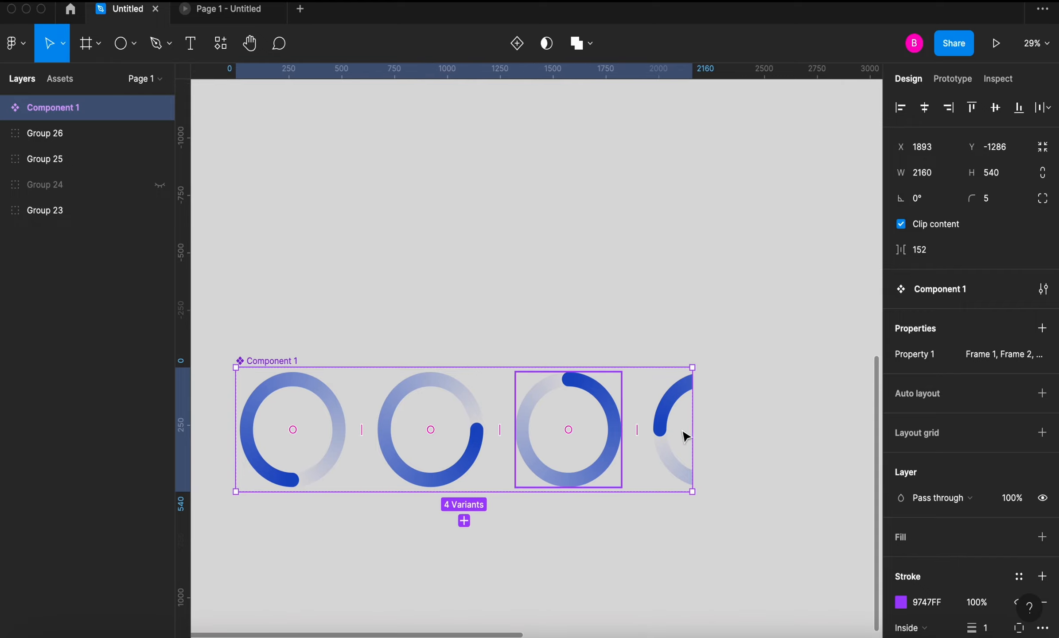
{"action": "left_click_drag", "start_coordinate": [734, 430], "coordinate": [766, 432]}
Add a prototype interaction from the Frame 1 variant to Frame 2, triggered after a delay of 1 ms.
{"action": "left_click", "coordinate": [319, 413]}
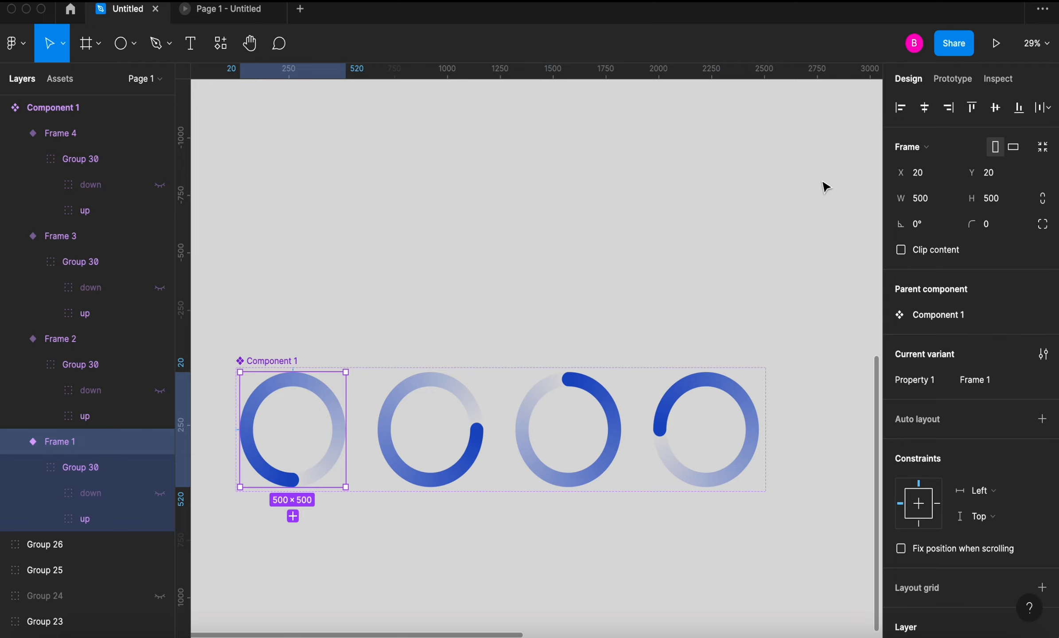
{"action": "left_click", "coordinate": [967, 82]}
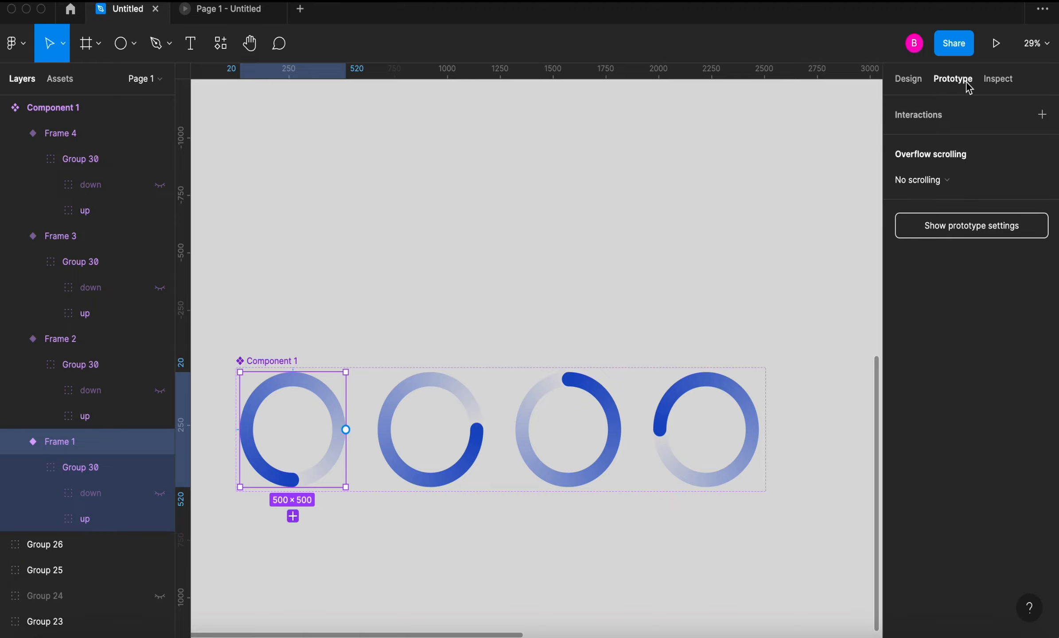
{"action": "left_click_drag", "start_coordinate": [346, 430], "coordinate": [389, 434]}
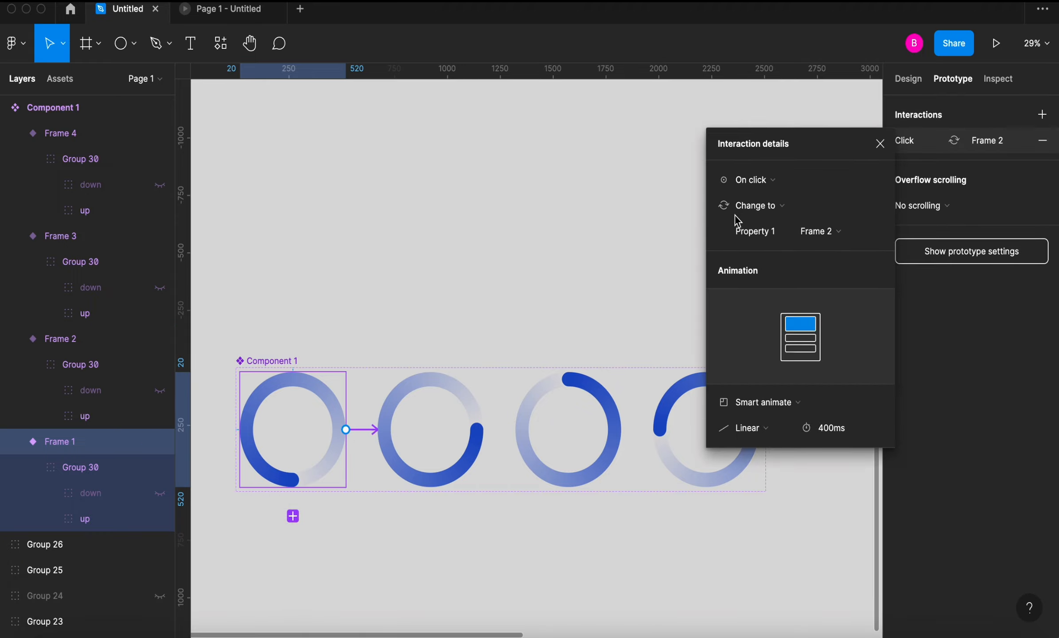
{"action": "left_click", "coordinate": [759, 186]}
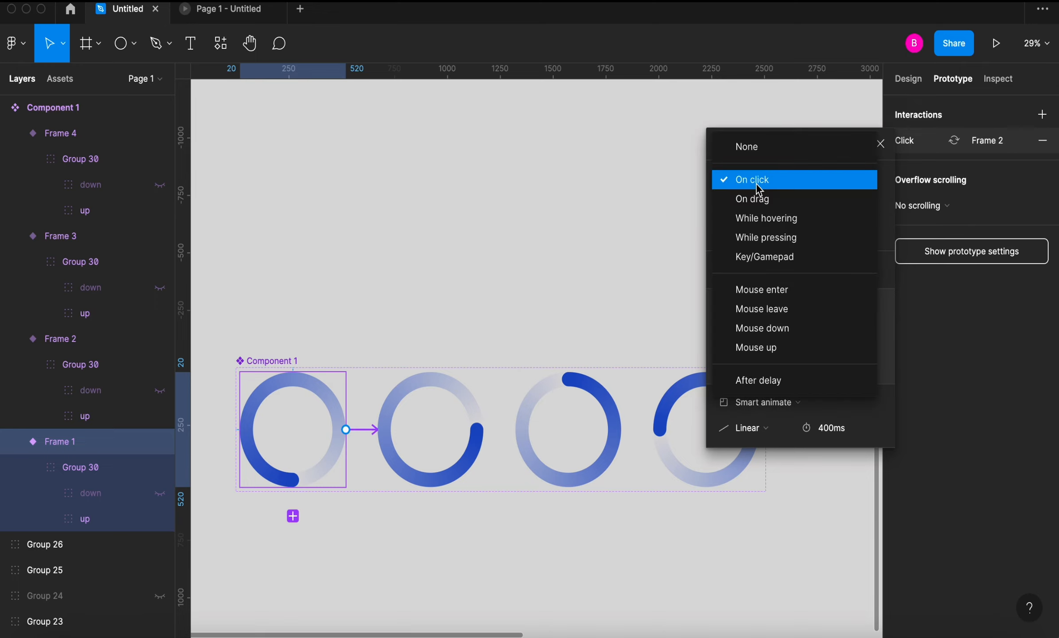
{"action": "left_click", "coordinate": [782, 385]}
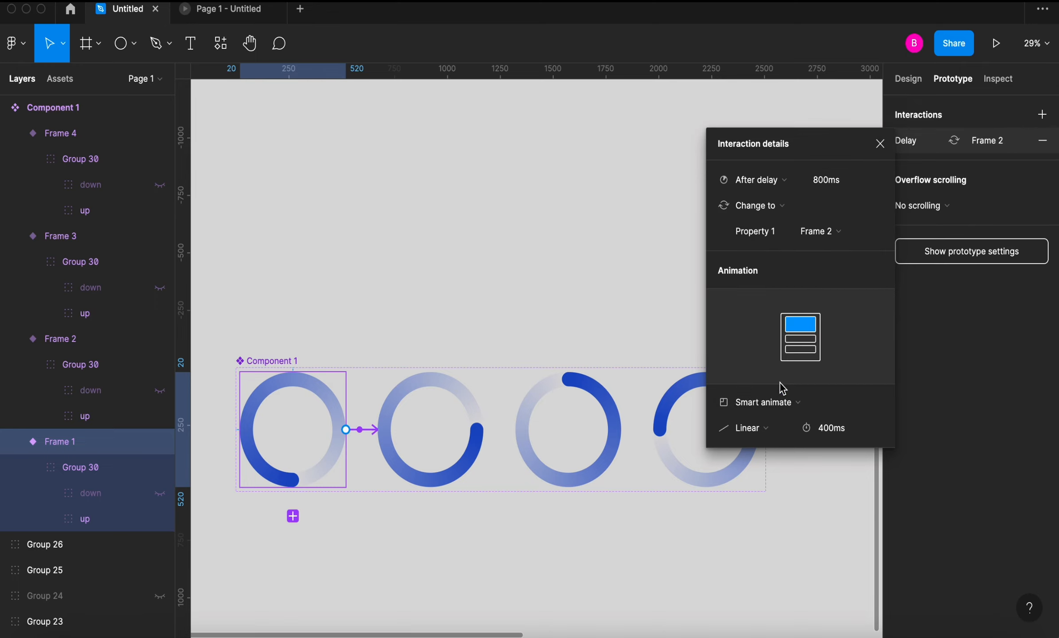
{"action": "left_click", "coordinate": [824, 182]}
{"action": "type", "text": "1"}
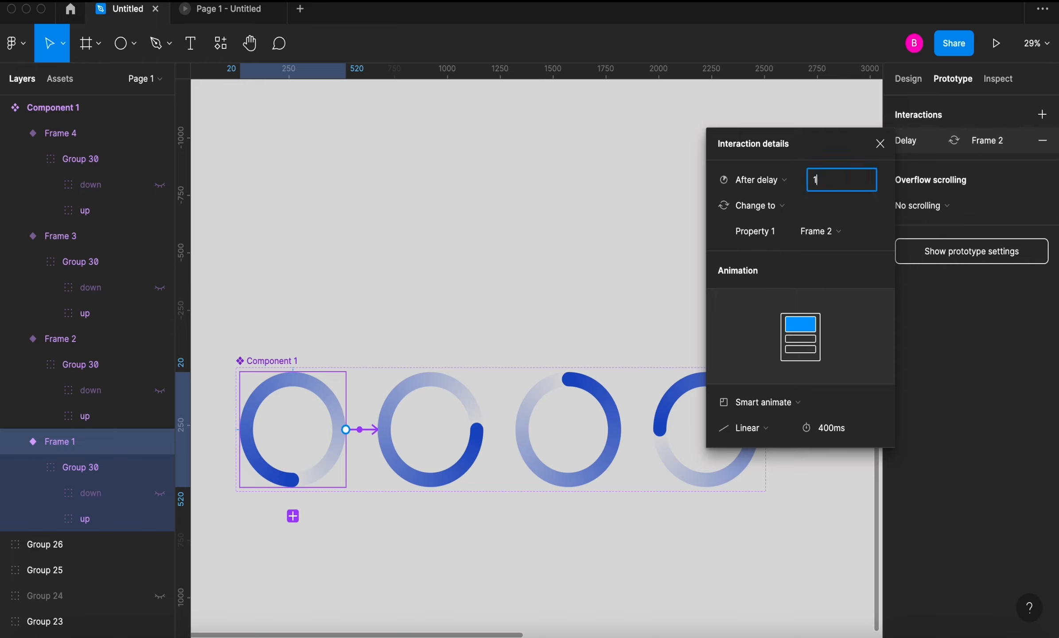
Use Smart animate with Linear easing and a 100 ms duration for the Frame 1 to Frame 2 transition.
{"action": "left_click", "coordinate": [803, 407]}
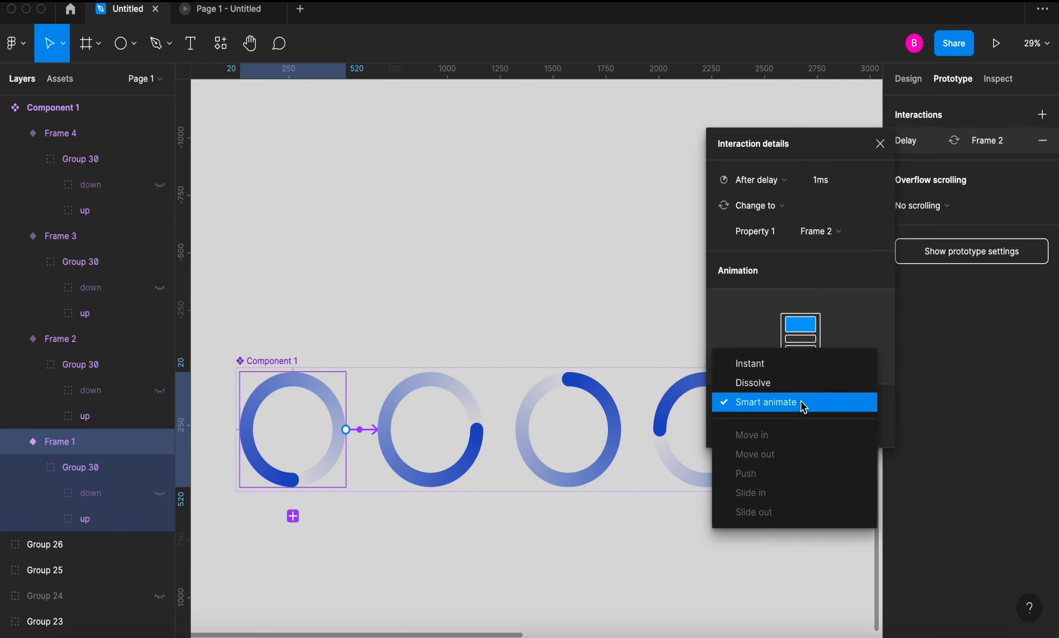
{"action": "left_click", "coordinate": [804, 406]}
{"action": "left_click", "coordinate": [769, 434]}
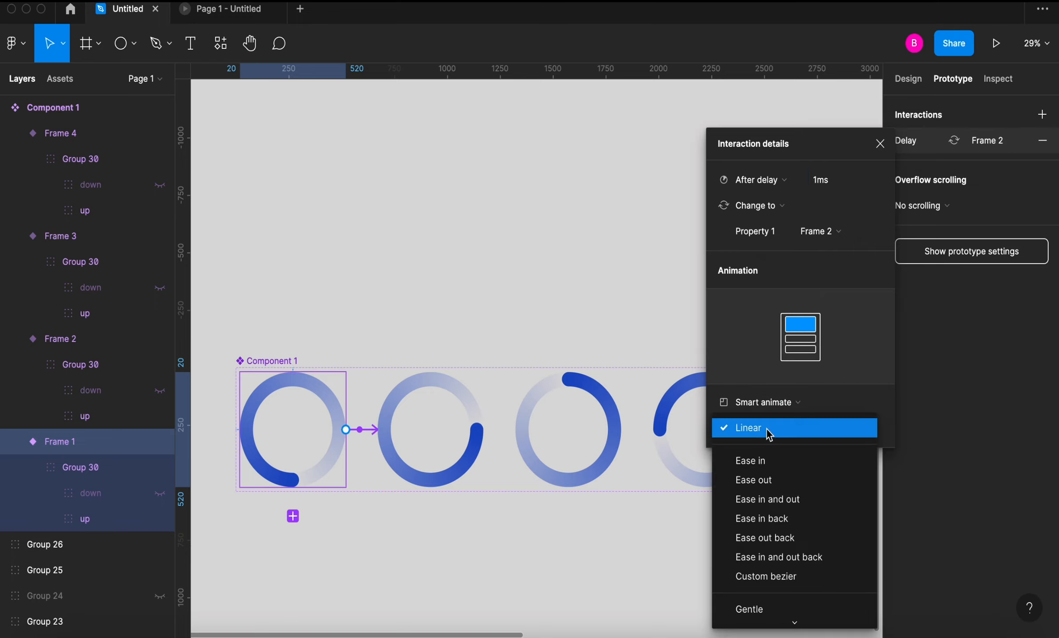
{"action": "left_click", "coordinate": [769, 435]}
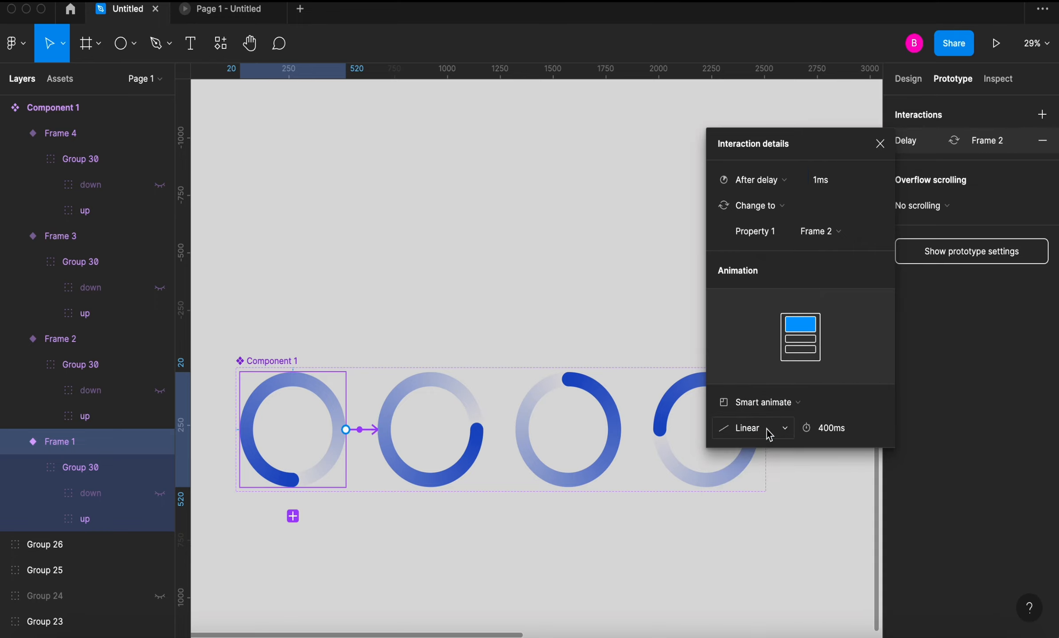
{"action": "left_click", "coordinate": [846, 432]}
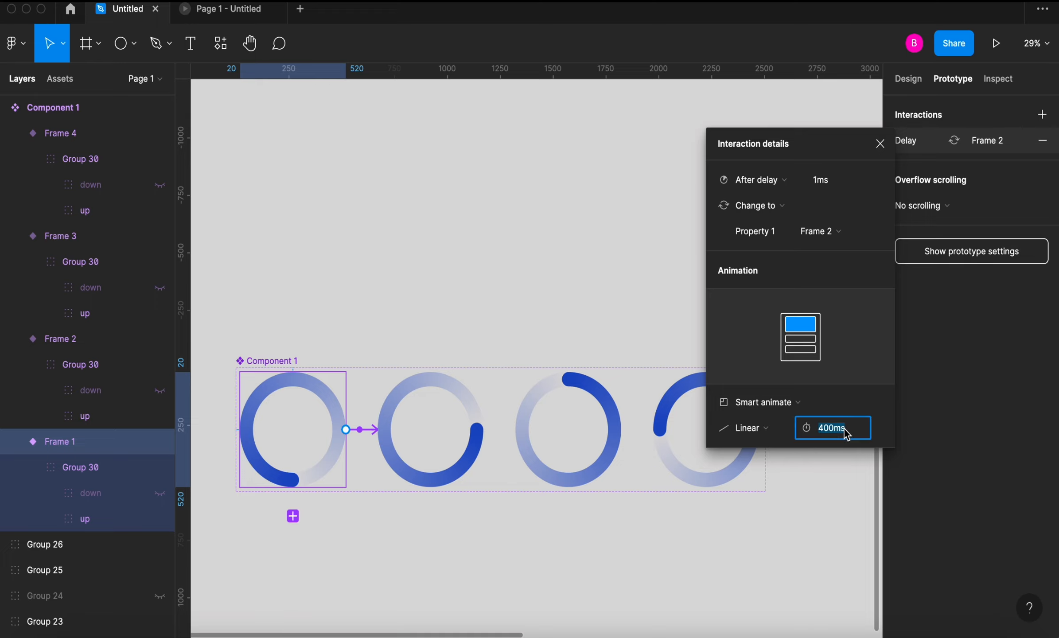
{"action": "type", "text": "100"}
Link the Frame 2 variant to Frame 3 with a 1 ms after-delay interaction and a 200 ms Smart animate duration.
{"action": "left_click", "coordinate": [465, 441]}
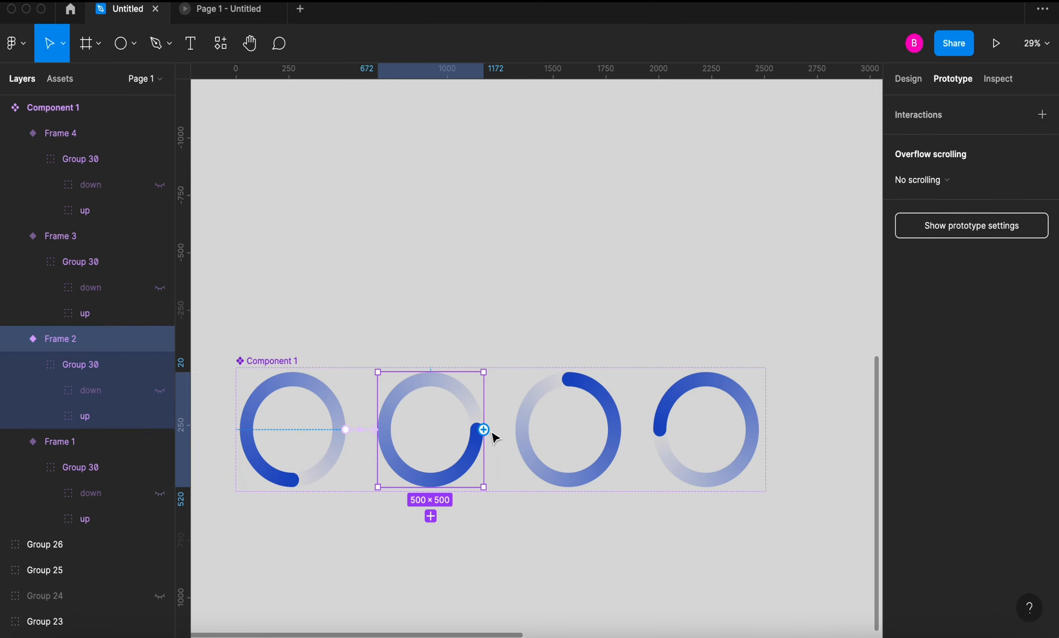
{"action": "left_click_drag", "start_coordinate": [484, 429], "coordinate": [532, 435]}
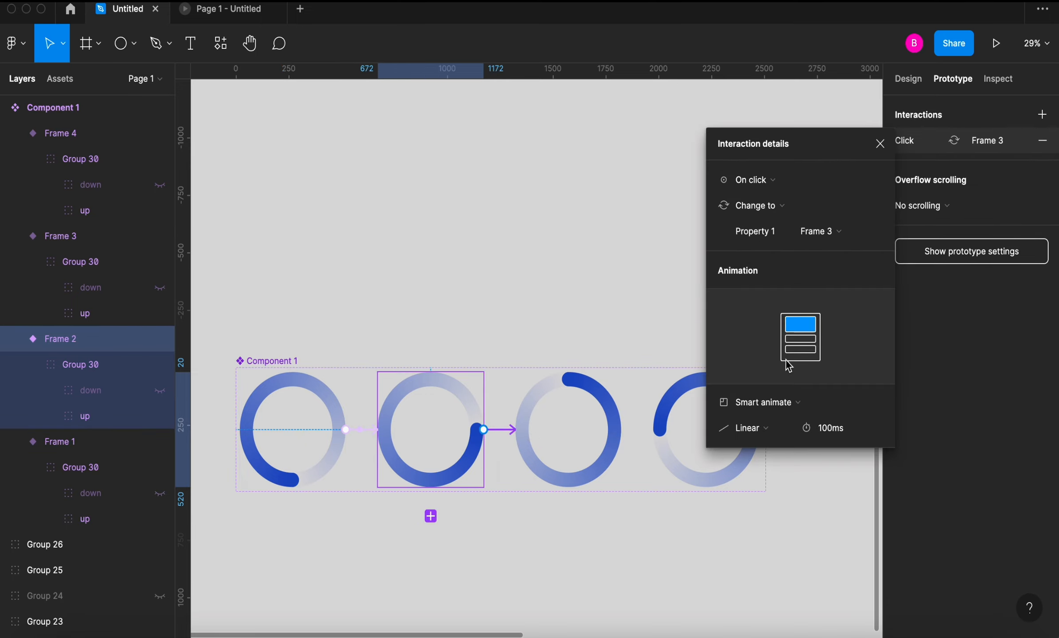
{"action": "left_click", "coordinate": [781, 181]}
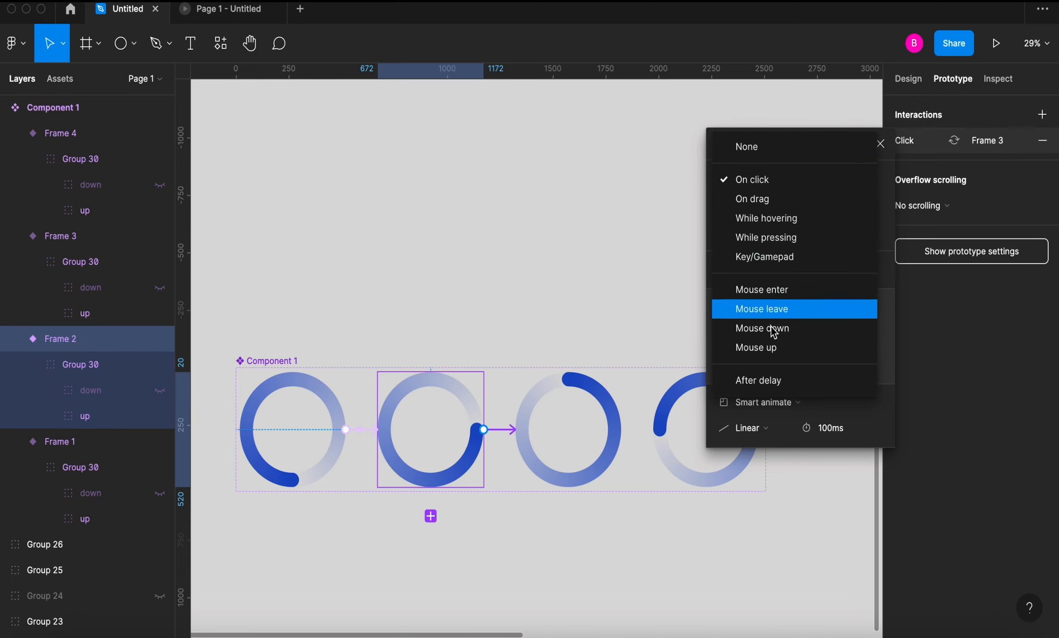
{"action": "left_click", "coordinate": [780, 380]}
{"action": "left_click", "coordinate": [826, 185]}
{"action": "type", "text": "1"}
{"action": "left_click", "coordinate": [830, 434]}
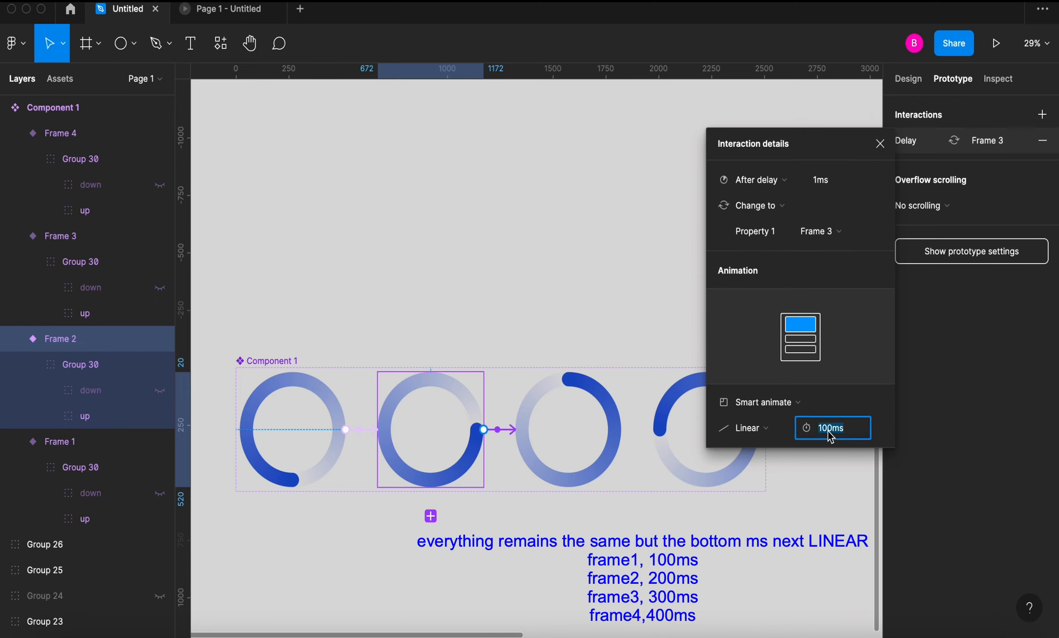
{"action": "type", "text": "200"}
{"action": "left_click", "coordinate": [691, 510]}
Link the Frame 3 variant to Frame 4 with a 1 ms after-delay interaction and a 300 ms Smart animate duration.
{"action": "left_click_drag", "start_coordinate": [621, 430], "coordinate": [664, 436]}
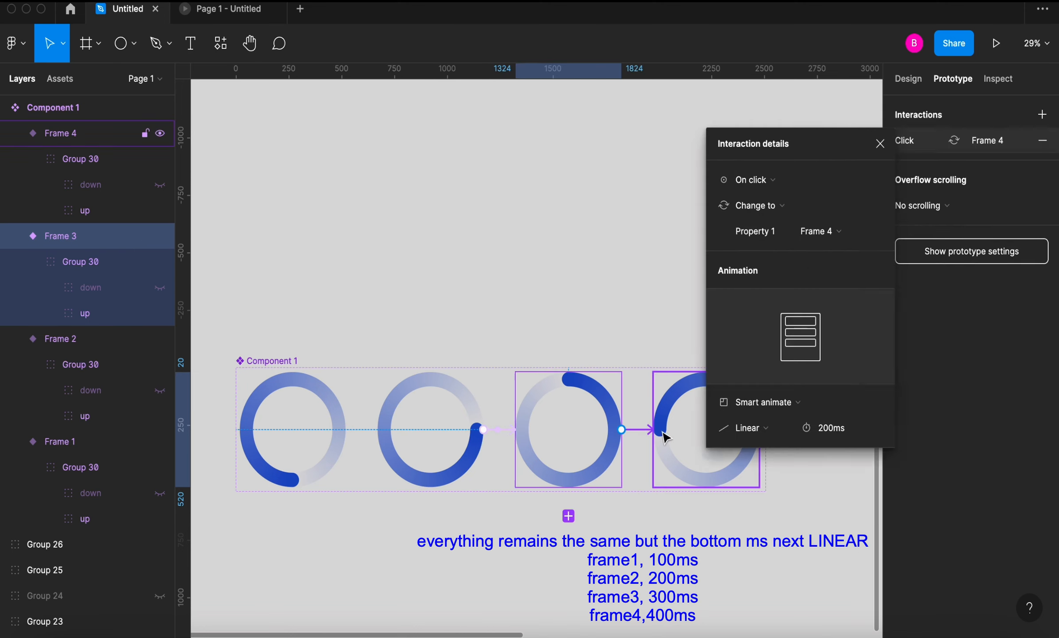
{"action": "left_click", "coordinate": [757, 181]}
{"action": "left_click", "coordinate": [758, 381]}
{"action": "left_click", "coordinate": [827, 427]}
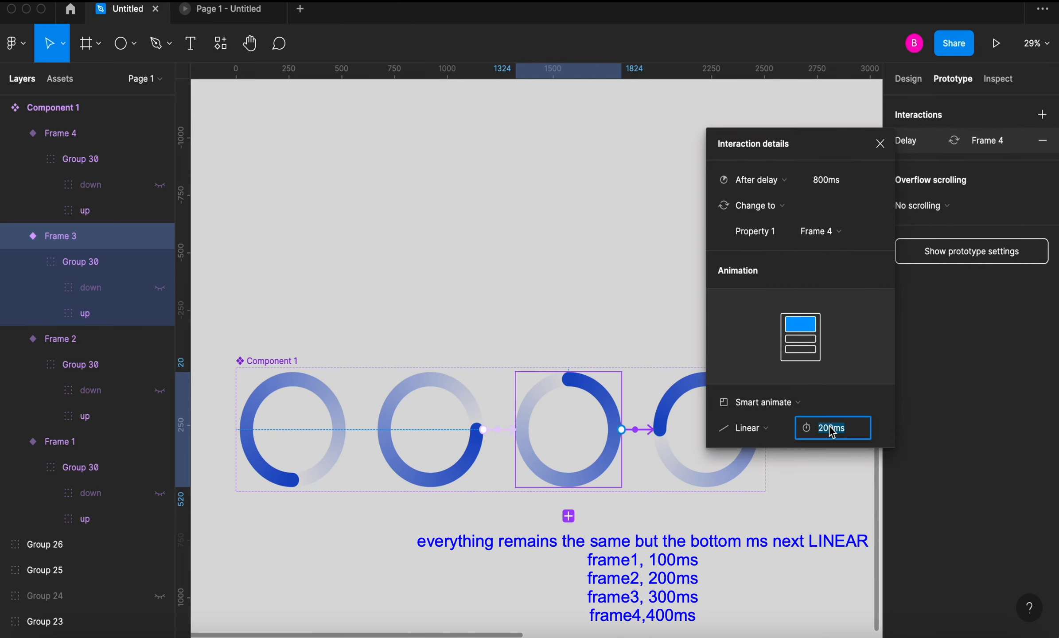
{"action": "type", "text": "300"}
{"action": "left_click", "coordinate": [826, 181]}
{"action": "type", "text": "1"}
{"action": "left_click", "coordinate": [667, 234]}
Loop the Frame 4 variant back to Frame 1 with a 1 ms after-delay interaction, keeping Smart animate and setting the duration to 400 ms.
{"action": "left_click", "coordinate": [752, 422]}
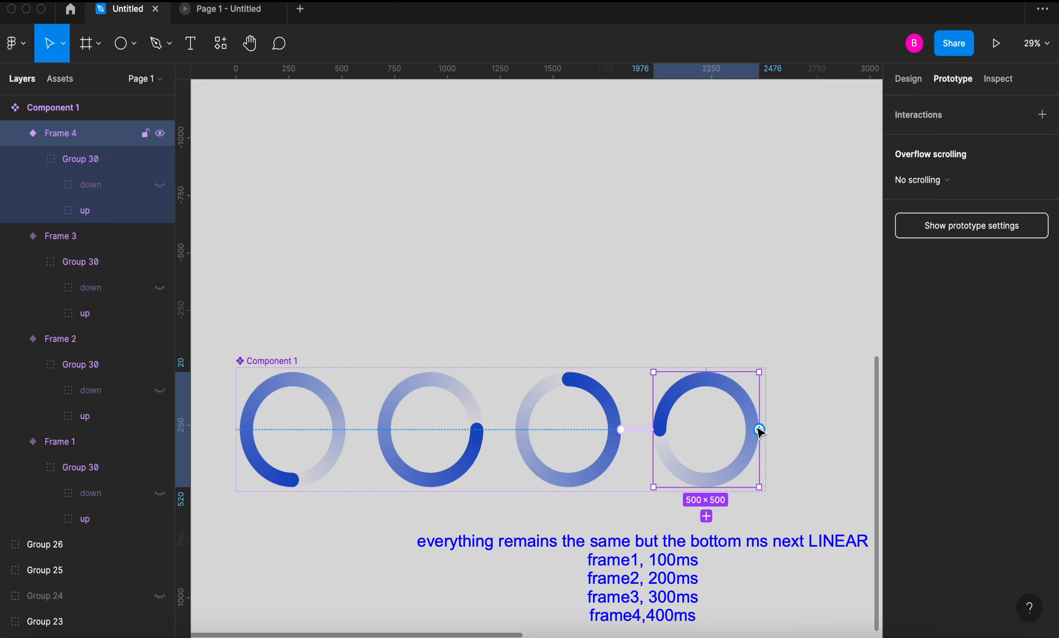
{"action": "left_click_drag", "start_coordinate": [759, 429], "coordinate": [301, 429]}
{"action": "left_click", "coordinate": [759, 179]}
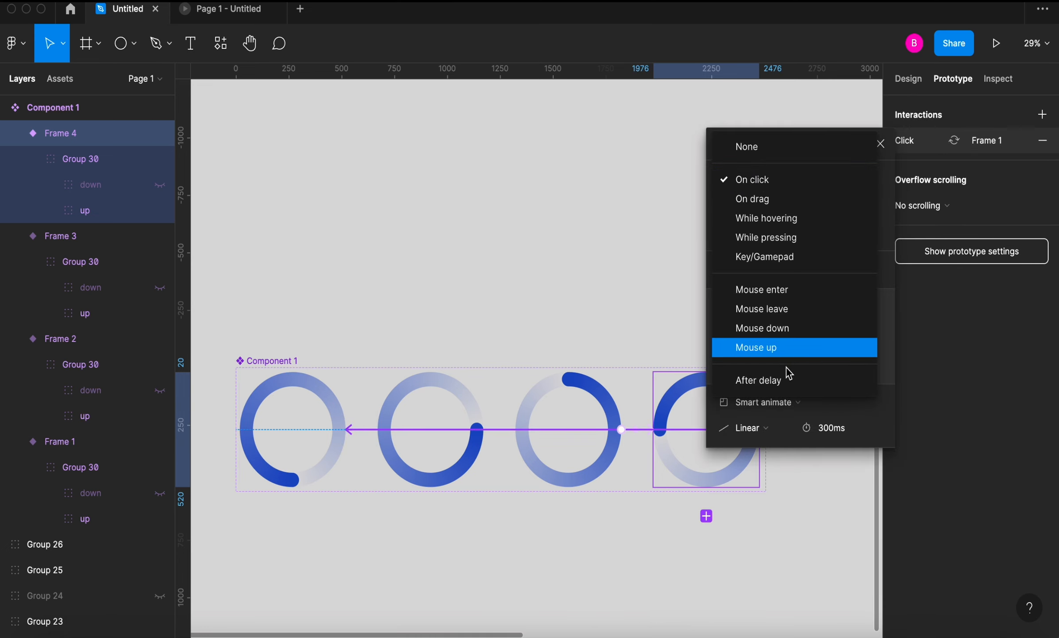
{"action": "left_click", "coordinate": [758, 380]}
{"action": "left_click", "coordinate": [825, 180]}
{"action": "type", "text": "1"}
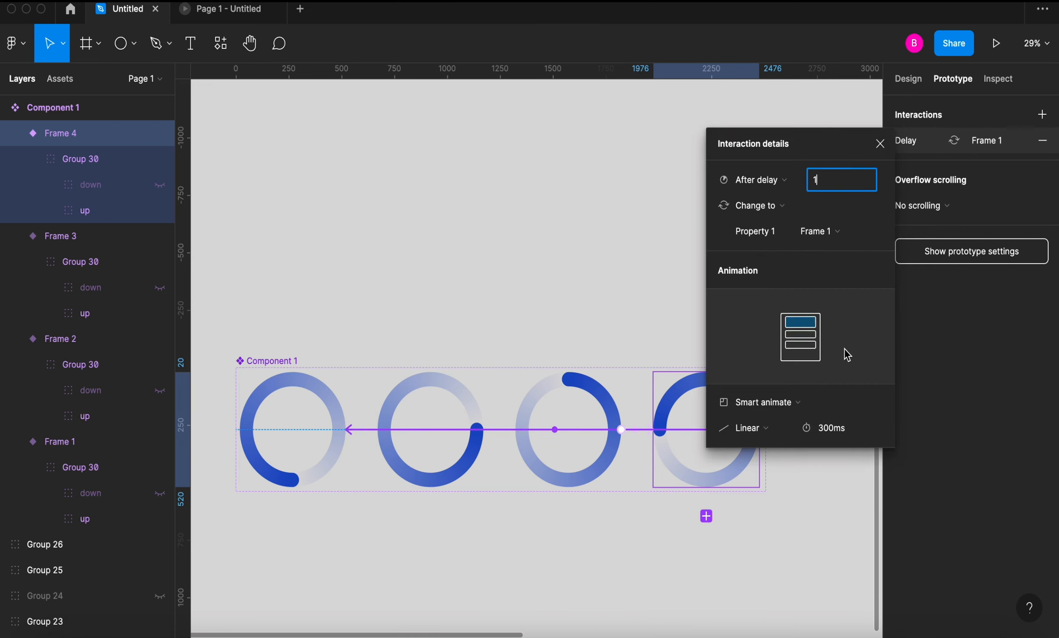
{"action": "left_click", "coordinate": [842, 432]}
{"action": "type", "text": "400"}
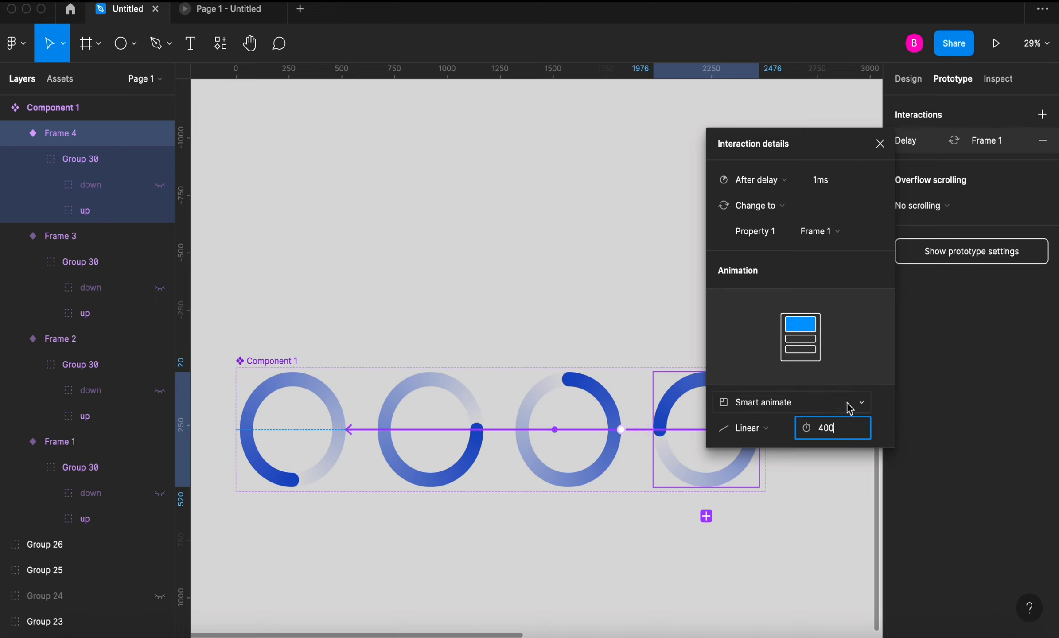
{"action": "left_click", "coordinate": [849, 407]}
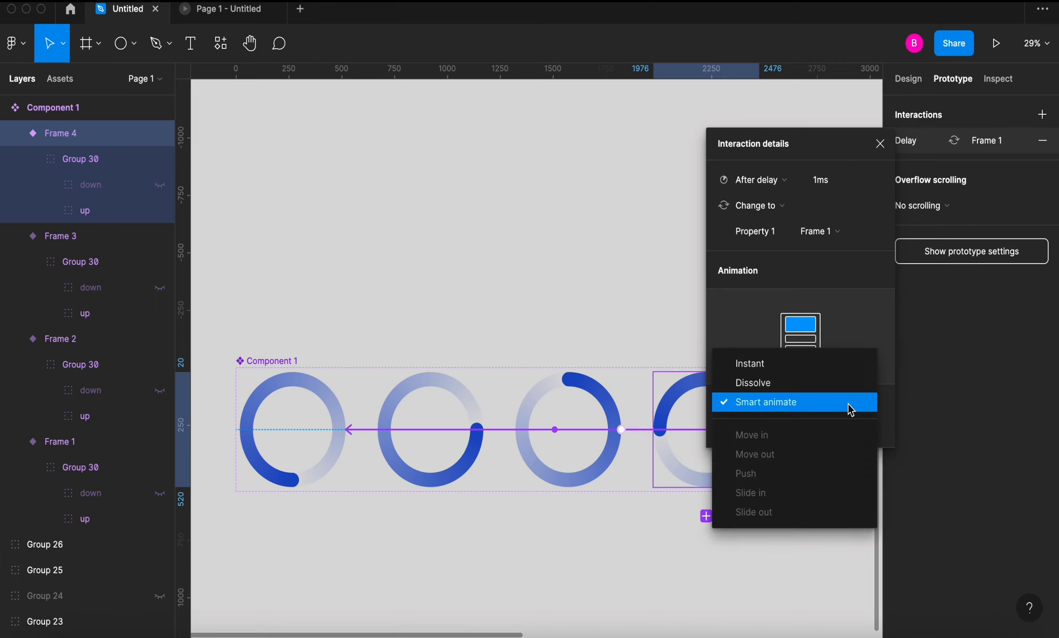
{"action": "left_click", "coordinate": [851, 410]}
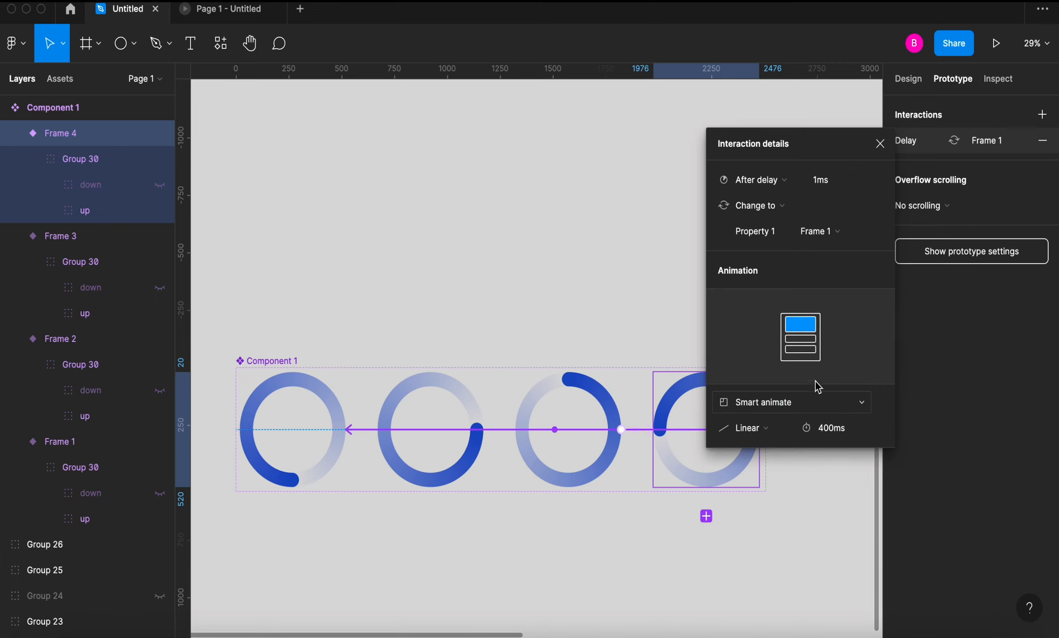
{"action": "left_click", "coordinate": [589, 286]}
Show the local component assets and add an A4 frame on the empty canvas above the component set.
{"action": "scroll", "coordinate": [591, 286], "scroll_direction": "down", "scroll_amount": 2}
{"action": "scroll", "coordinate": [591, 286], "scroll_direction": "down", "scroll_amount": 3}
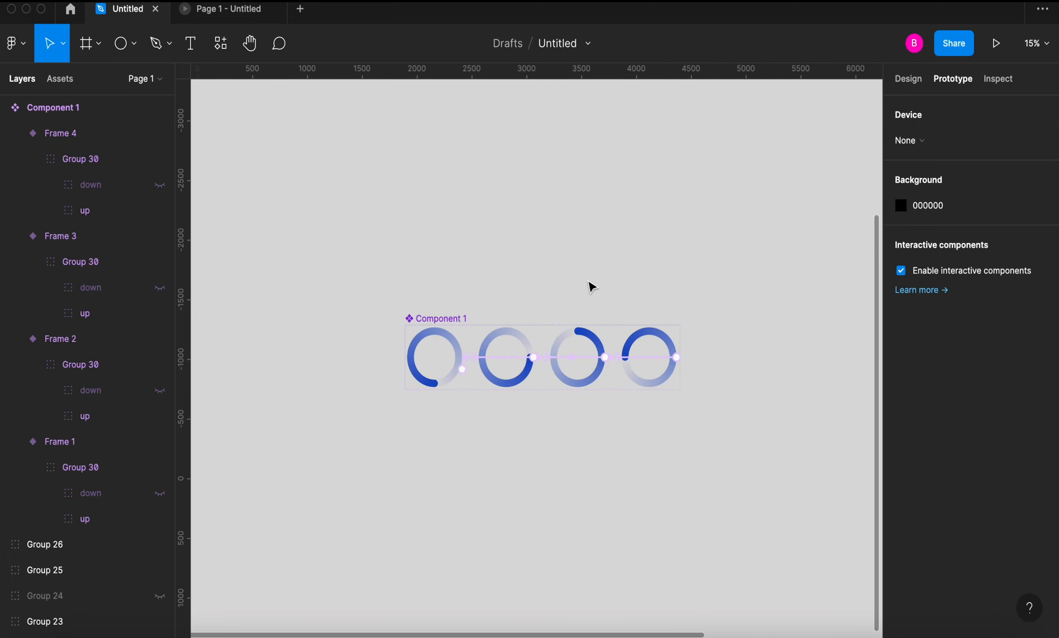
{"action": "left_click", "coordinate": [67, 81]}
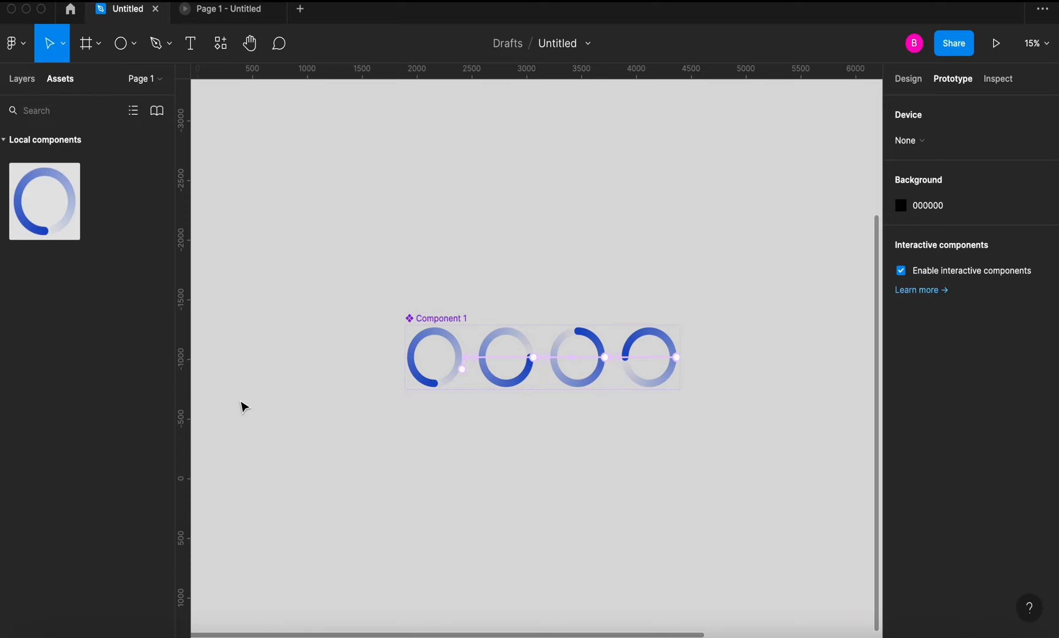
{"action": "scroll", "coordinate": [243, 407], "scroll_direction": "down", "scroll_amount": 1}
{"action": "scroll", "coordinate": [243, 411], "scroll_direction": "down", "scroll_amount": 8}
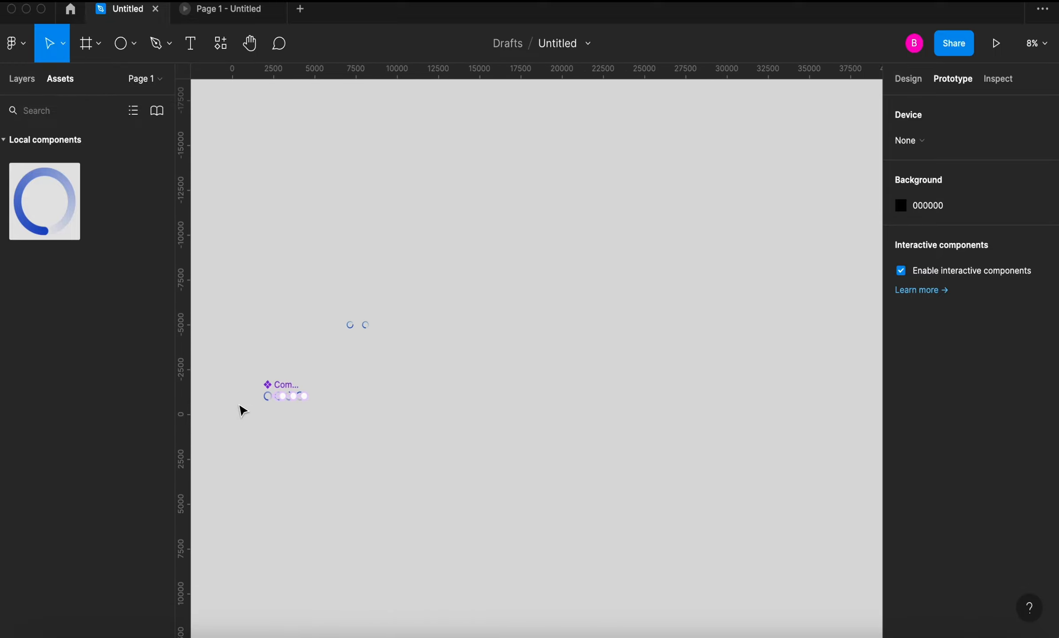
{"action": "scroll", "coordinate": [244, 411], "scroll_direction": "up", "scroll_amount": 3}
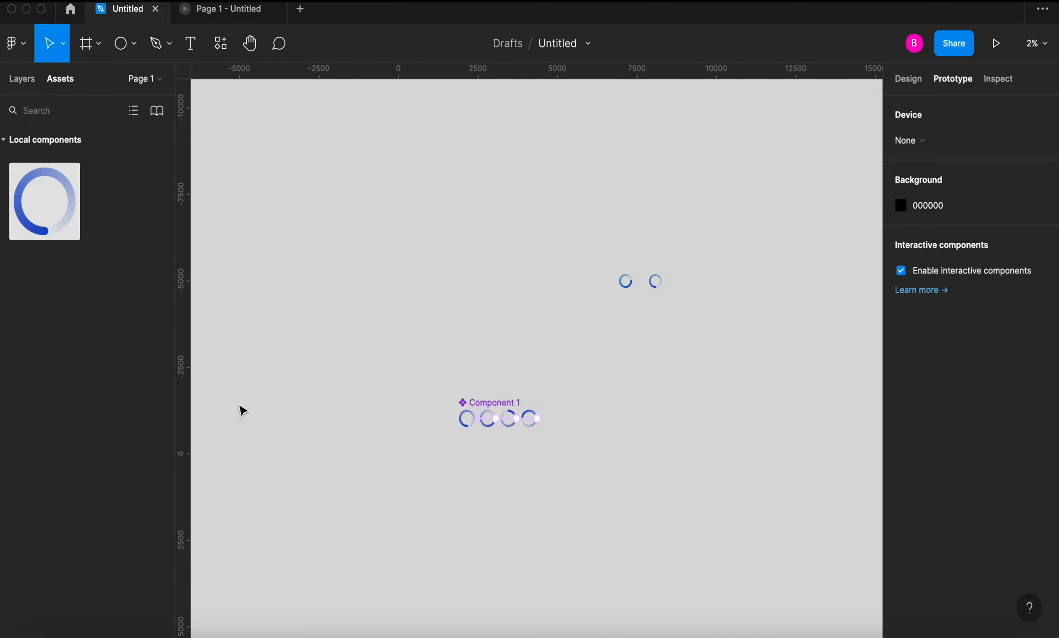
{"action": "left_click", "coordinate": [98, 44]}
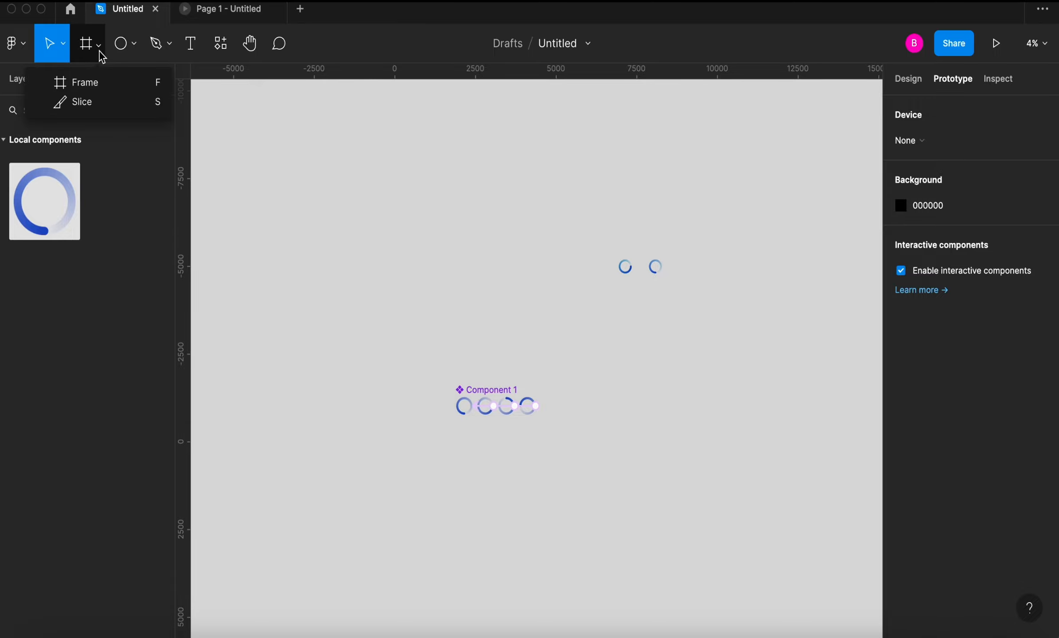
{"action": "left_click", "coordinate": [86, 82]}
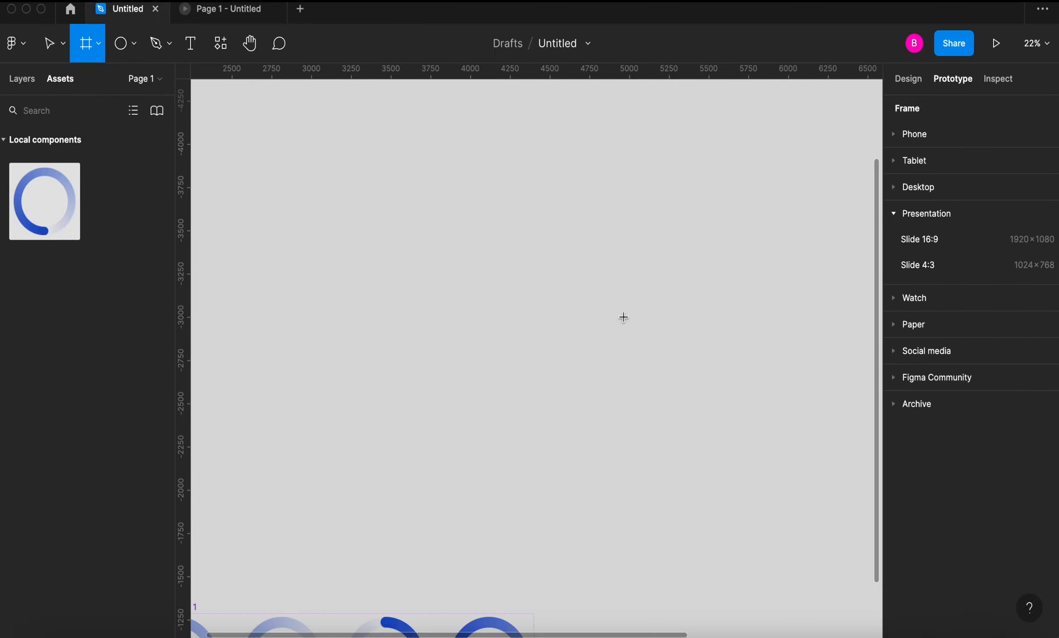
{"action": "left_click", "coordinate": [917, 324]}
{"action": "left_click", "coordinate": [912, 292]}
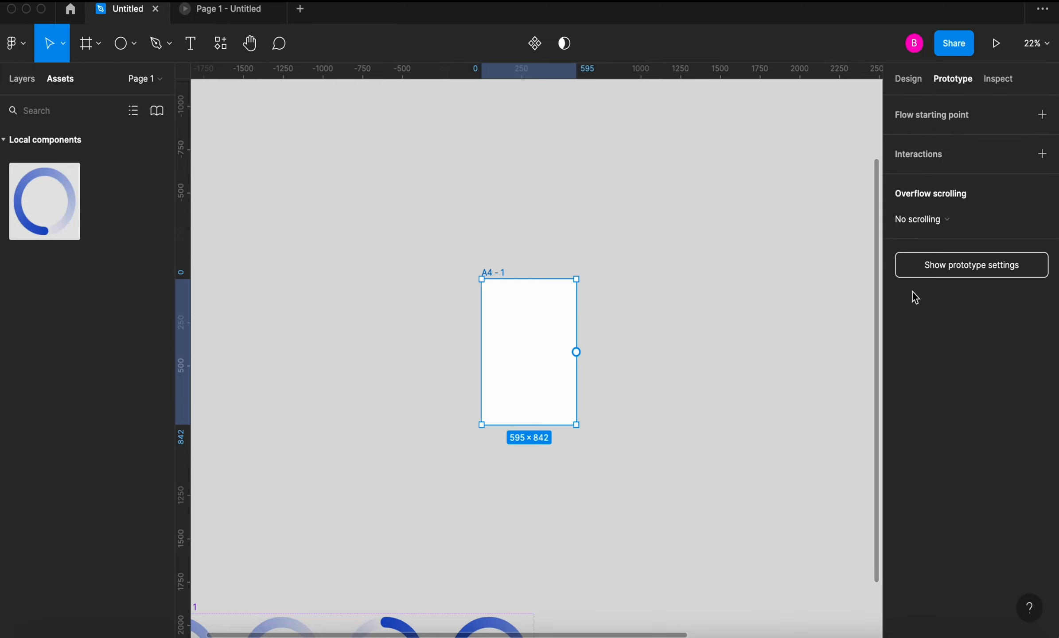
Place an instance of Component 1 centred in the A4 frame and switch to the prototype preview.
{"action": "left_click", "coordinate": [39, 215]}
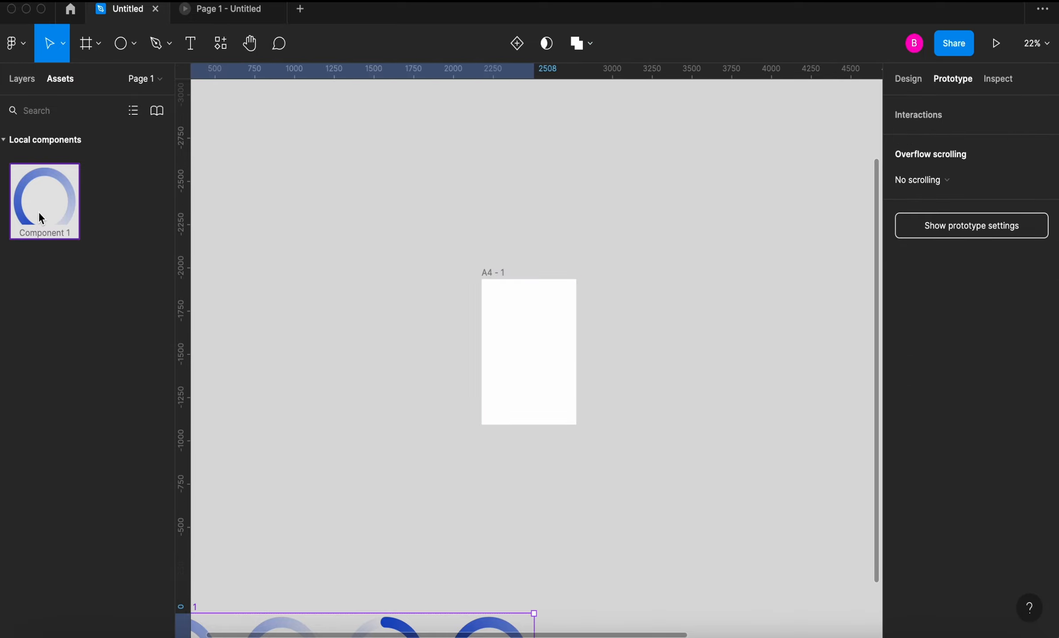
{"action": "left_click_drag", "start_coordinate": [60, 211], "coordinate": [526, 369]}
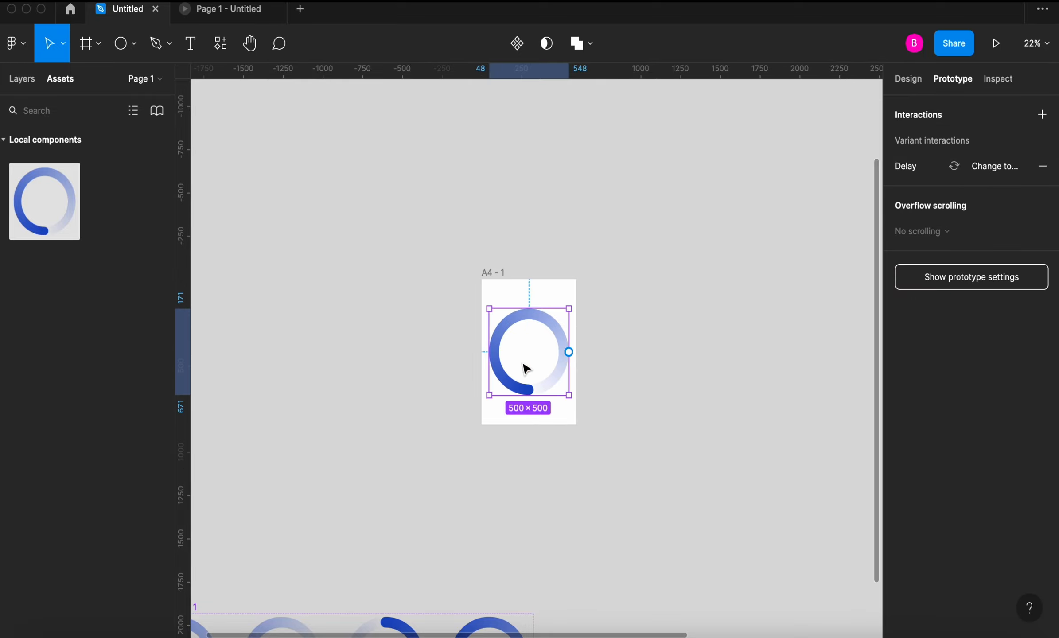
{"action": "left_click", "coordinate": [227, 9]}
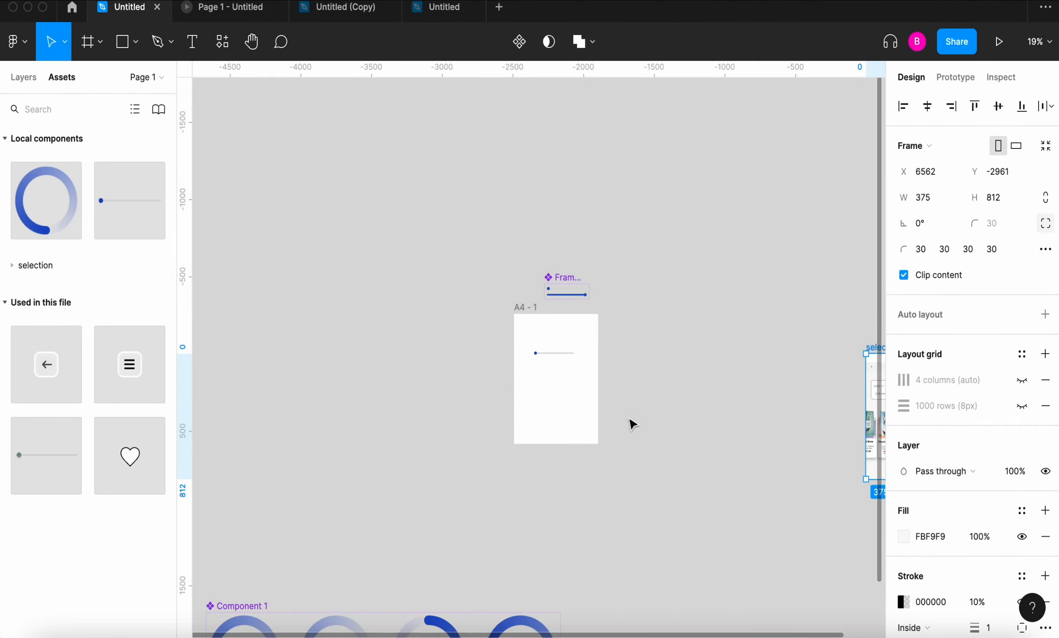
Move the Frame 6 slider component set slightly farther above its A4 frame and try out the slider in the prototype preview.
{"action": "scroll", "coordinate": [633, 425], "scroll_direction": "up", "scroll_amount": 8}
{"action": "scroll", "coordinate": [633, 424], "scroll_direction": "up", "scroll_amount": 2}
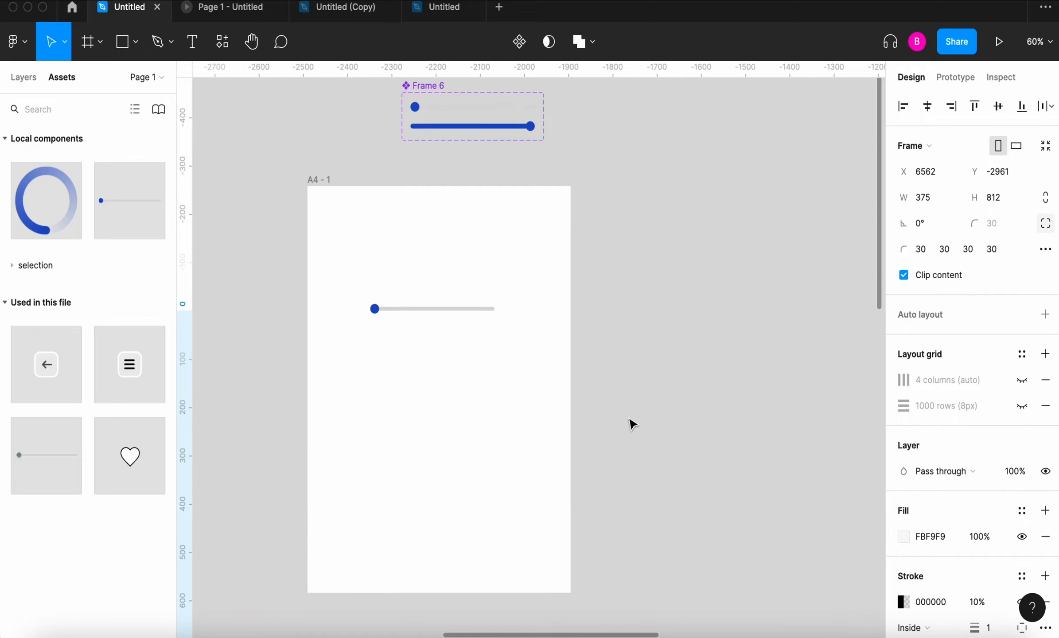
{"action": "scroll", "coordinate": [633, 425], "scroll_direction": "up", "scroll_amount": 3}
{"action": "scroll", "coordinate": [633, 424], "scroll_direction": "left", "scroll_amount": 2}
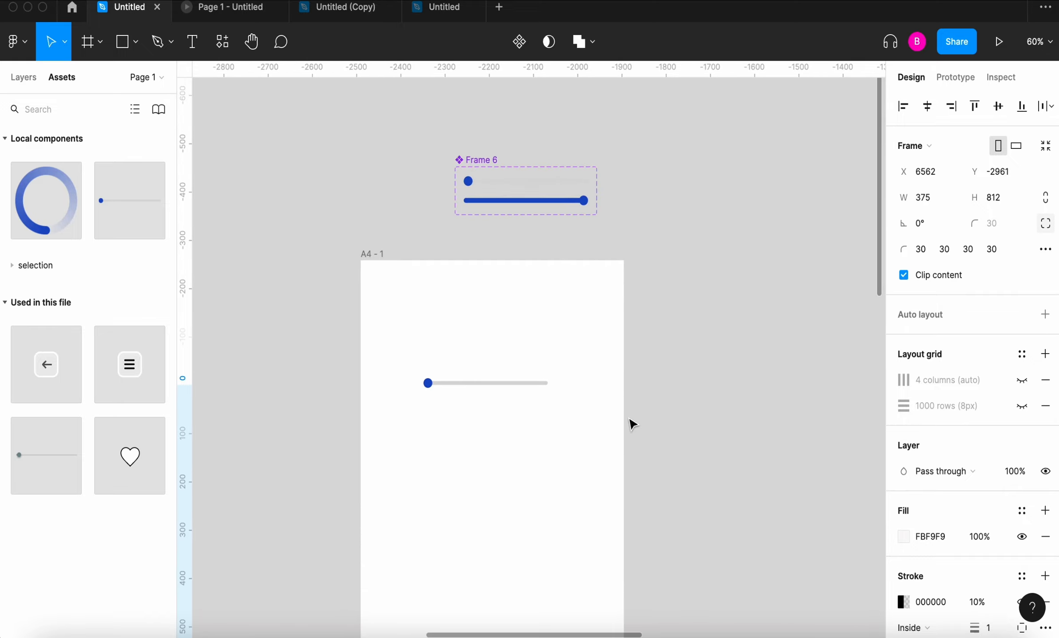
{"action": "left_click_drag", "start_coordinate": [493, 160], "coordinate": [497, 144]}
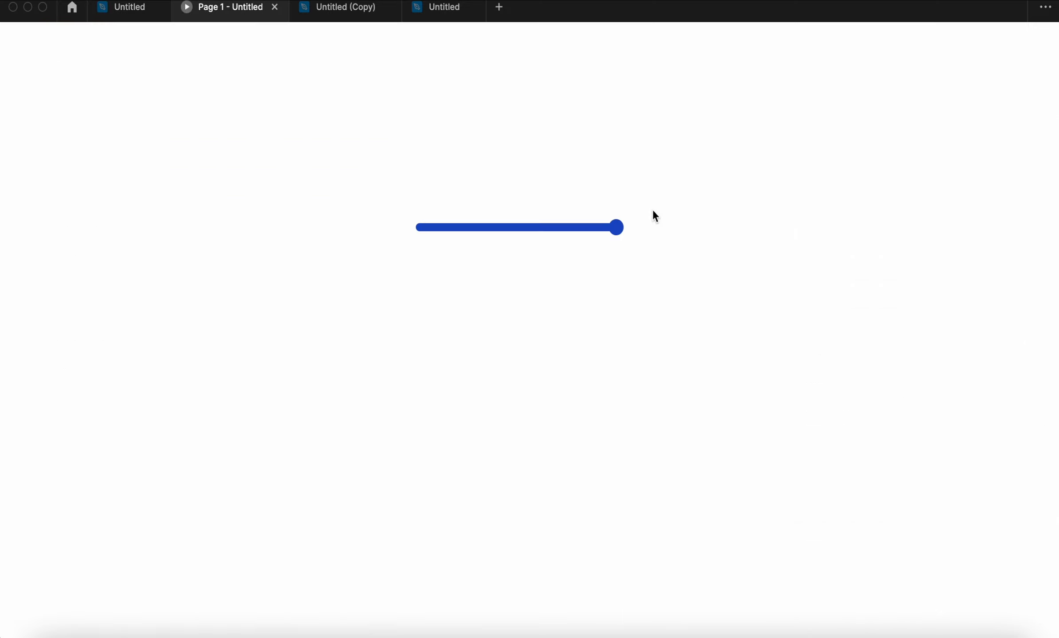
{"action": "left_click_drag", "start_coordinate": [652, 210], "coordinate": [318, 240]}
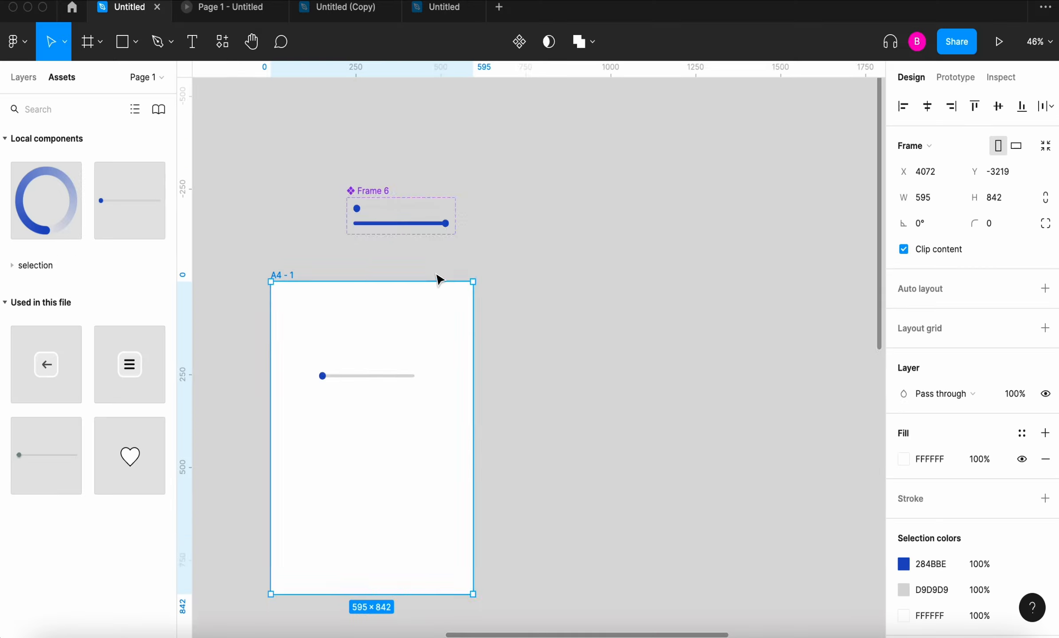
Select the frame named selection and present it as a prototype.
{"action": "scroll", "coordinate": [438, 277], "scroll_direction": "down", "scroll_amount": 3}
{"action": "scroll", "coordinate": [435, 271], "scroll_direction": "down", "scroll_amount": 3}
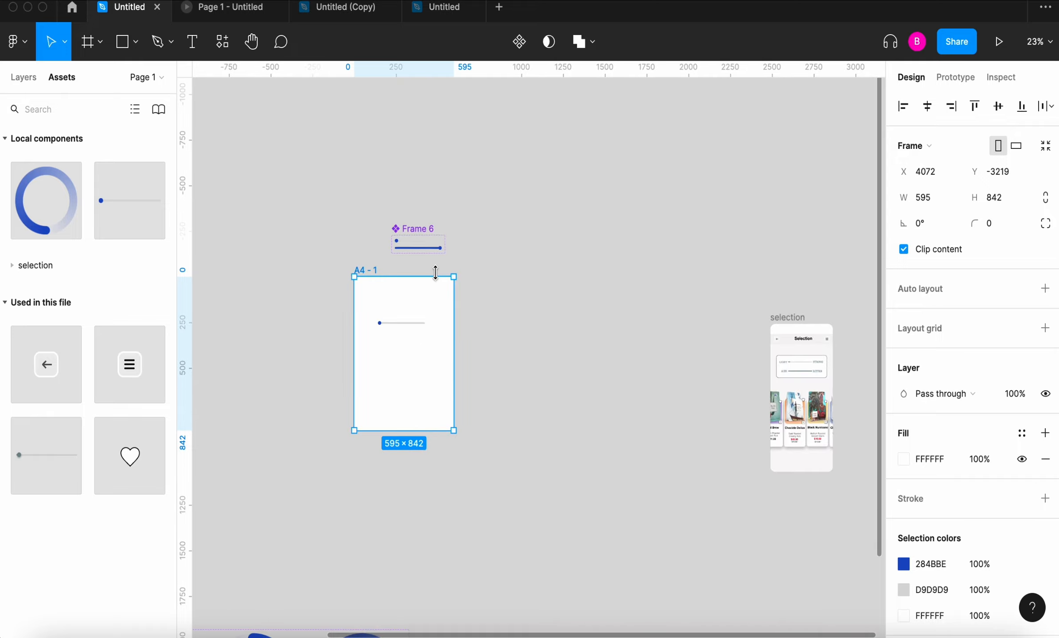
{"action": "scroll", "coordinate": [605, 331], "scroll_direction": "right", "scroll_amount": 4}
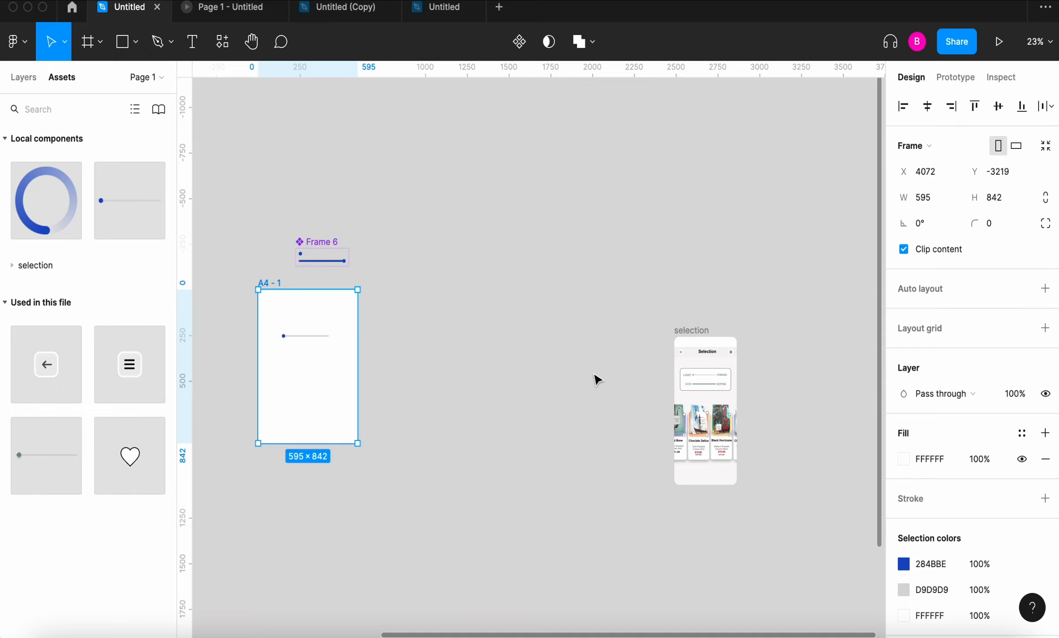
{"action": "scroll", "coordinate": [597, 379], "scroll_direction": "right", "scroll_amount": 3}
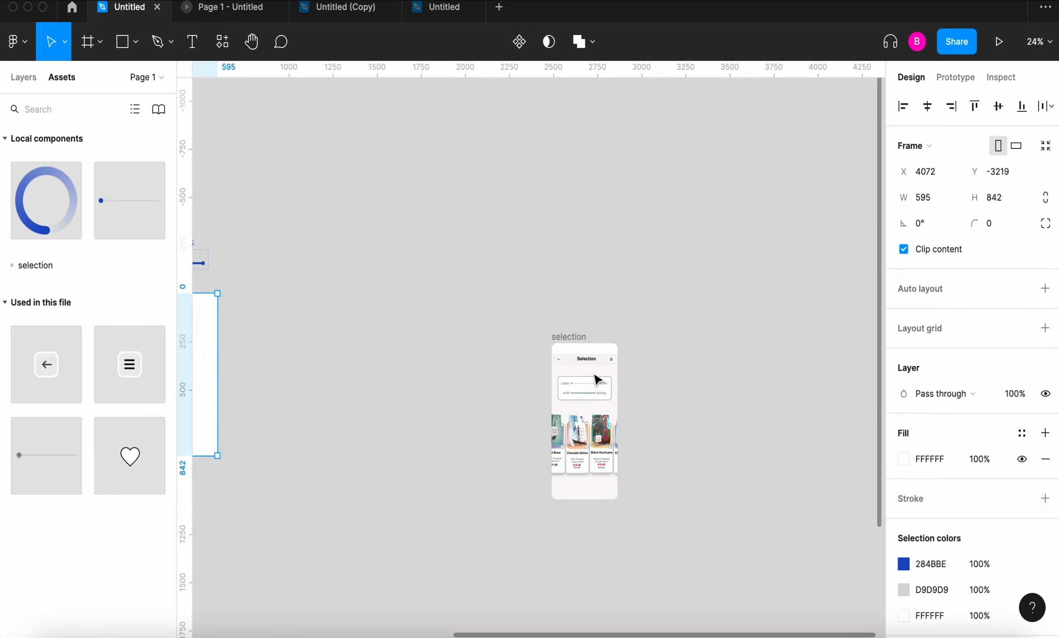
{"action": "left_click", "coordinate": [573, 338]}
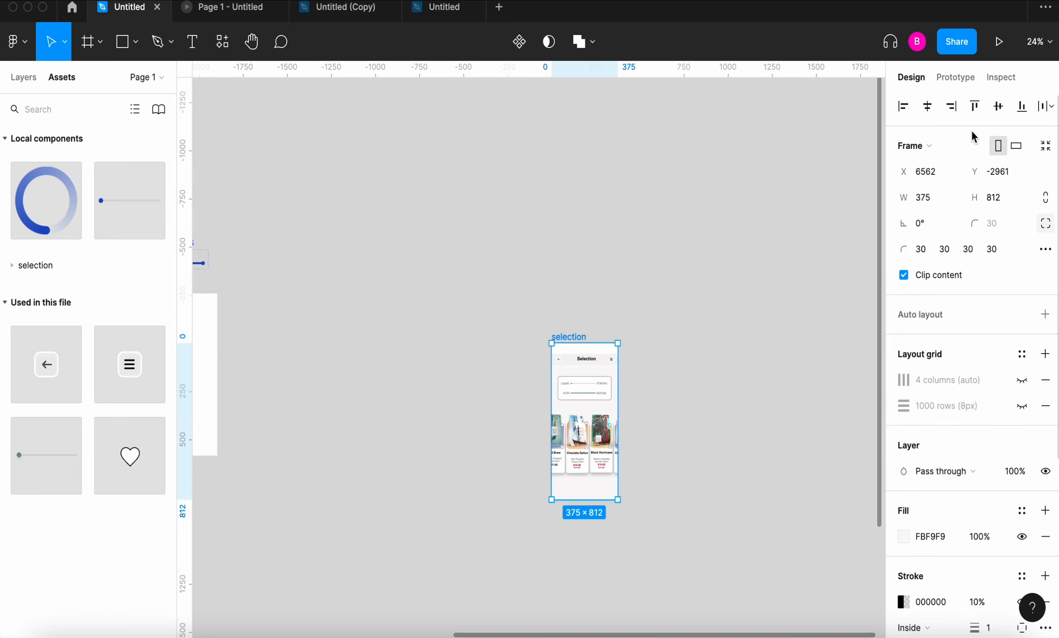
{"action": "left_click", "coordinate": [999, 41]}
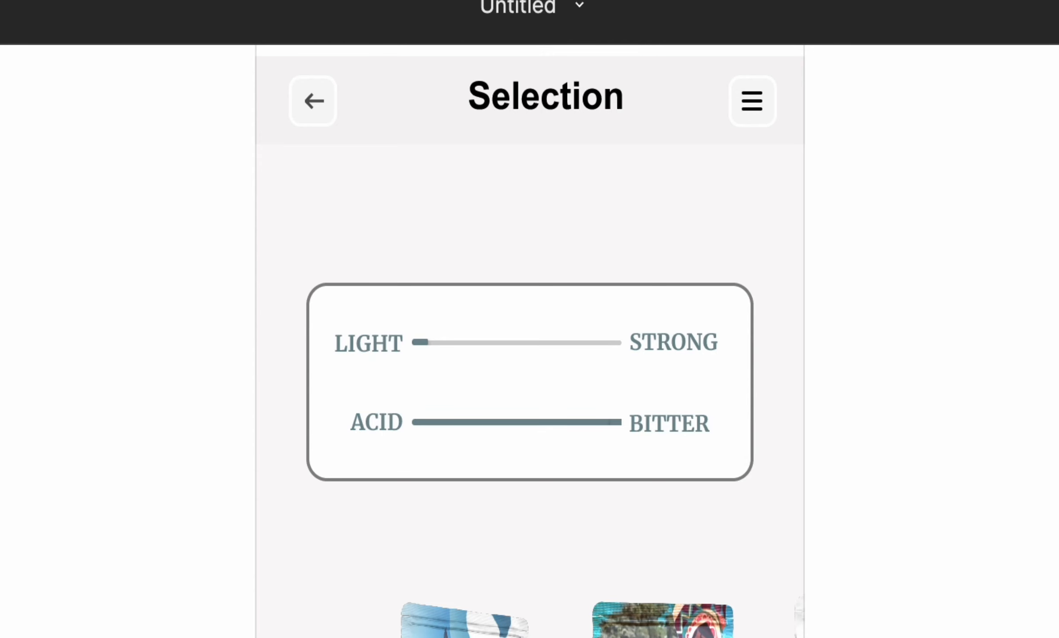
Test the taste sliders and the product card carousel in the preview, marking Choclate Delice as a favourite.
{"action": "left_click", "coordinate": [428, 409]}
{"action": "left_click", "coordinate": [416, 339]}
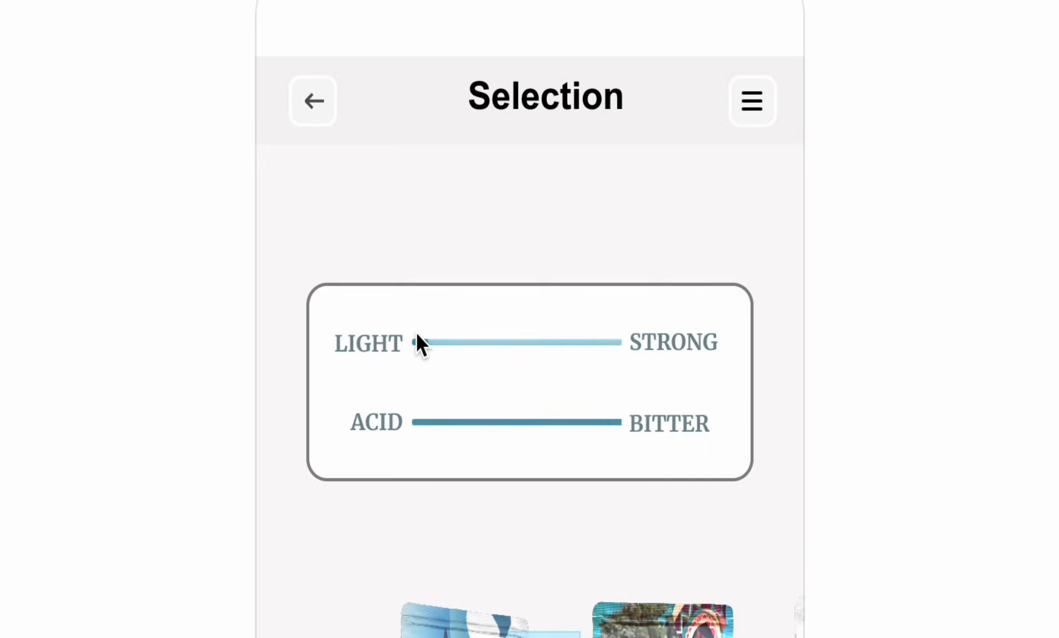
{"action": "scroll", "coordinate": [458, 448], "scroll_direction": "right", "scroll_amount": 4}
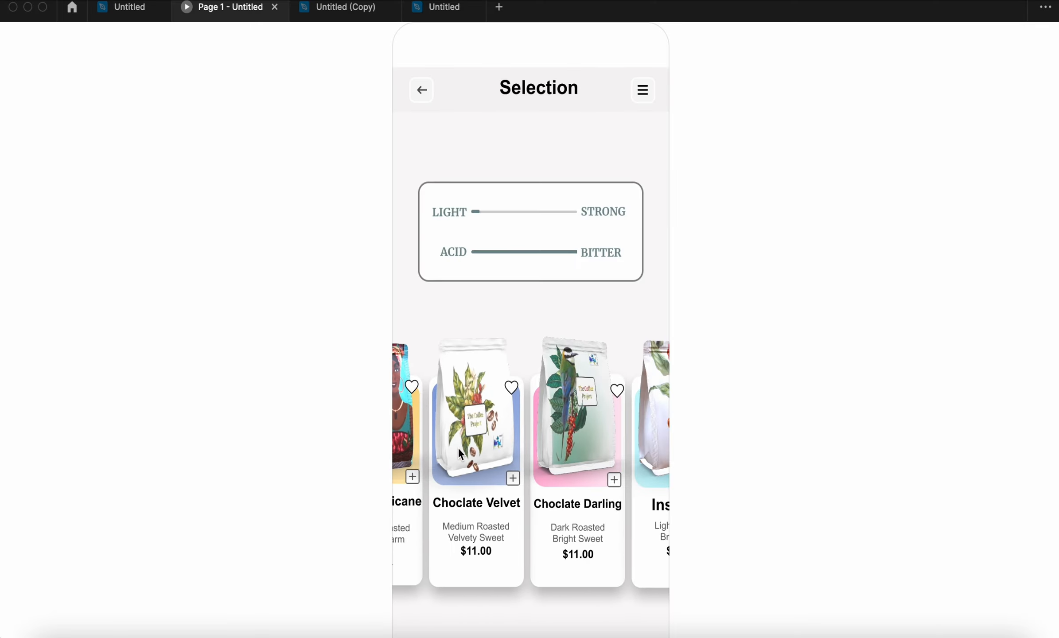
{"action": "scroll", "coordinate": [457, 447], "scroll_direction": "left", "scroll_amount": 4}
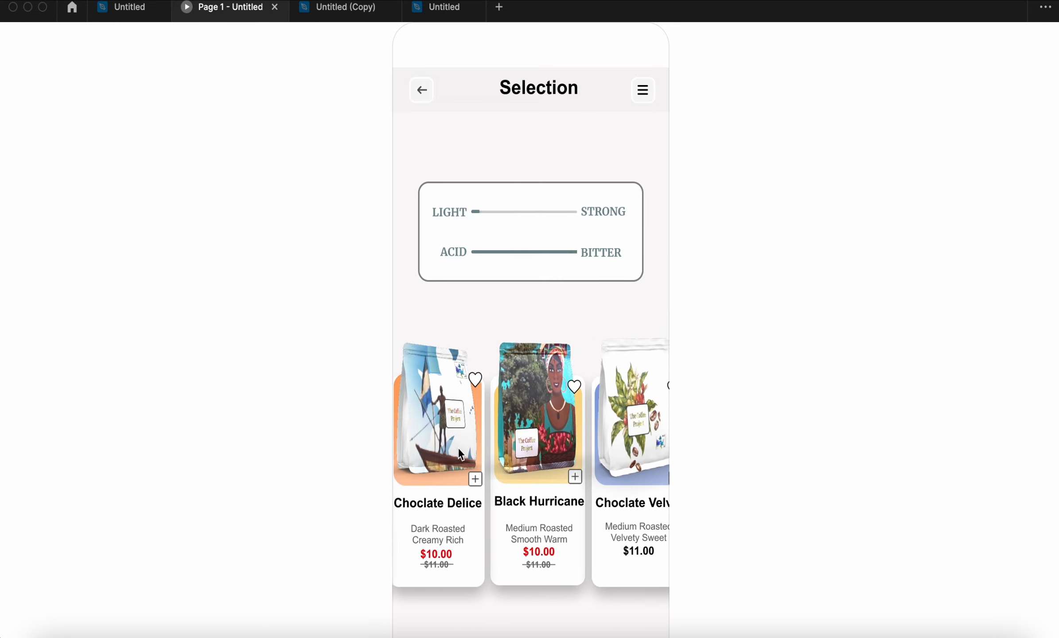
{"action": "left_click", "coordinate": [473, 381]}
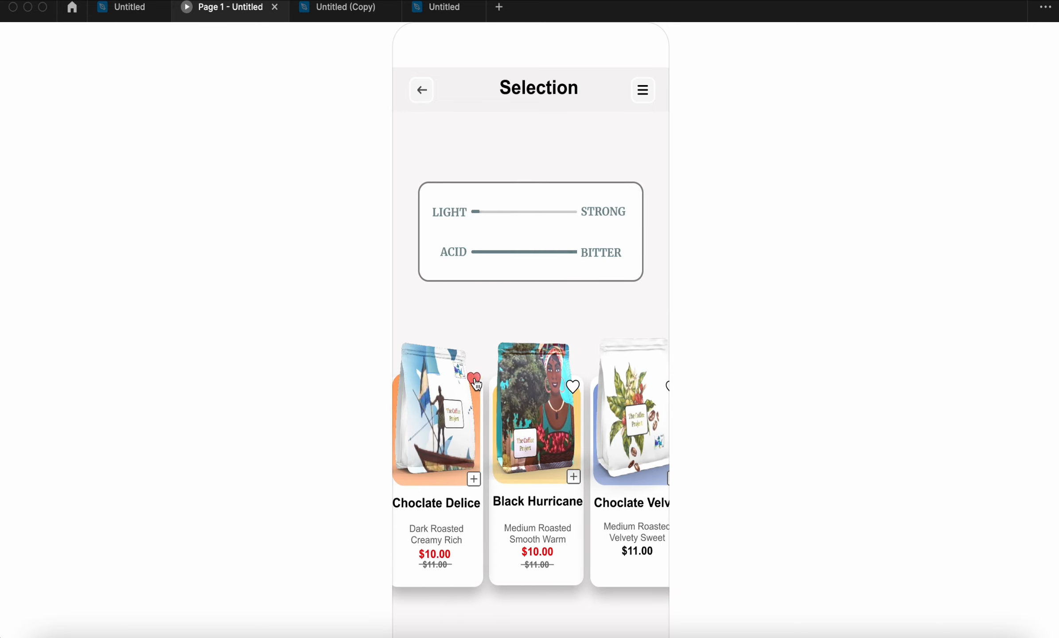
Mark Black Hurricane as a favourite in the preview and try the Choclate Delice heart again.
{"action": "left_click", "coordinate": [567, 388]}
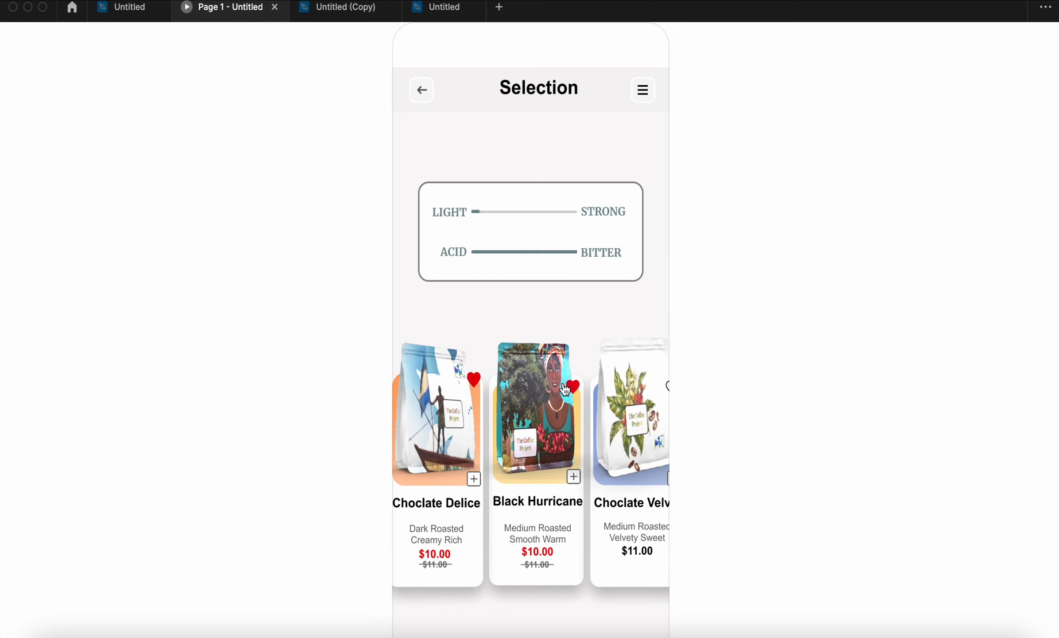
{"action": "left_click", "coordinate": [474, 380]}
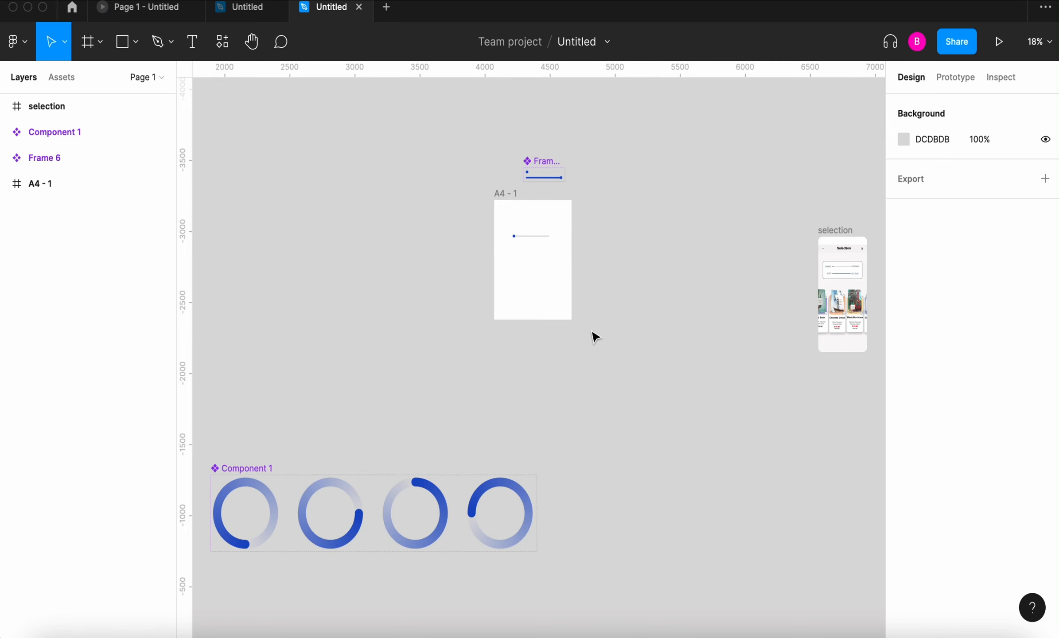
Pull the taste sliders, their labels and the surrounding box out of the selection frame, and empty the A4 frame.
{"action": "scroll", "coordinate": [622, 307], "scroll_direction": "left", "scroll_amount": 4}
{"action": "scroll", "coordinate": [622, 307], "scroll_direction": "down", "scroll_amount": 2}
{"action": "left_click_drag", "start_coordinate": [664, 403], "coordinate": [339, 306]}
{"action": "left_click", "coordinate": [686, 392]}
{"action": "left_click_drag", "start_coordinate": [594, 373], "coordinate": [366, 421]}
{"action": "scroll", "coordinate": [367, 421], "scroll_direction": "down", "scroll_amount": 5}
{"action": "left_click", "coordinate": [365, 416]}
{"action": "scroll", "coordinate": [341, 391], "scroll_direction": "left", "scroll_amount": 7}
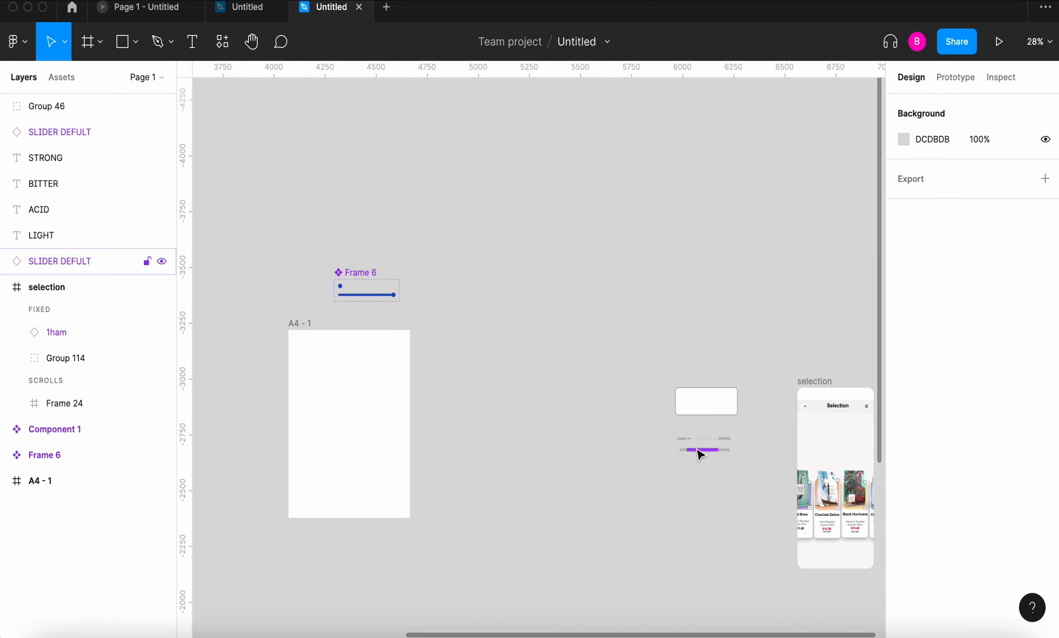
Move the two taste sliders with their four labels across the canvas to just beside the A4 frame.
{"action": "left_click_drag", "start_coordinate": [666, 427], "coordinate": [488, 407]}
{"action": "scroll", "coordinate": [489, 407], "scroll_direction": "up", "scroll_amount": 6}
{"action": "scroll", "coordinate": [488, 407], "scroll_direction": "left", "scroll_amount": 10}
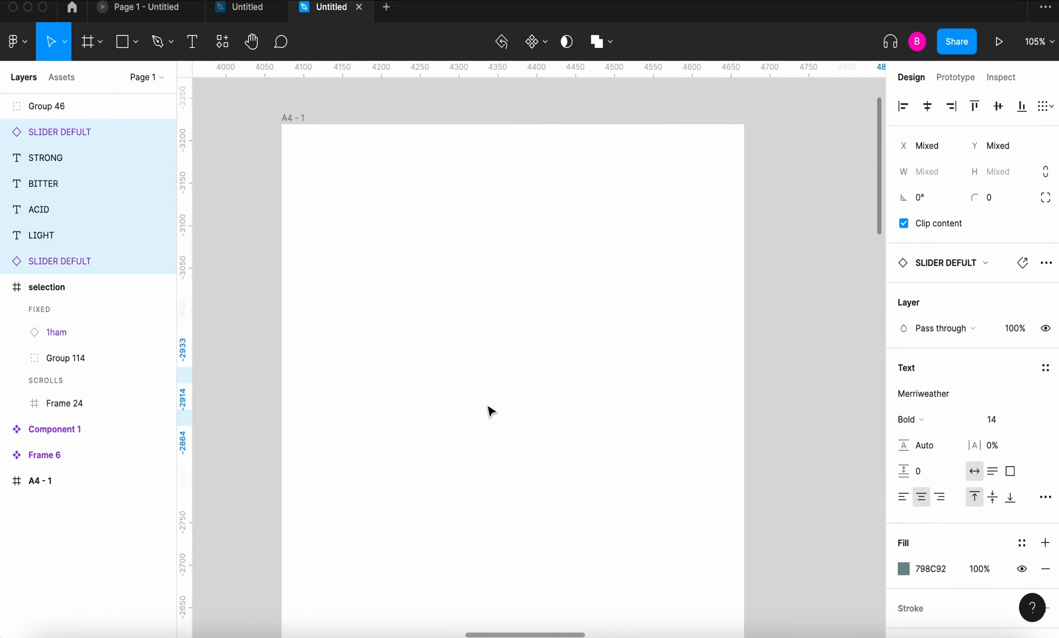
{"action": "scroll", "coordinate": [488, 407], "scroll_direction": "right", "scroll_amount": 6}
{"action": "scroll", "coordinate": [489, 407], "scroll_direction": "left", "scroll_amount": 6}
Draw a thin horizontal rectangle about 287 × 9 in the upper part of the A4 frame.
{"action": "left_click", "coordinate": [135, 41]}
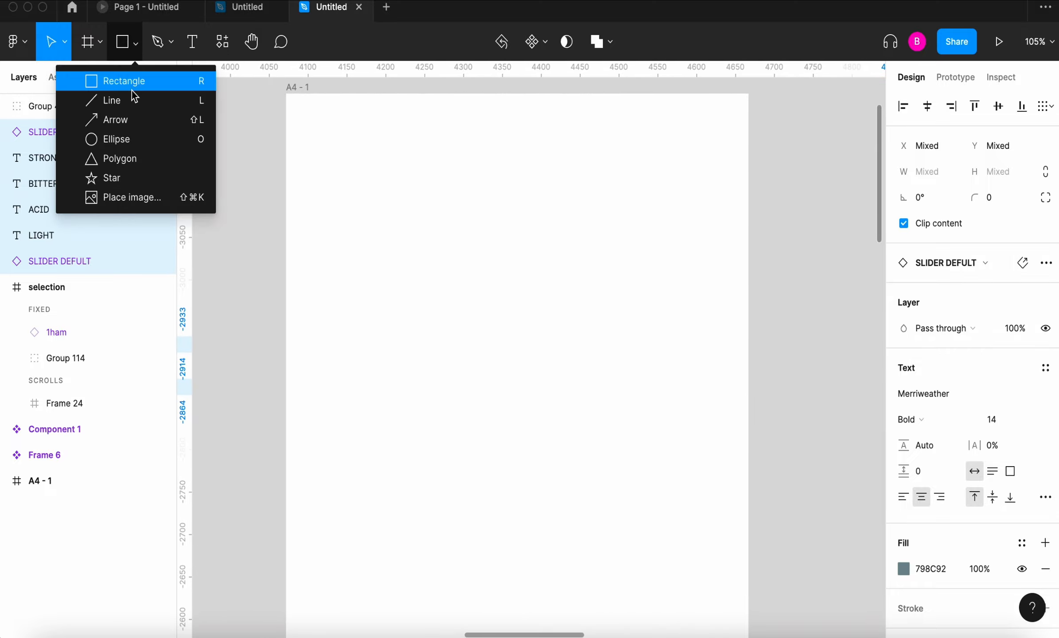
{"action": "left_click", "coordinate": [132, 88]}
{"action": "mouse_move", "coordinate": [410, 345]}
{"action": "left_mouse_down"}
{"action": "mouse_move", "coordinate": [641, 355]}
{"action": "mouse_move", "coordinate": [633, 352]}
{"action": "left_mouse_up"}
{"action": "scroll", "coordinate": [634, 352], "scroll_direction": "down", "scroll_amount": 5}
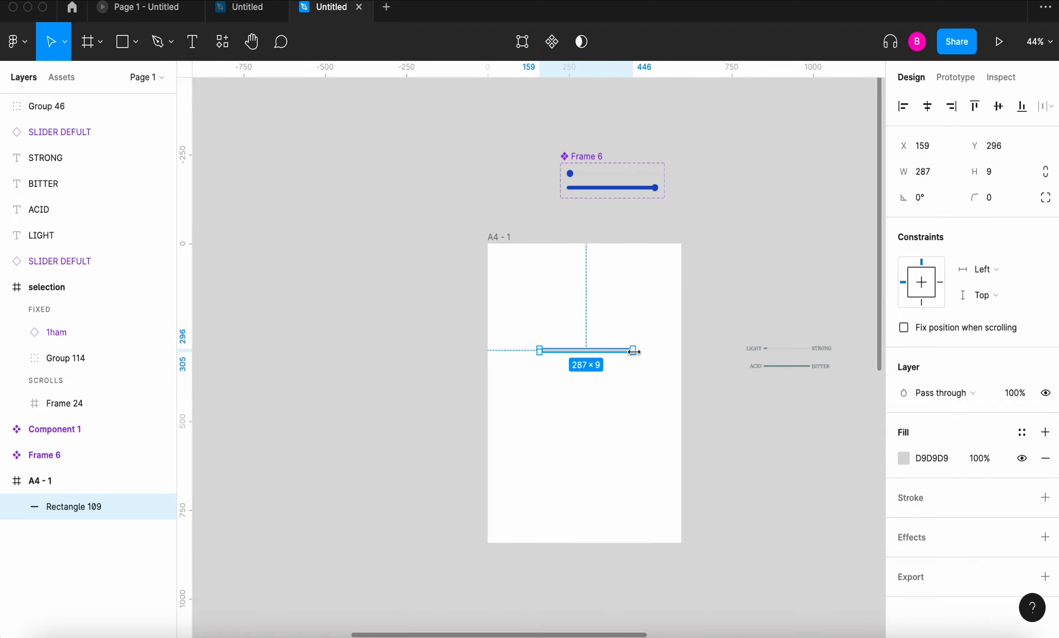
Place the labelled taste sliders beneath the rectangle as a reference and shorten the rectangle to about 151 wide.
{"action": "left_click_drag", "start_coordinate": [741, 326], "coordinate": [837, 385]}
{"action": "left_click_drag", "start_coordinate": [786, 362], "coordinate": [611, 372]}
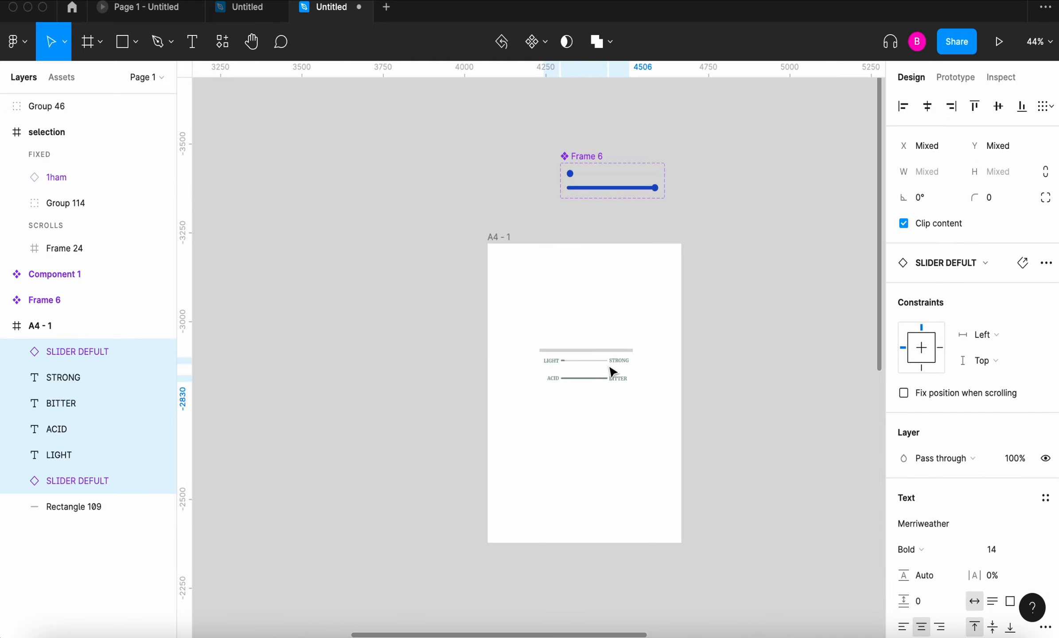
{"action": "scroll", "coordinate": [612, 372], "scroll_direction": "up", "scroll_amount": 6}
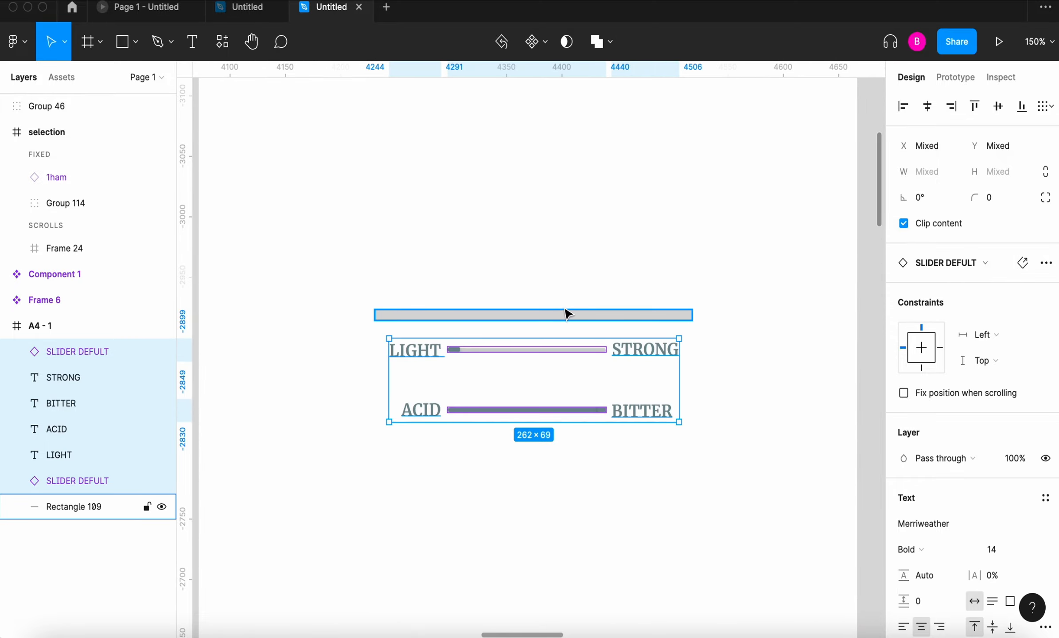
{"action": "left_click", "coordinate": [567, 314]}
{"action": "left_click_drag", "start_coordinate": [371, 314], "coordinate": [445, 318]}
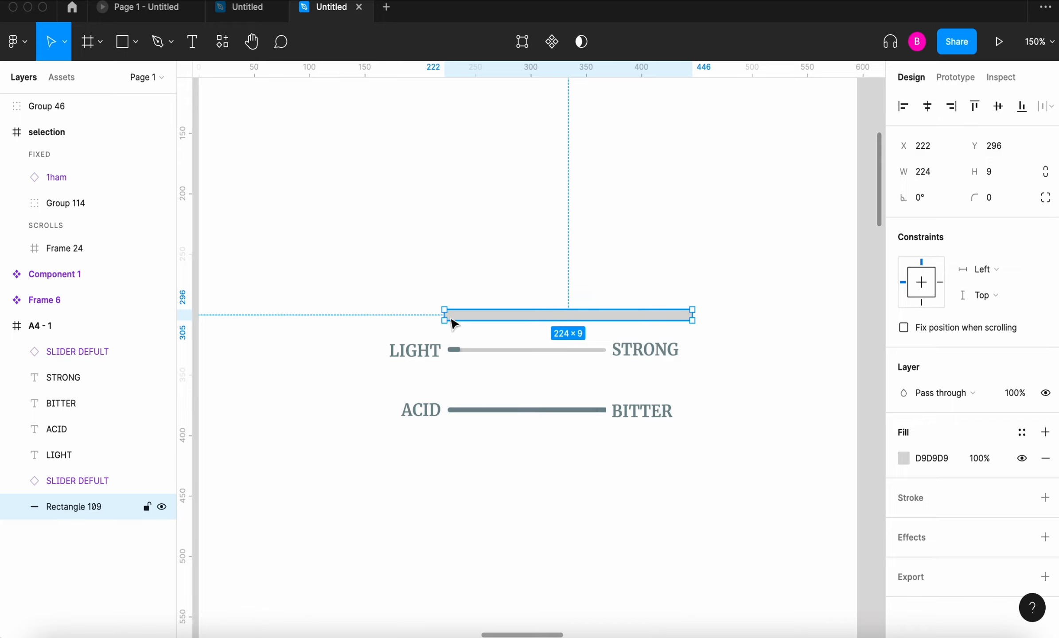
{"action": "left_click_drag", "start_coordinate": [693, 313], "coordinate": [611, 313]}
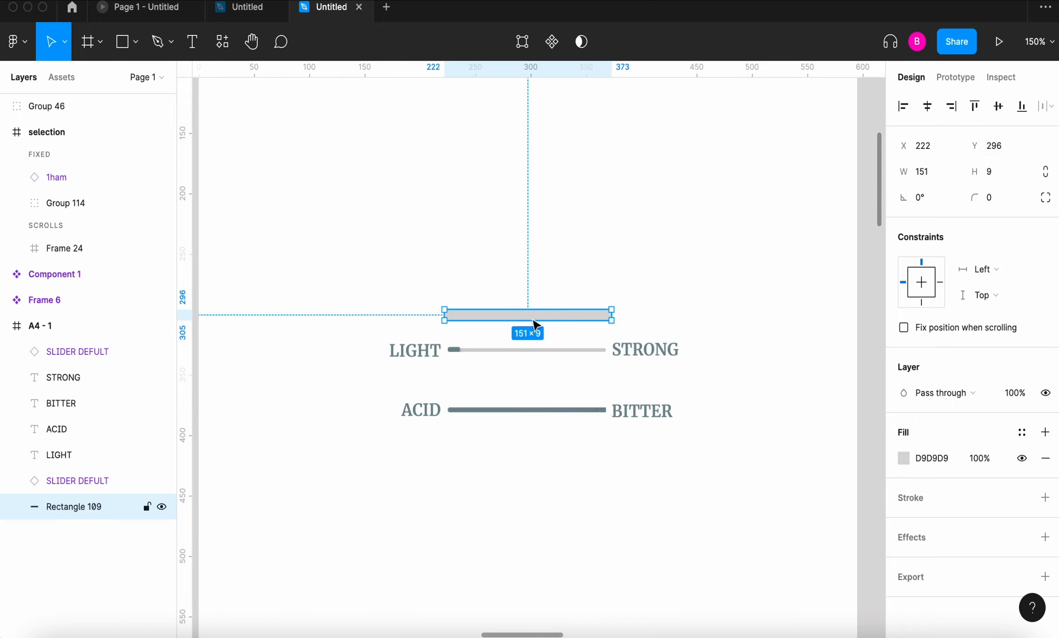
Reduce the rectangle's height to about 4, using the LIGHT–STRONG slider for comparison.
{"action": "left_click", "coordinate": [539, 344]}
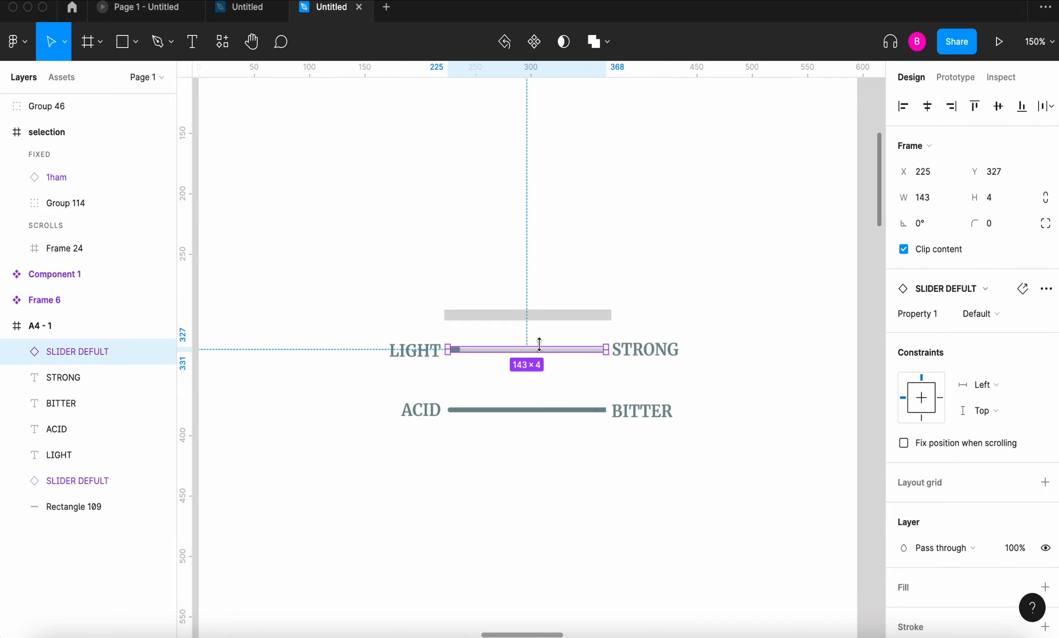
{"action": "left_click", "coordinate": [542, 315]}
{"action": "left_click_drag", "start_coordinate": [540, 309], "coordinate": [540, 312]}
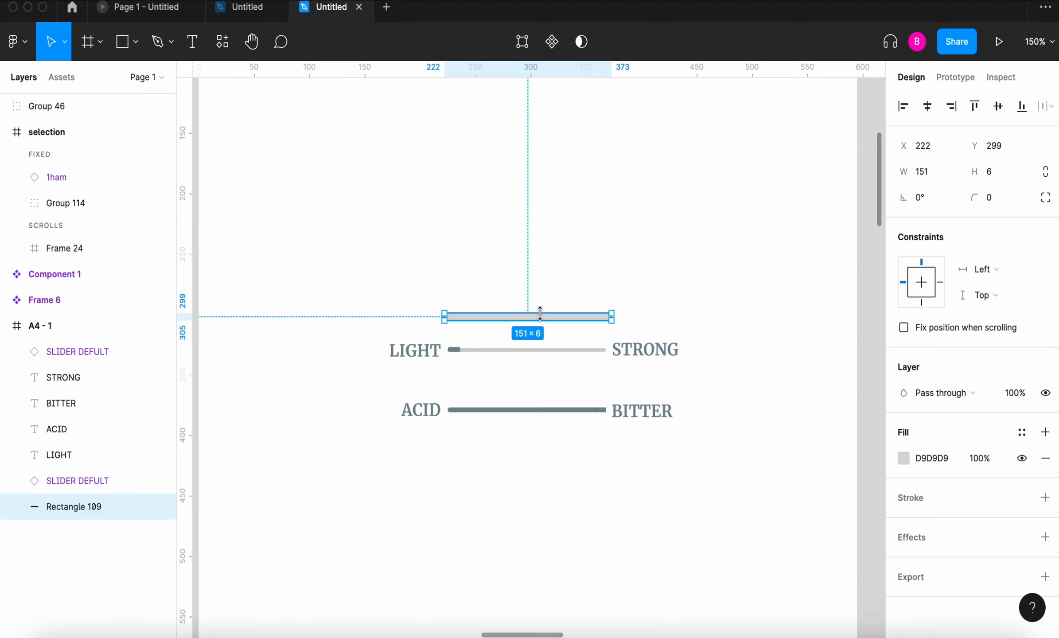
{"action": "left_click_drag", "start_coordinate": [540, 316], "coordinate": [540, 319]}
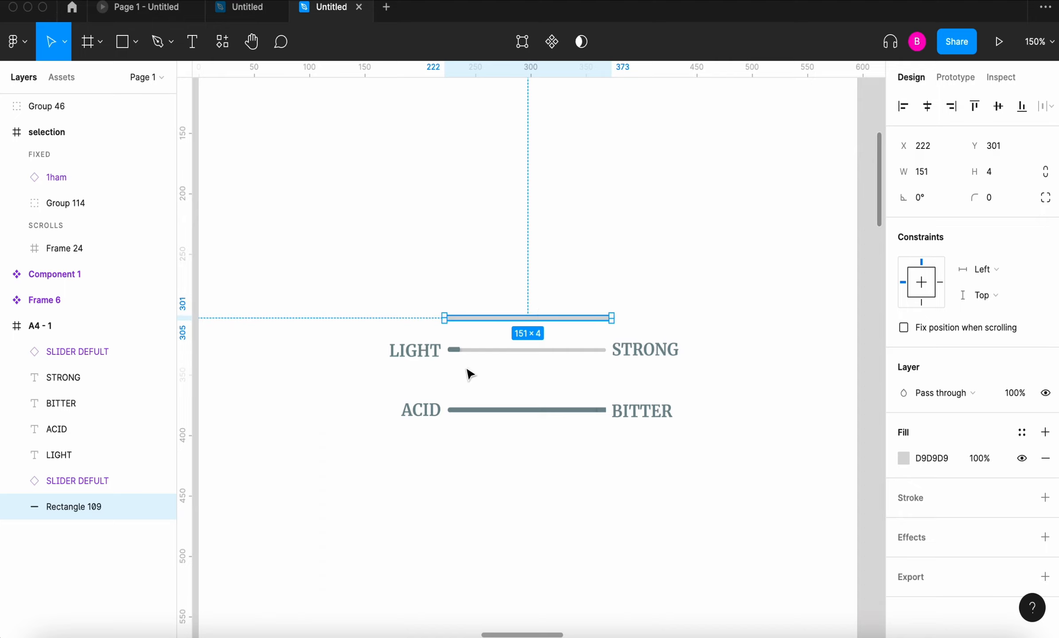
Move the labelled taste sliders back out of the A4 frame, leaving only the grey bar inside.
{"action": "left_click", "coordinate": [456, 351]}
{"action": "left_click_drag", "start_coordinate": [423, 346], "coordinate": [619, 447]}
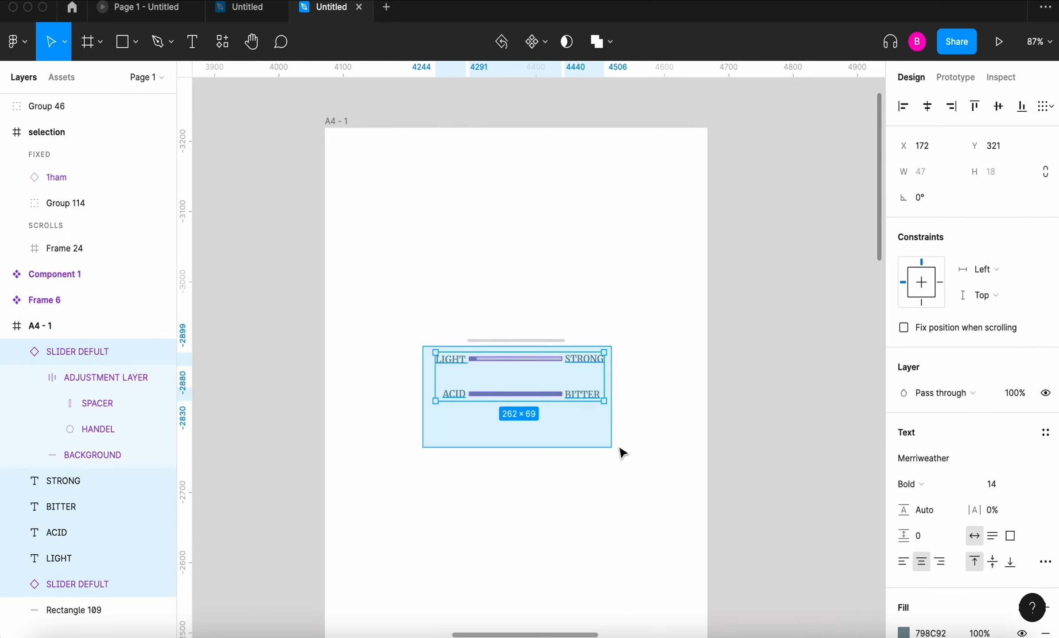
{"action": "left_click_drag", "start_coordinate": [555, 379], "coordinate": [856, 326]}
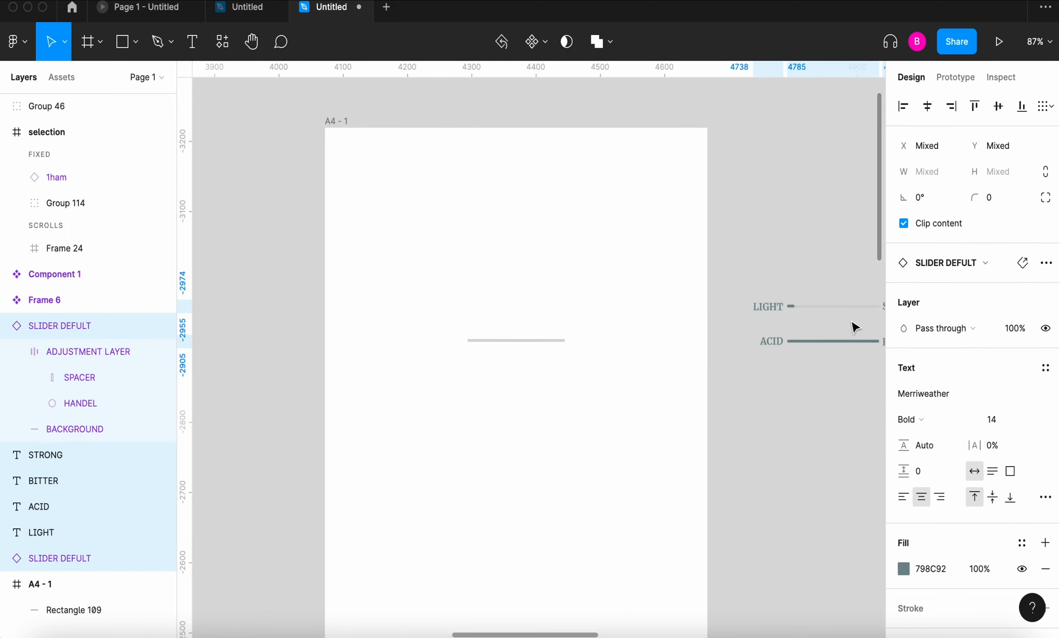
Round the grey bar's corners with a radius of 50.
{"action": "left_click", "coordinate": [500, 341]}
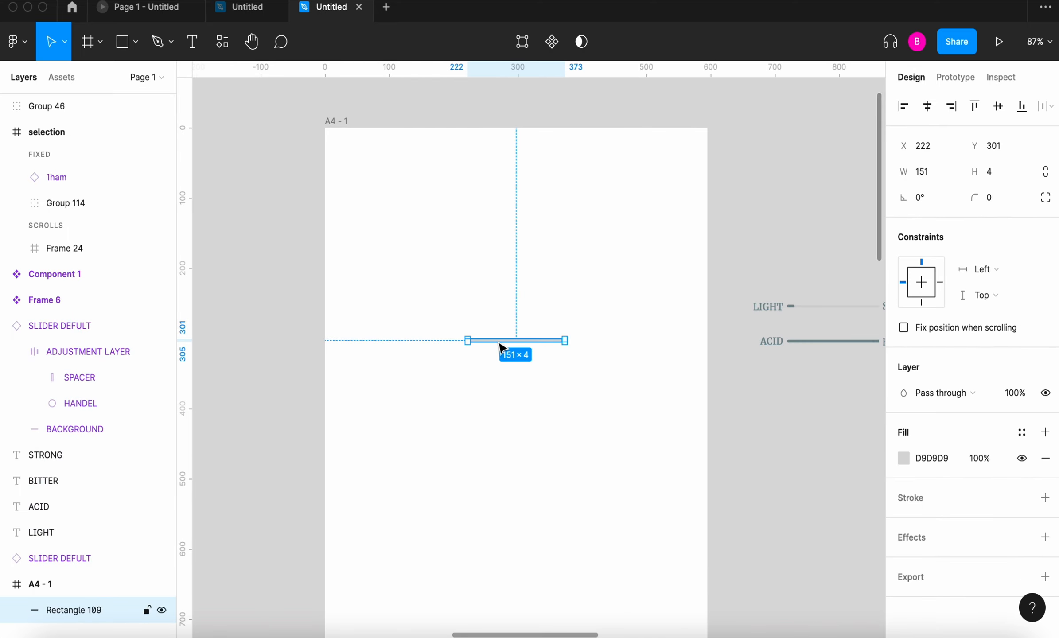
{"action": "scroll", "coordinate": [500, 344], "scroll_direction": "up", "scroll_amount": 5}
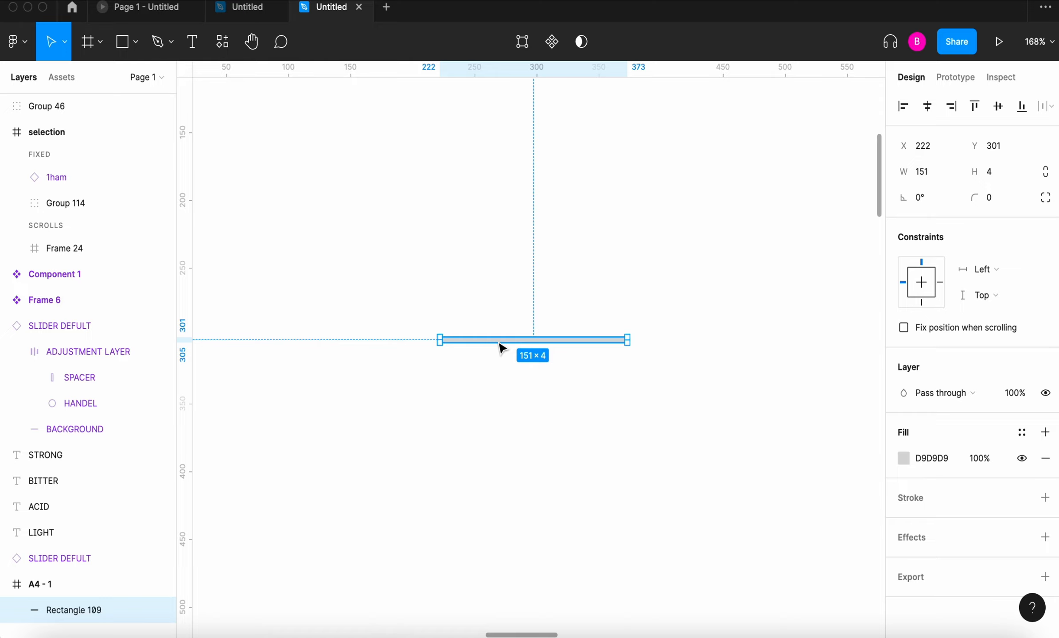
{"action": "key", "text": "super+v"}
{"action": "key", "text": "super+z"}
{"action": "left_click", "coordinate": [993, 201]}
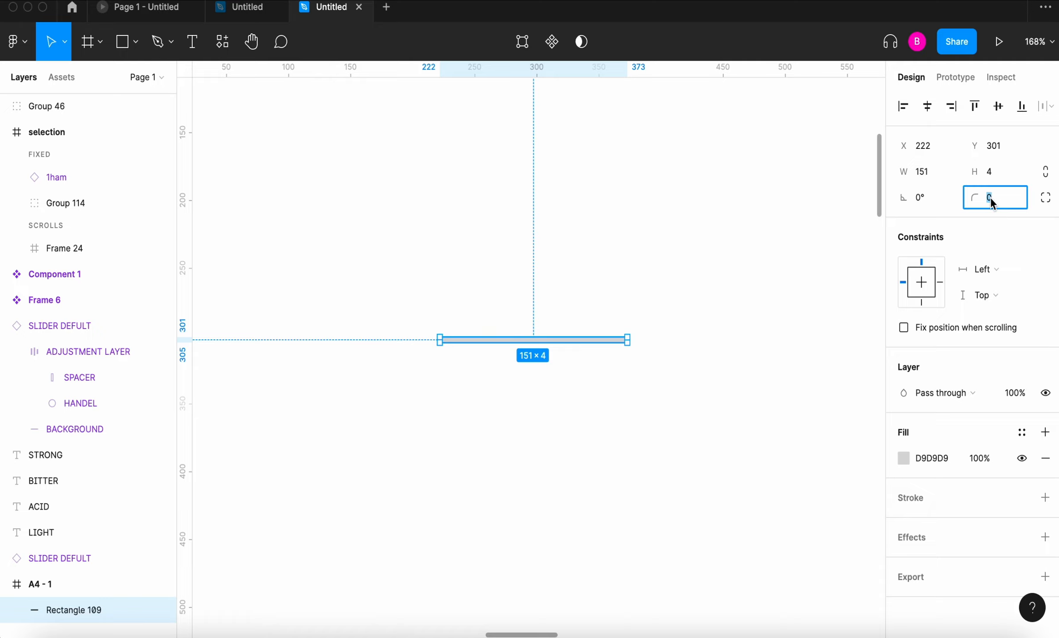
{"action": "key", "text": "BackSpace"}
{"action": "type", "text": "50"}
{"action": "key", "text": "Return"}
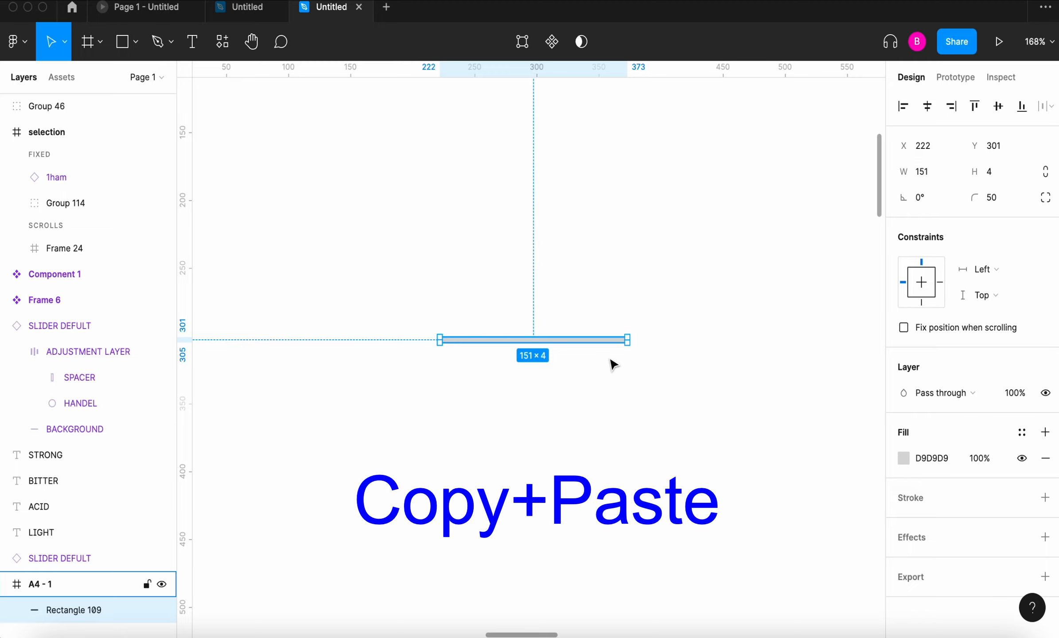
Duplicate the grey bar in place and shorten the copy from its right end to about 43 wide.
{"action": "key", "text": "super+c"}
{"action": "key", "text": "super+v"}
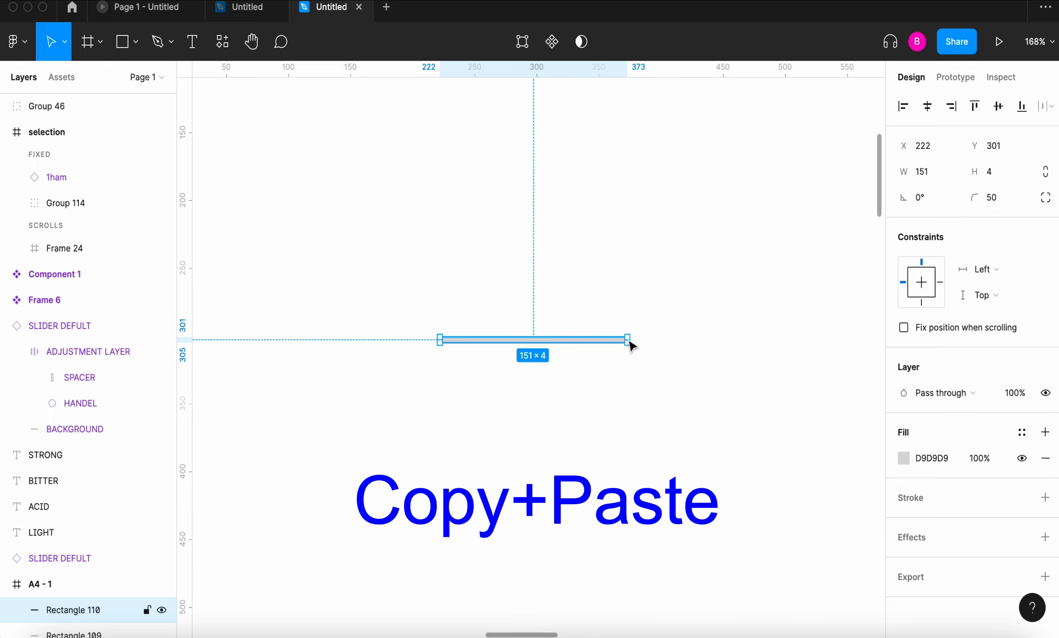
{"action": "left_click_drag", "start_coordinate": [629, 339], "coordinate": [493, 342]}
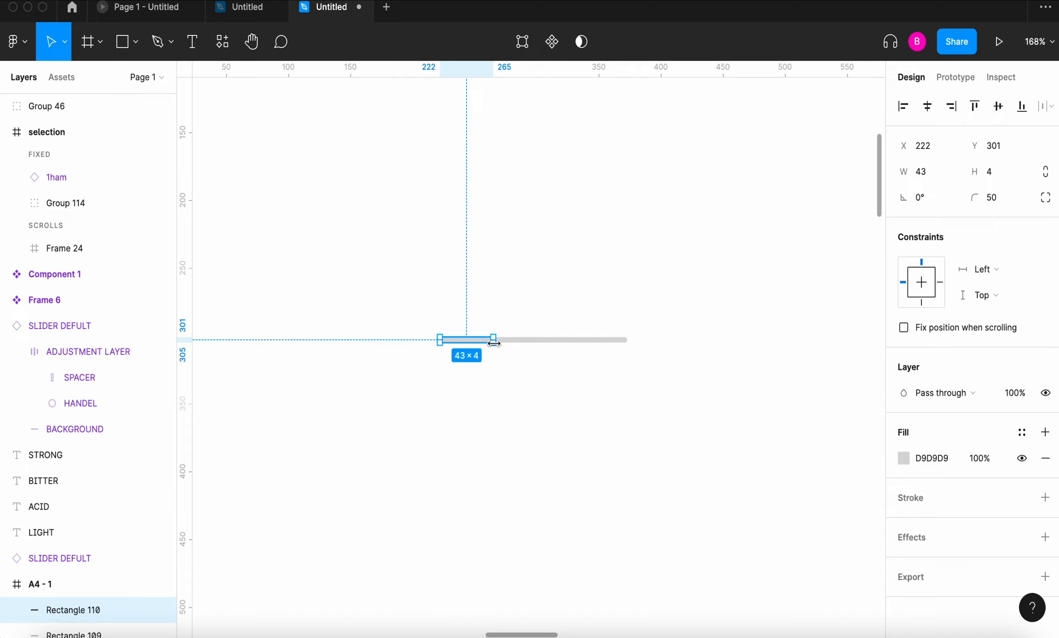
Fill the short bar with the slate colour 798C92 sampled from the ACID–BITTER slider.
{"action": "scroll", "coordinate": [494, 343], "scroll_direction": "down", "scroll_amount": 10}
{"action": "scroll", "coordinate": [494, 342], "scroll_direction": "up", "scroll_amount": 6}
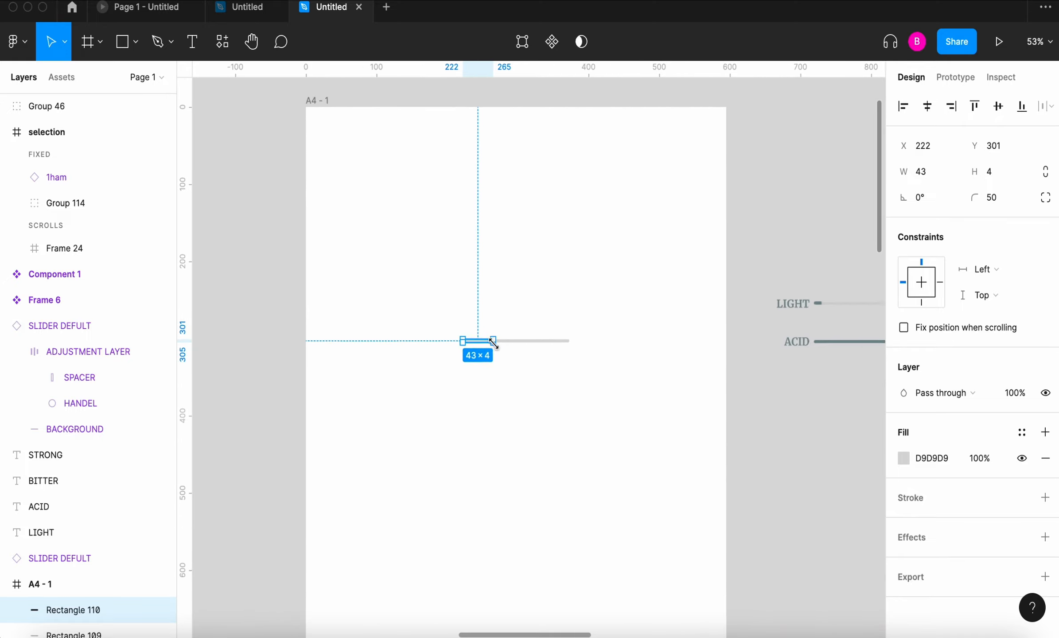
{"action": "scroll", "coordinate": [493, 342], "scroll_direction": "right", "scroll_amount": 3}
{"action": "scroll", "coordinate": [496, 345], "scroll_direction": "down", "scroll_amount": 2}
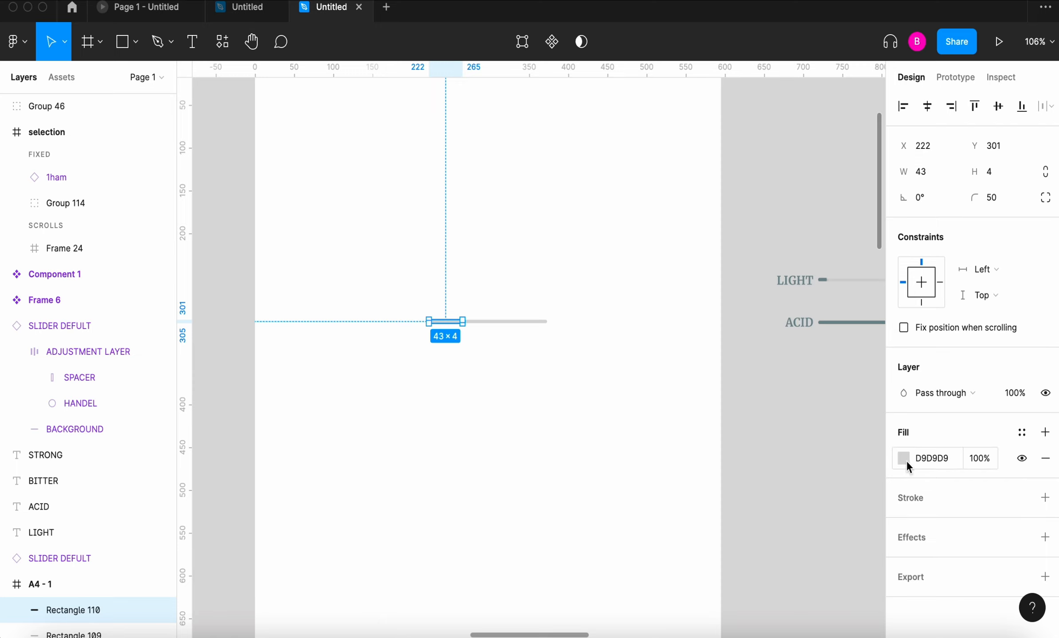
{"action": "left_click", "coordinate": [904, 461]}
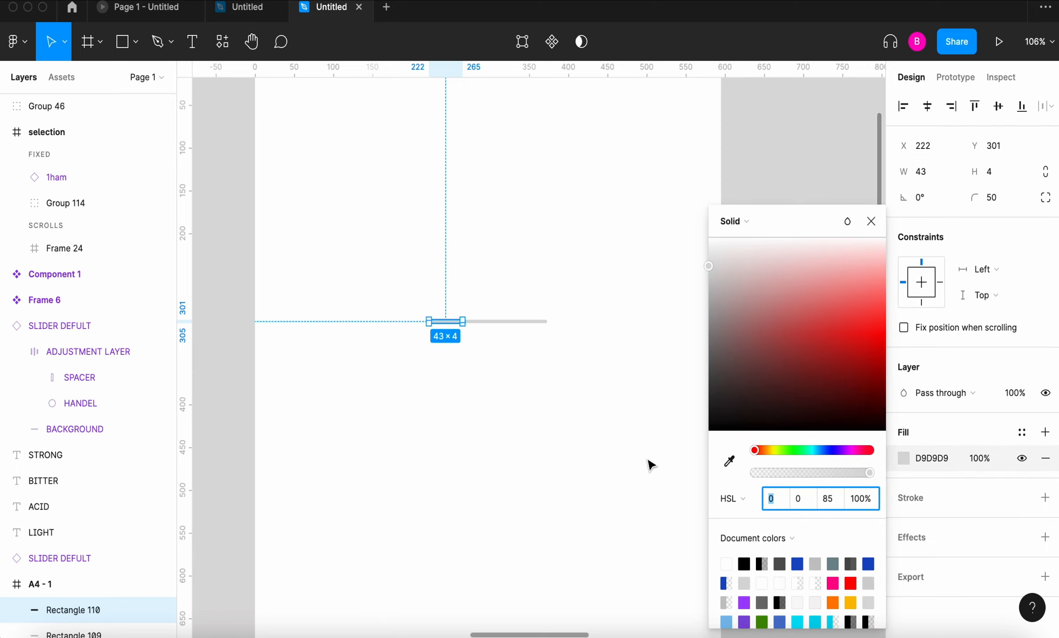
{"action": "scroll", "coordinate": [649, 464], "scroll_direction": "right", "scroll_amount": 6}
{"action": "scroll", "coordinate": [649, 464], "scroll_direction": "left", "scroll_amount": 2}
{"action": "scroll", "coordinate": [649, 464], "scroll_direction": "down", "scroll_amount": 1}
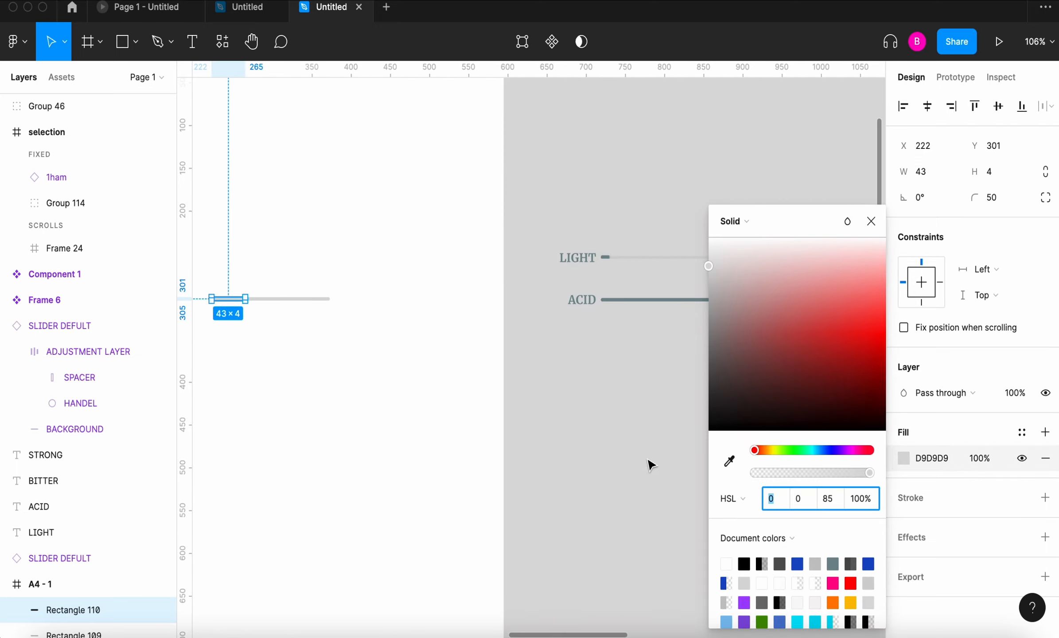
{"action": "left_click", "coordinate": [730, 462]}
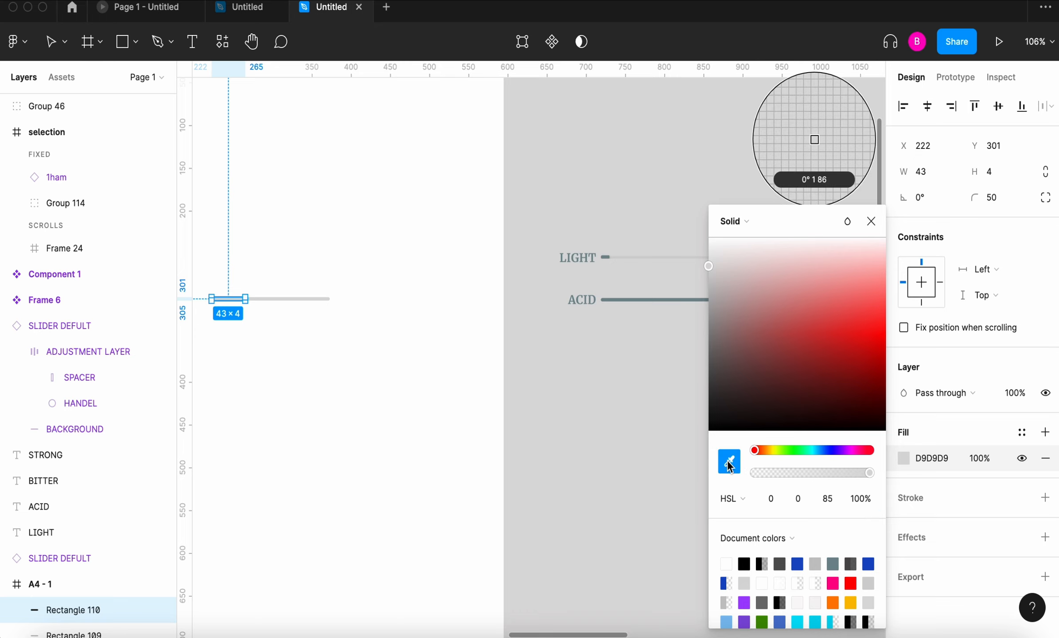
{"action": "left_click", "coordinate": [638, 294]}
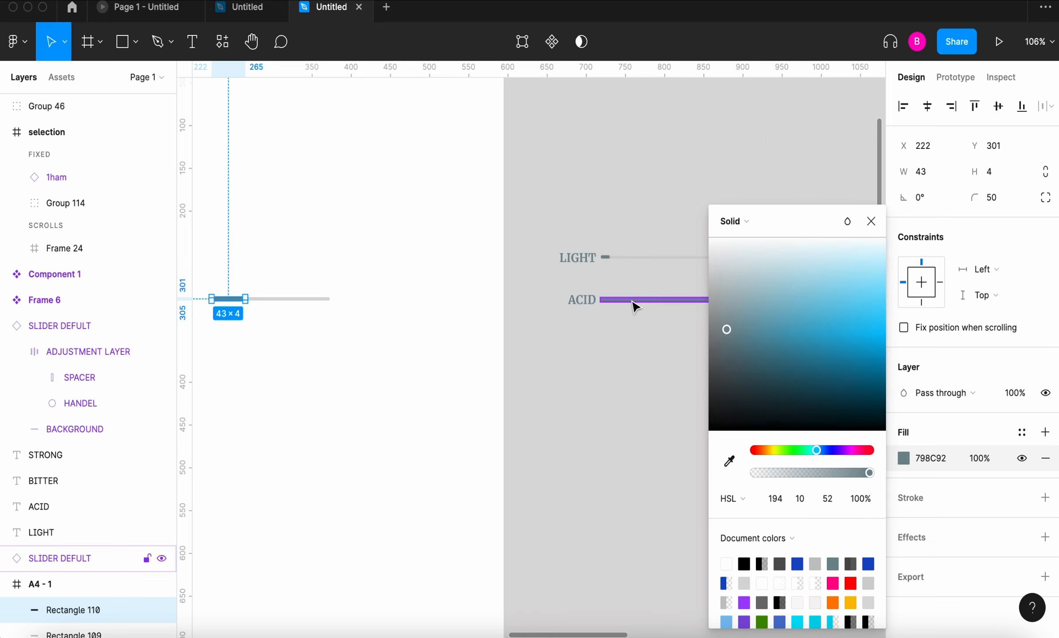
{"action": "left_click", "coordinate": [871, 222]}
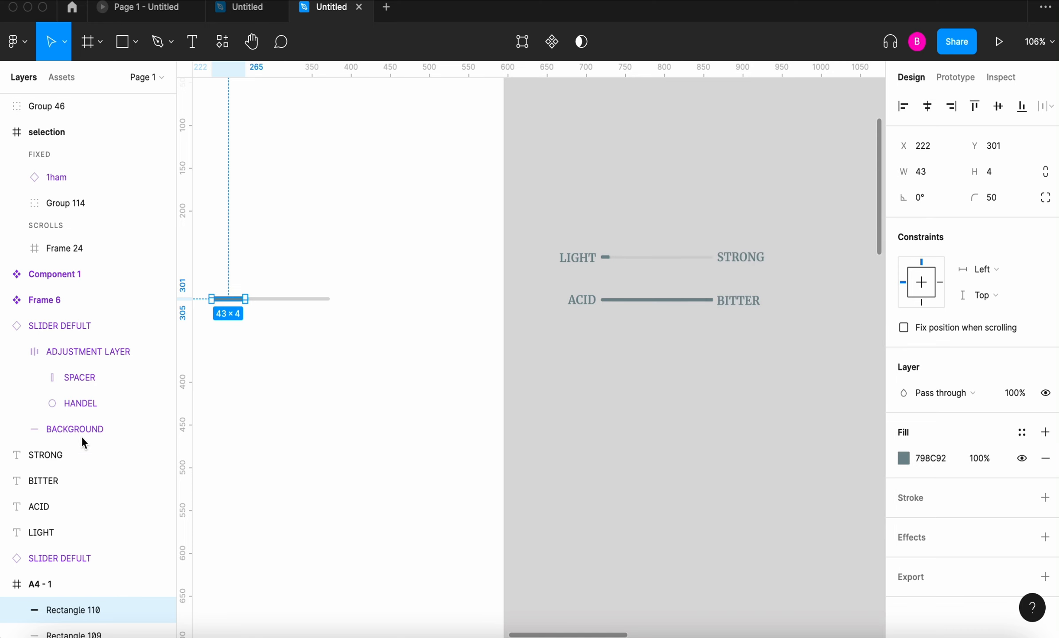
Widen the slate bar to about 83 and set its height to 6.
{"action": "scroll", "coordinate": [277, 407], "scroll_direction": "up", "scroll_amount": 5}
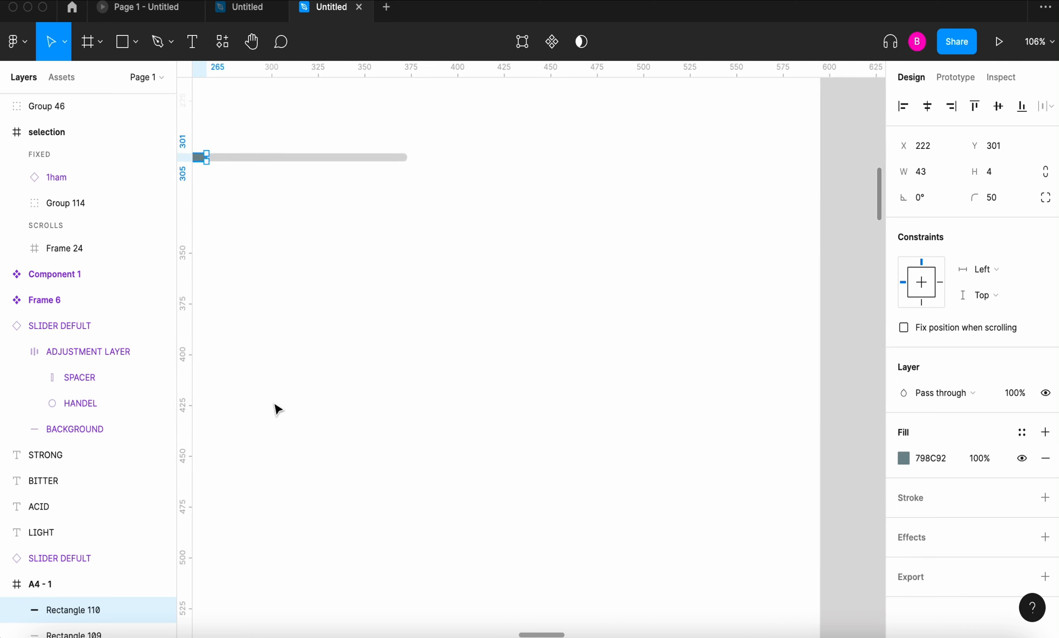
{"action": "scroll", "coordinate": [275, 410], "scroll_direction": "up", "scroll_amount": 5}
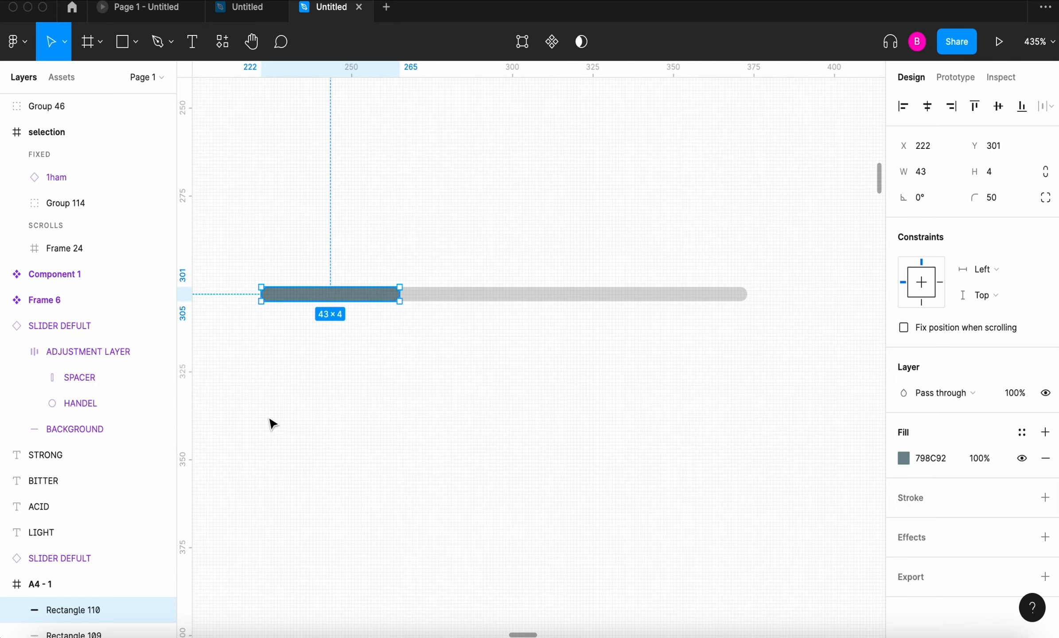
{"action": "scroll", "coordinate": [272, 423], "scroll_direction": "down", "scroll_amount": 4}
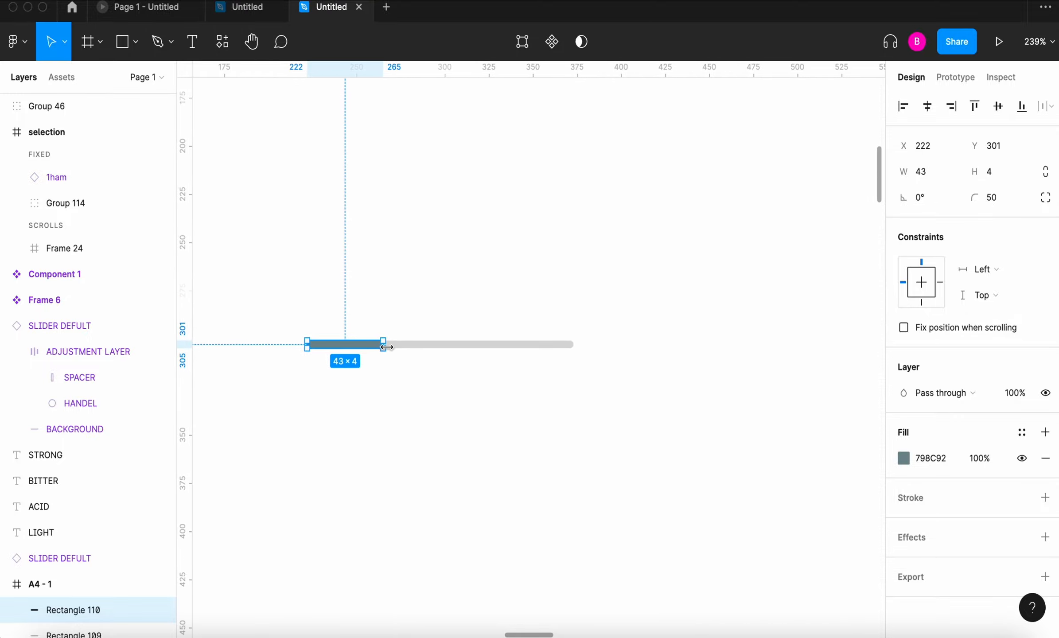
{"action": "left_click_drag", "start_coordinate": [386, 347], "coordinate": [453, 345]}
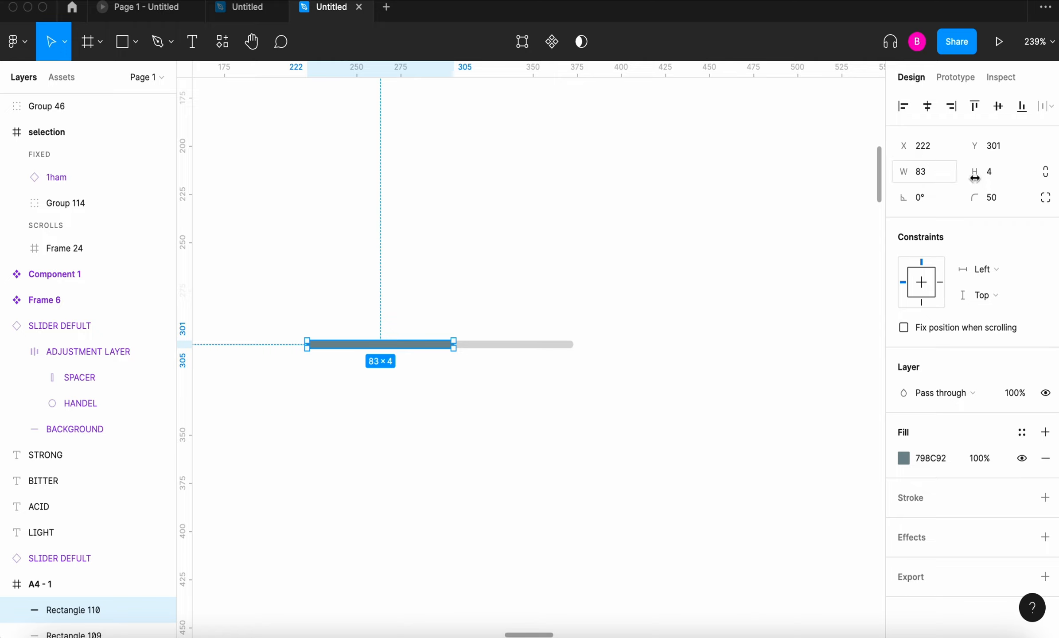
{"action": "left_click", "coordinate": [990, 174]}
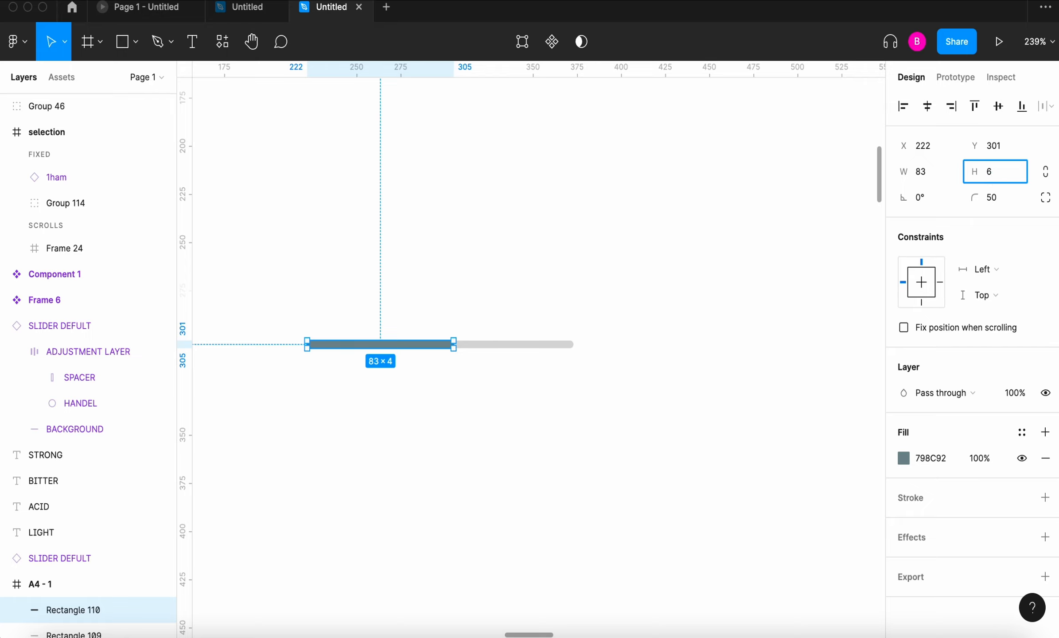
{"action": "key", "text": "Return"}
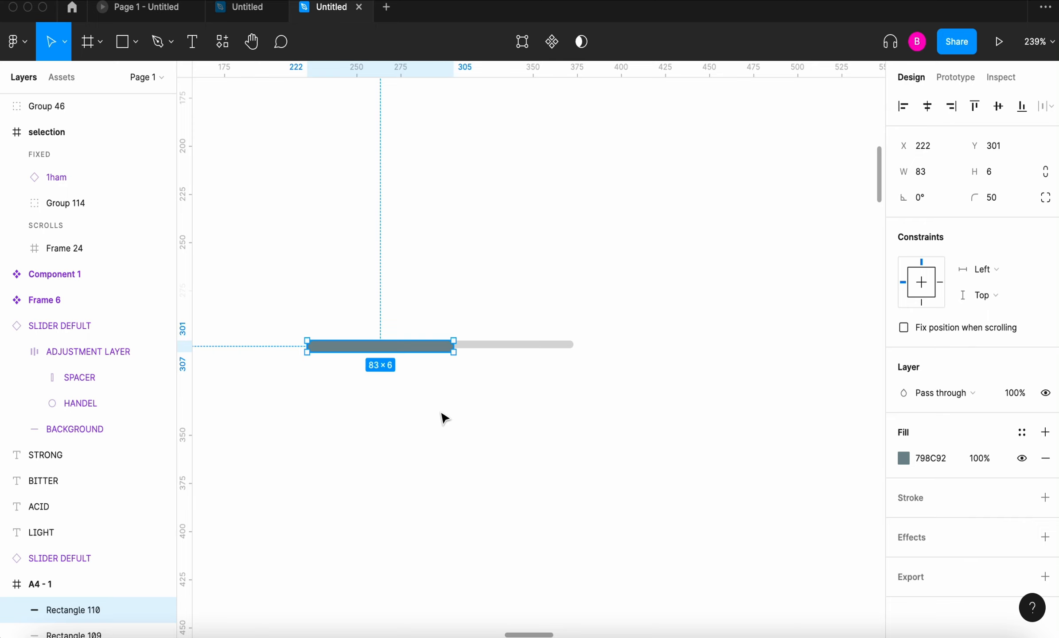
{"action": "scroll", "coordinate": [443, 418], "scroll_direction": "up", "scroll_amount": 5}
{"action": "scroll", "coordinate": [441, 414], "scroll_direction": "left", "scroll_amount": 3}
{"action": "scroll", "coordinate": [442, 414], "scroll_direction": "up", "scroll_amount": 1}
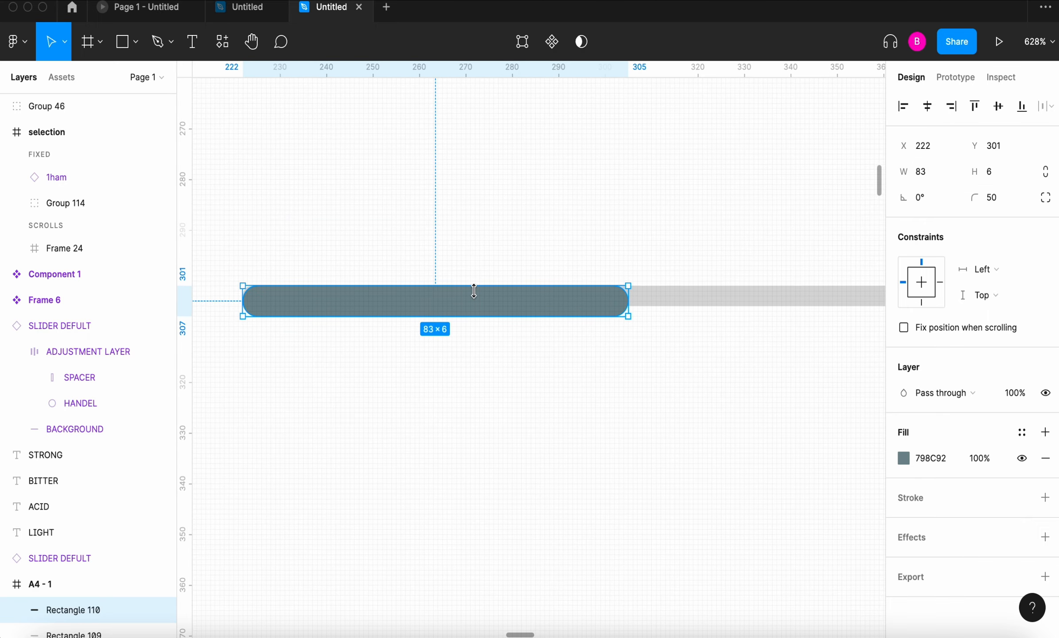
Move the slate bar up to Y 300 so it centres on the grey track, and shorten it to 80 wide.
{"action": "left_click_drag", "start_coordinate": [479, 307], "coordinate": [478, 305]}
{"action": "scroll", "coordinate": [519, 357], "scroll_direction": "down", "scroll_amount": 1}
{"action": "scroll", "coordinate": [518, 358], "scroll_direction": "down", "scroll_amount": 3}
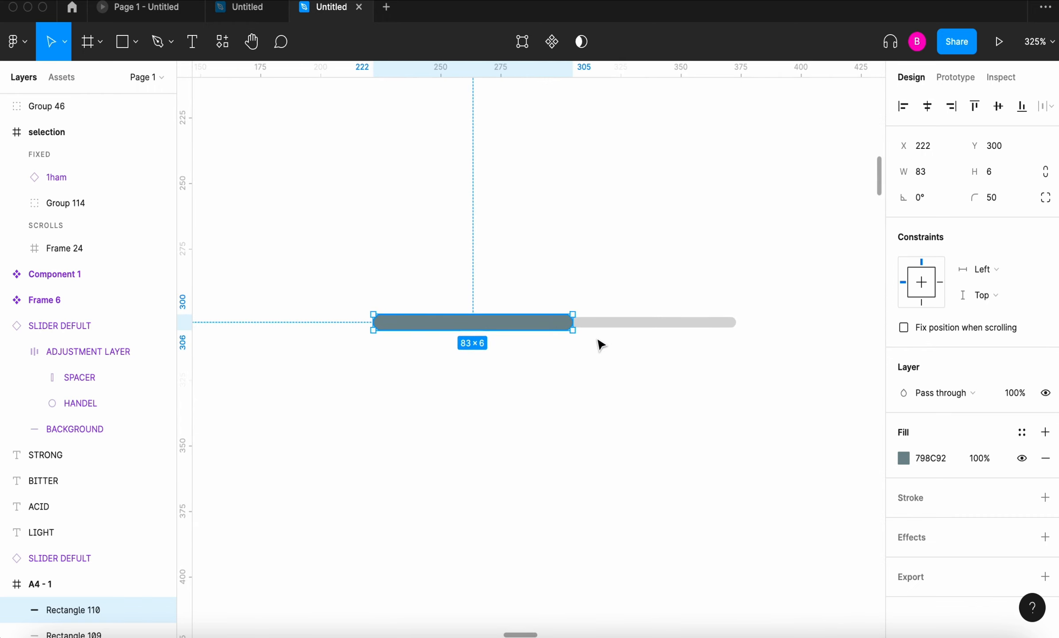
{"action": "left_click", "coordinate": [598, 379]}
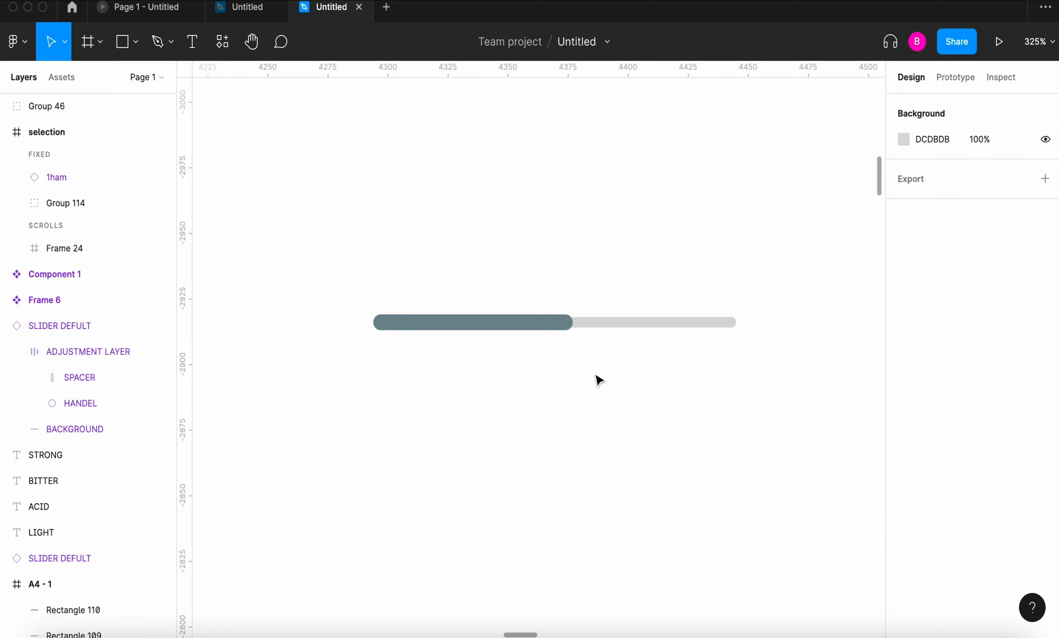
{"action": "left_click", "coordinate": [562, 328]}
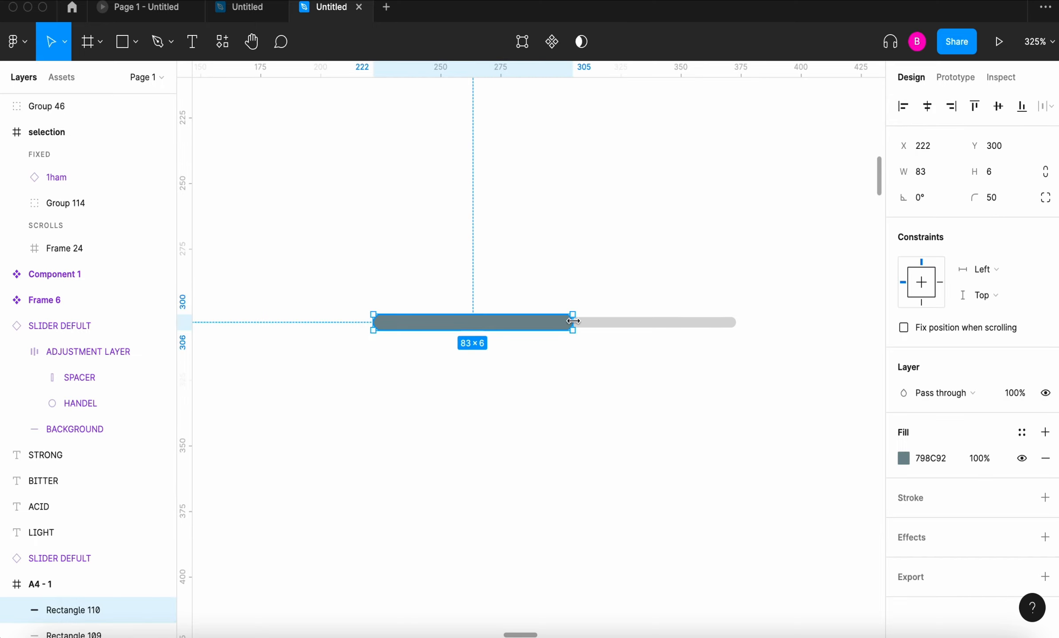
{"action": "left_click_drag", "start_coordinate": [573, 321], "coordinate": [565, 320]}
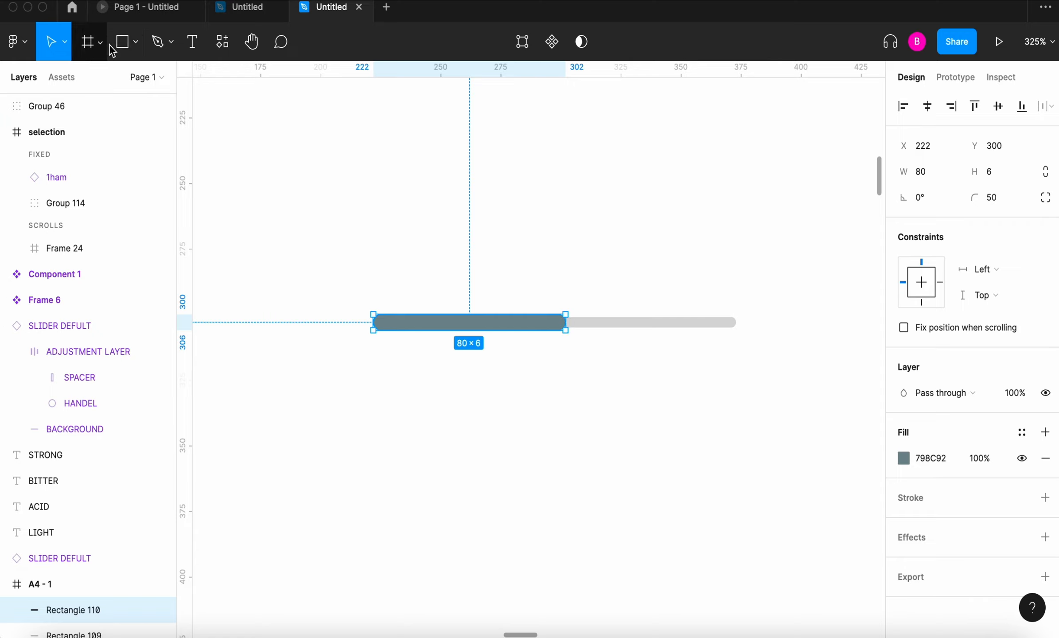
Draw a circle about 13 × 12 over the right end of the slate bar as the slider handle.
{"action": "left_click", "coordinate": [137, 44]}
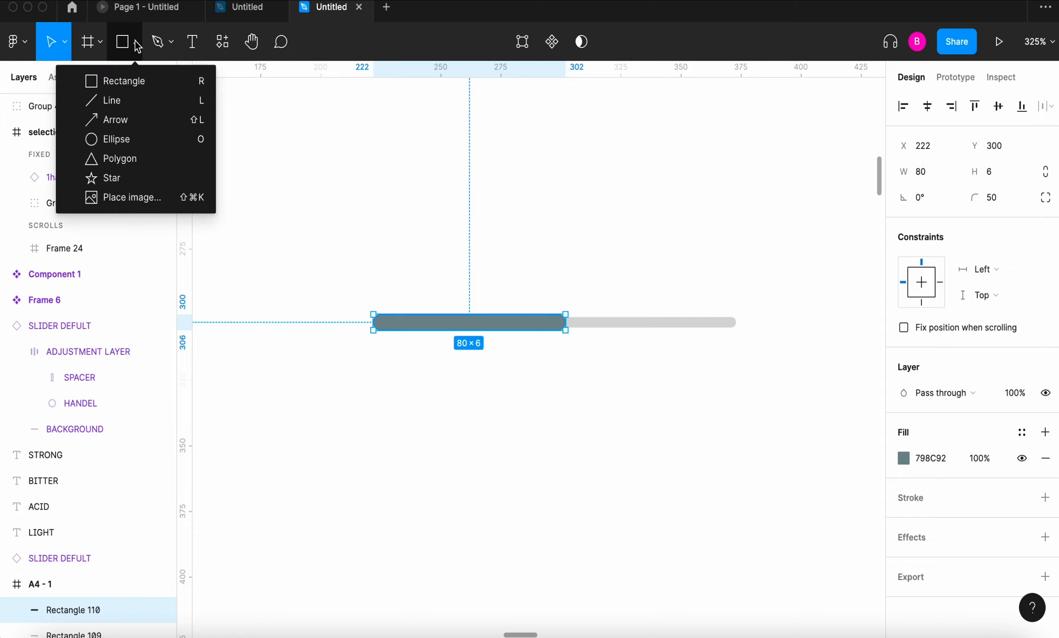
{"action": "left_click", "coordinate": [142, 139]}
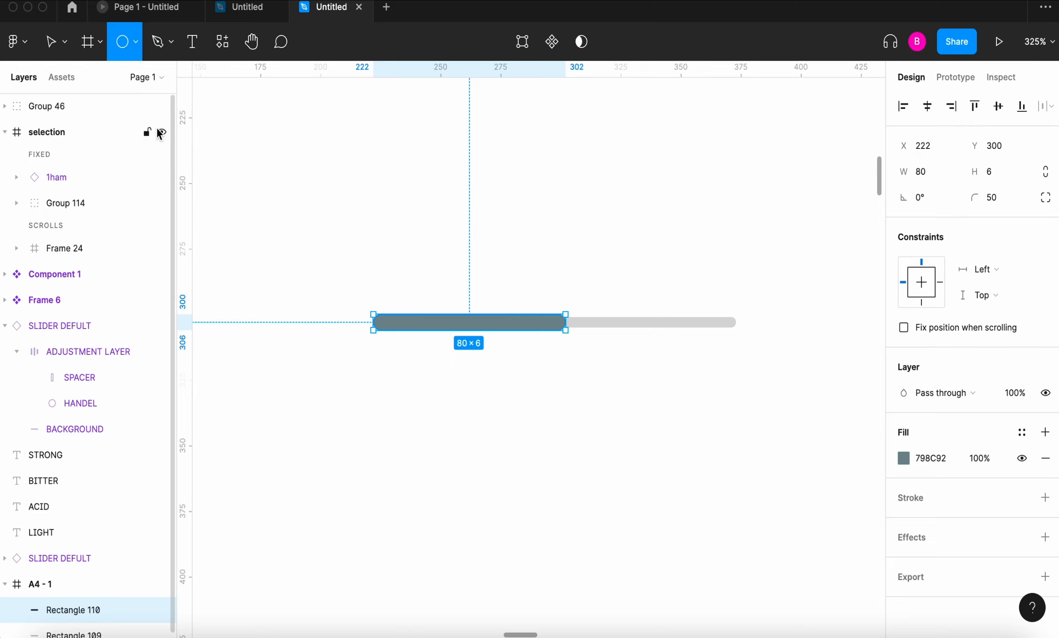
{"action": "mouse_move", "coordinate": [556, 304]}
{"action": "left_mouse_down"}
{"action": "mouse_move", "coordinate": [566, 333]}
{"action": "mouse_move", "coordinate": [587, 336]}
{"action": "left_mouse_up"}
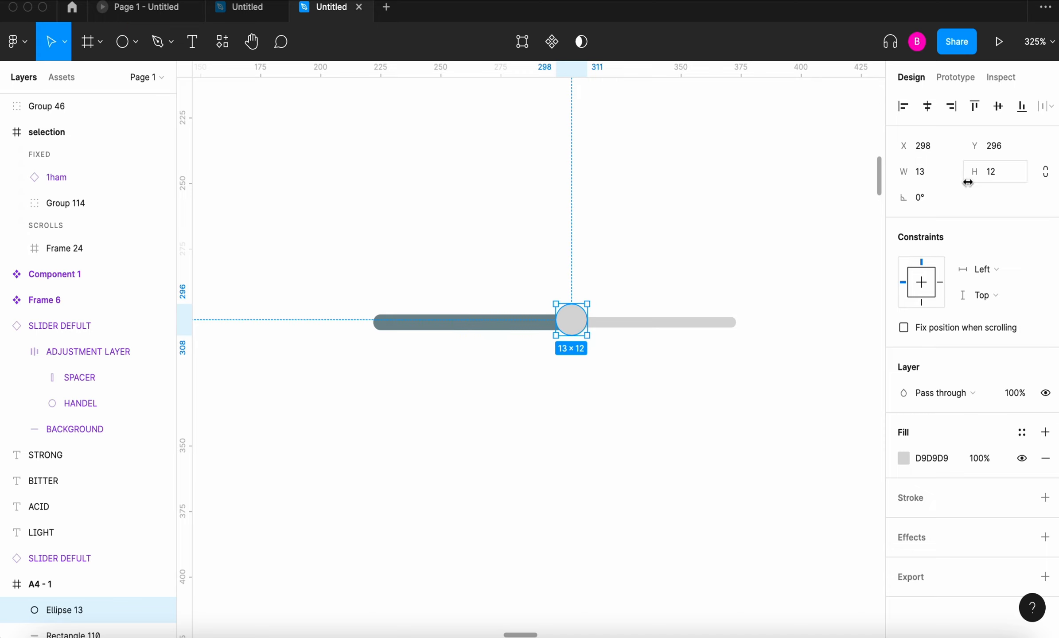
Set the circle's width and height to 15 and move it up to Y 294, over the bar.
{"action": "left_click", "coordinate": [924, 172]}
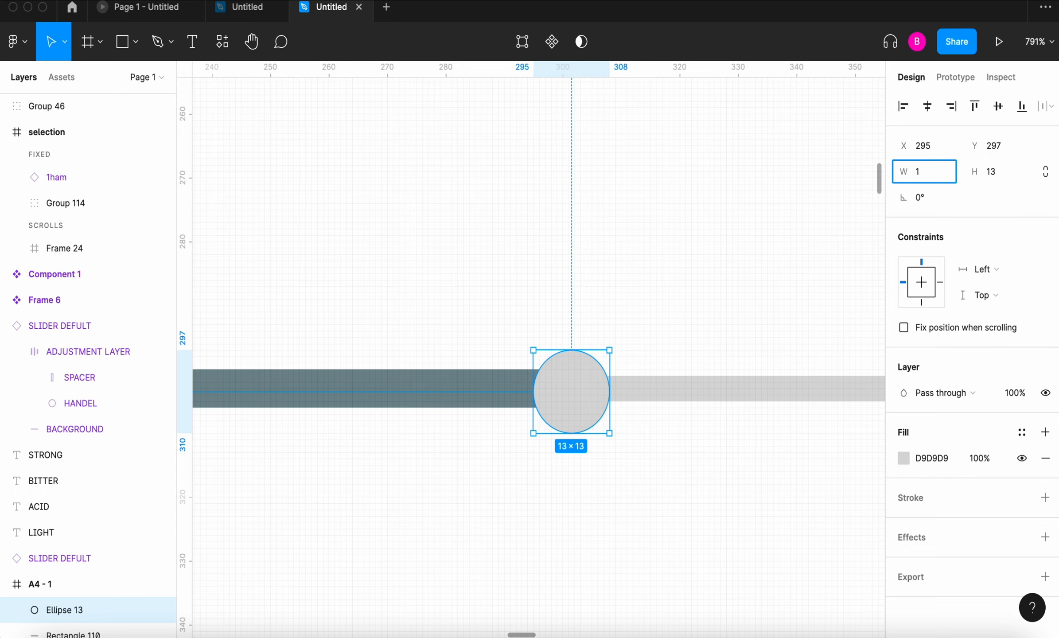
{"action": "left_click", "coordinate": [996, 176]}
{"action": "type", "text": "15"}
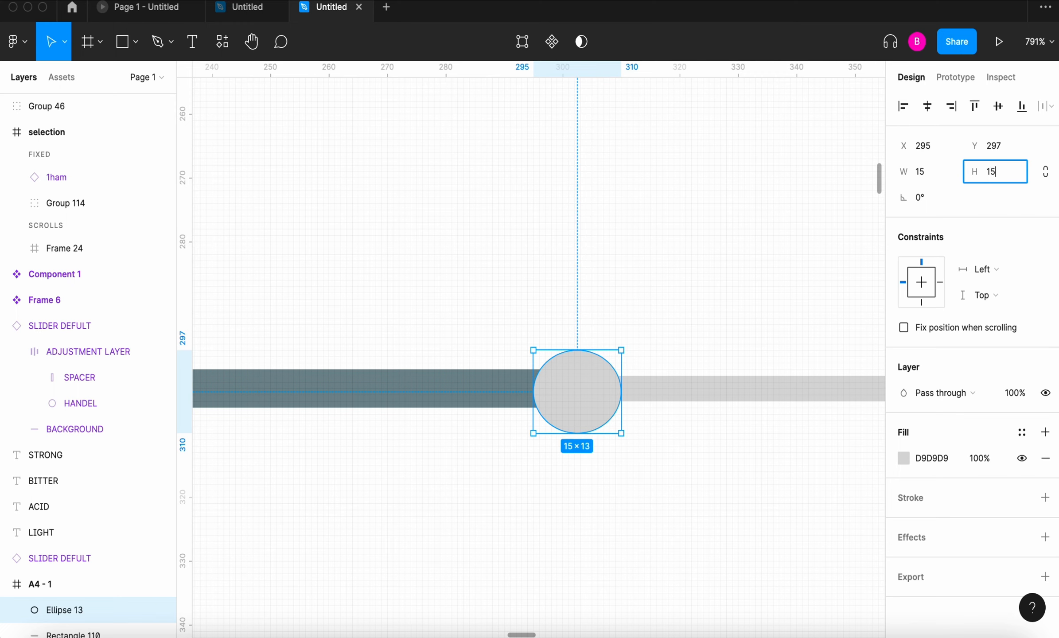
{"action": "left_click", "coordinate": [774, 271]}
{"action": "left_click", "coordinate": [595, 391]}
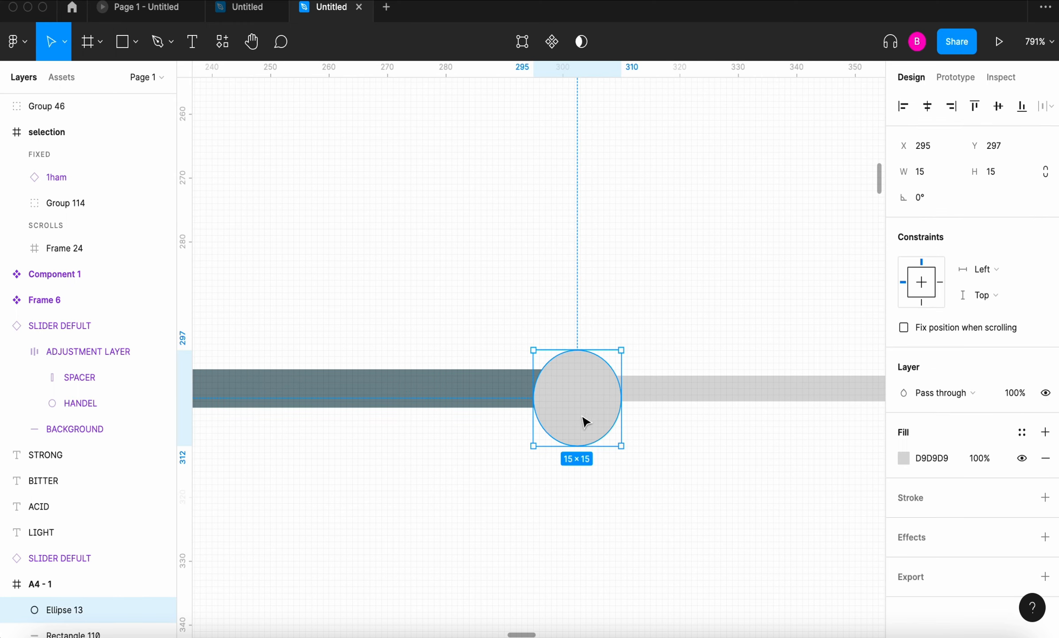
{"action": "left_click_drag", "start_coordinate": [586, 421], "coordinate": [587, 381]}
Fill the circle with the slate colour 798C92 sampled from the bar.
{"action": "left_click", "coordinate": [903, 458]}
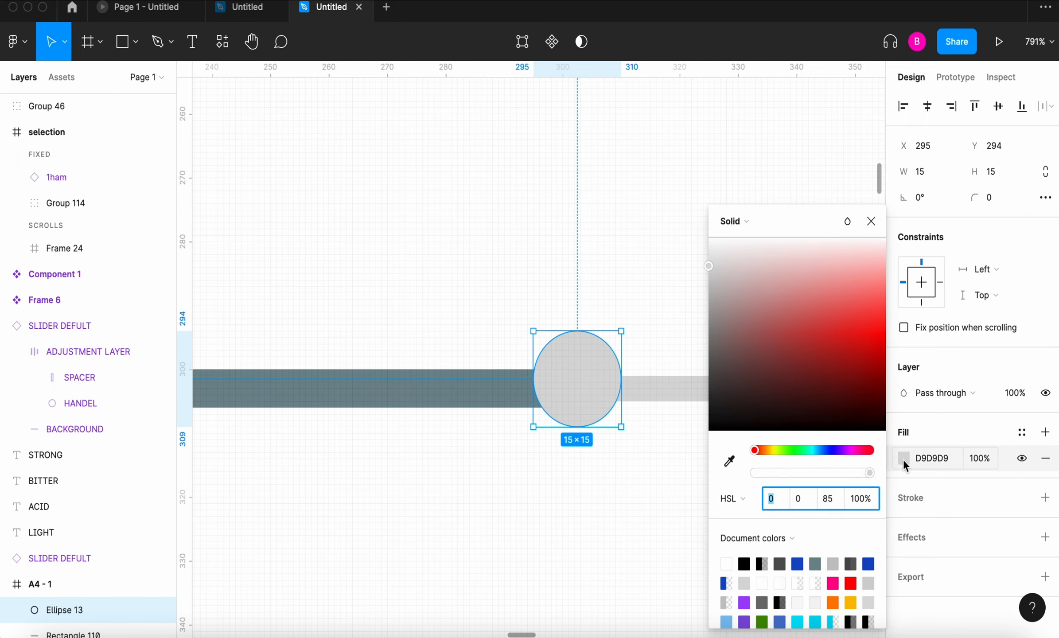
{"action": "left_click", "coordinate": [729, 460]}
{"action": "left_click", "coordinate": [497, 381]}
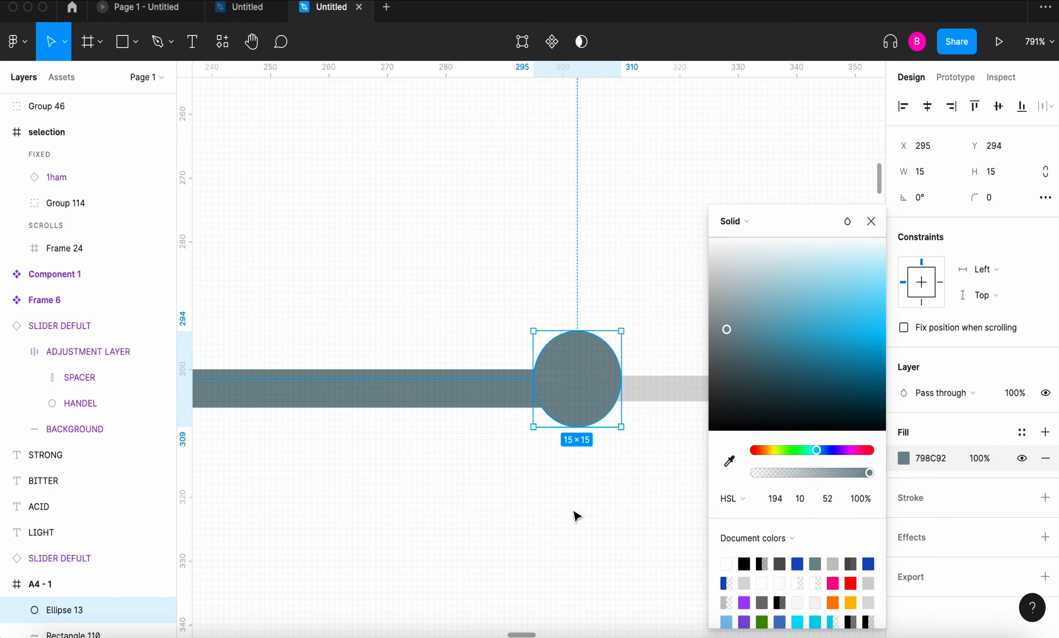
{"action": "left_click", "coordinate": [578, 516]}
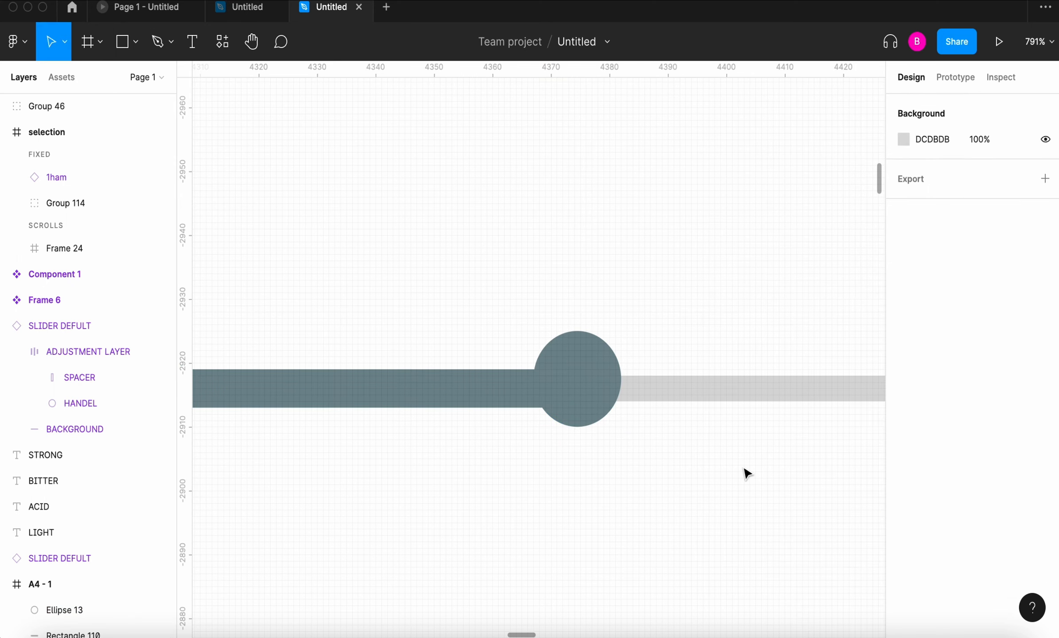
Group the track, slate bar and circle, and wrap the group in a frame.
{"action": "scroll", "coordinate": [744, 473], "scroll_direction": "down", "scroll_amount": 5}
{"action": "scroll", "coordinate": [746, 473], "scroll_direction": "right", "scroll_amount": 3}
{"action": "scroll", "coordinate": [746, 473], "scroll_direction": "down", "scroll_amount": 2}
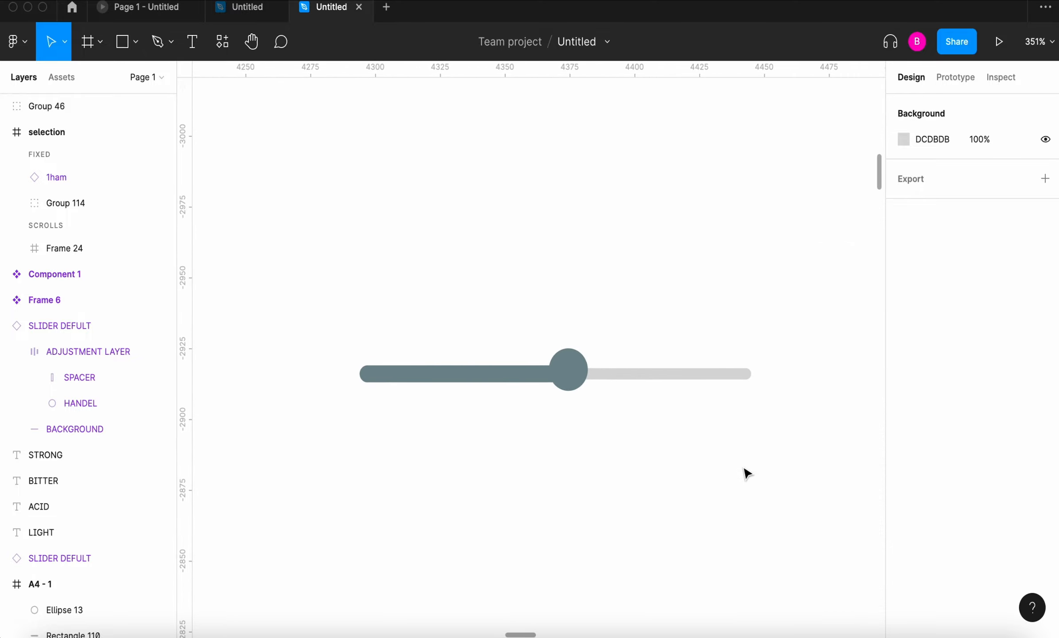
{"action": "left_click_drag", "start_coordinate": [332, 336], "coordinate": [776, 409]}
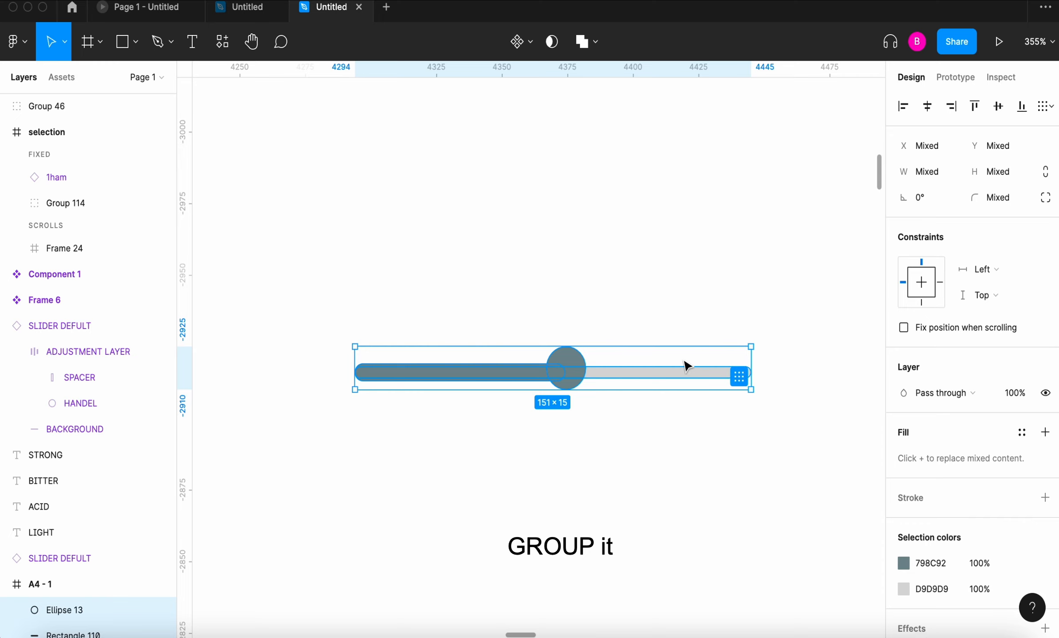
{"action": "key", "text": "super+g"}
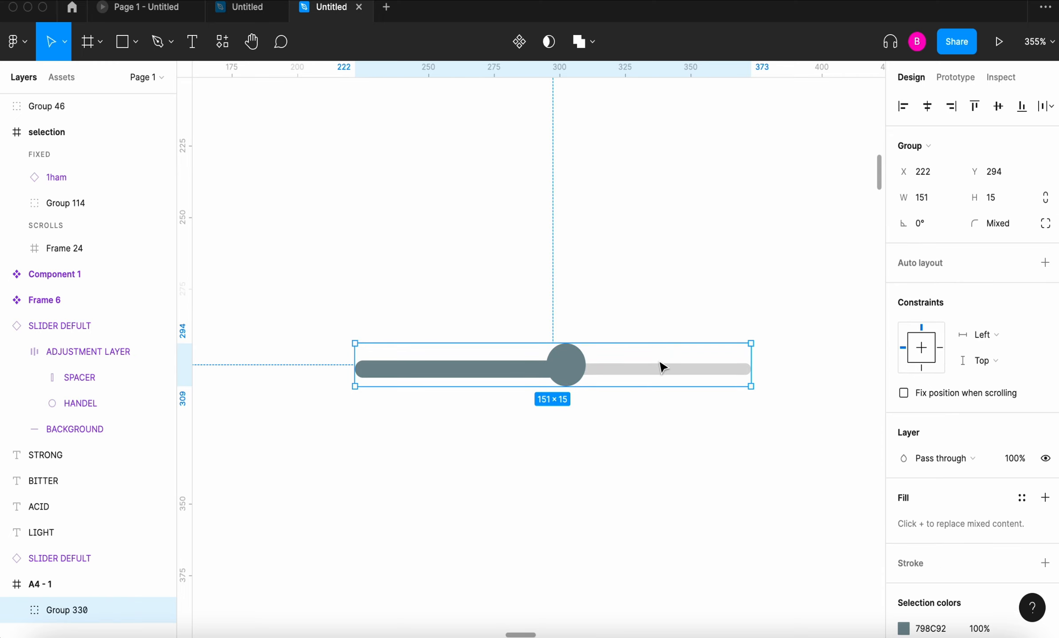
{"action": "right_click", "coordinate": [660, 364]}
{"action": "left_click", "coordinate": [674, 345]}
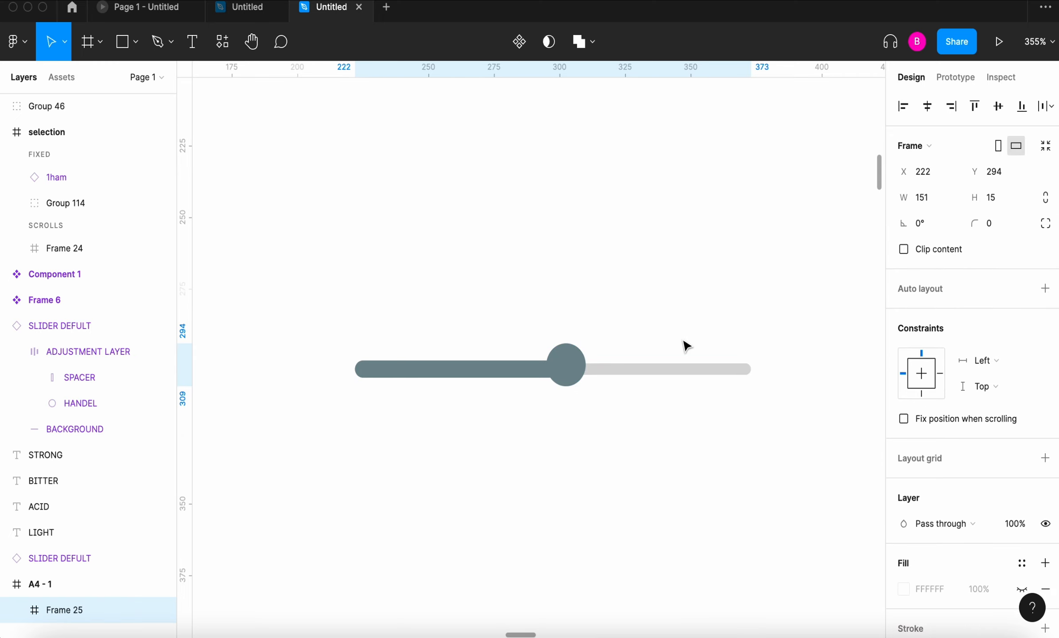
Turn the slider frame into a component with a variant property and add a second variant.
{"action": "scroll", "coordinate": [502, 331], "scroll_direction": "down", "scroll_amount": 2}
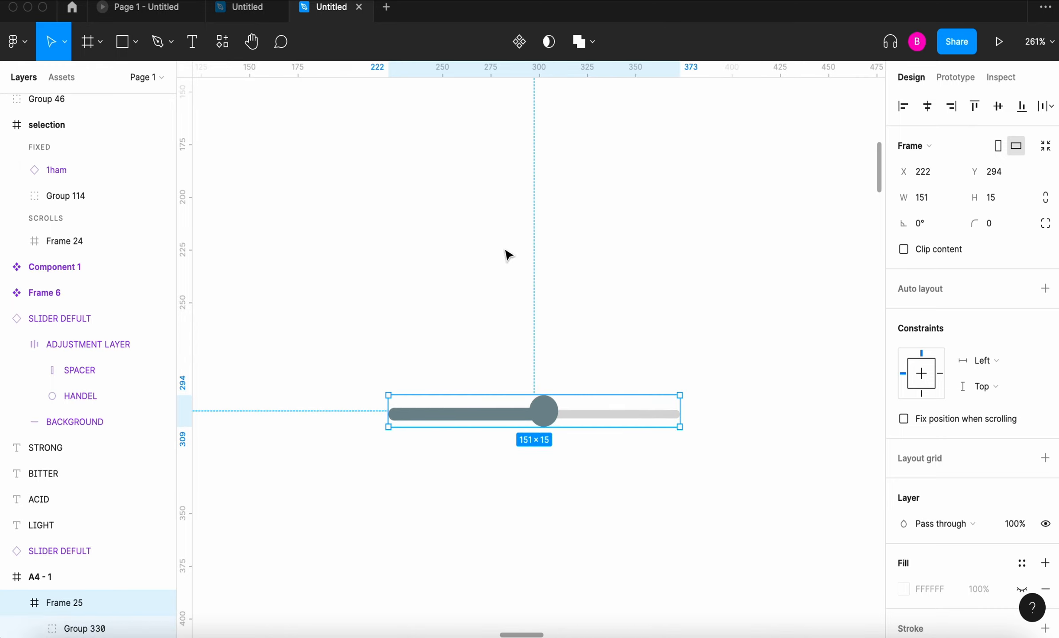
{"action": "left_click", "coordinate": [520, 40]}
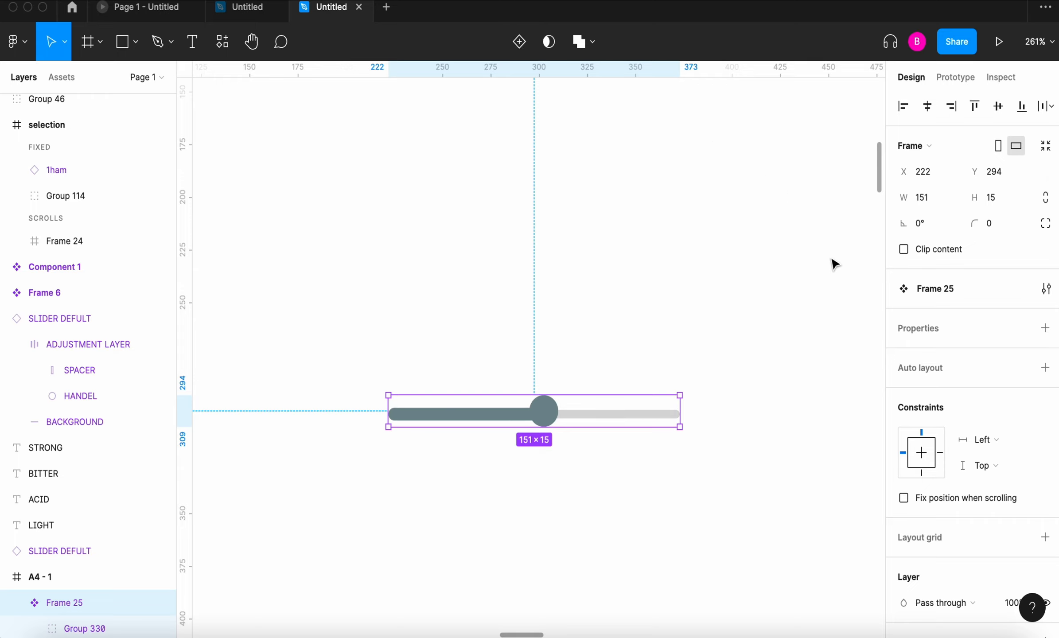
{"action": "left_click", "coordinate": [1045, 329]}
{"action": "left_click", "coordinate": [979, 382]}
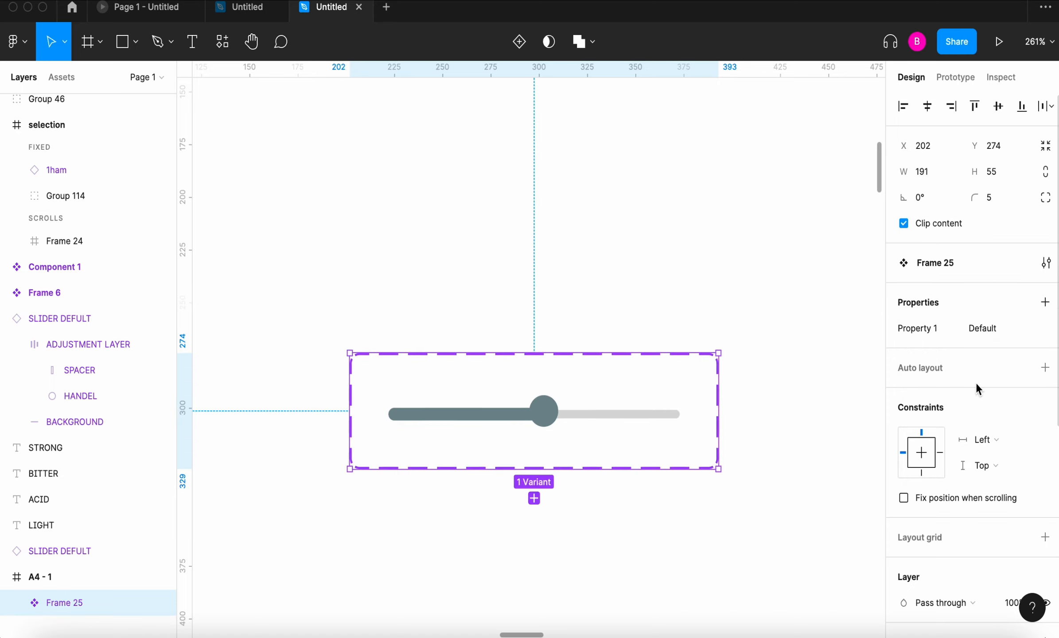
{"action": "left_click", "coordinate": [534, 499]}
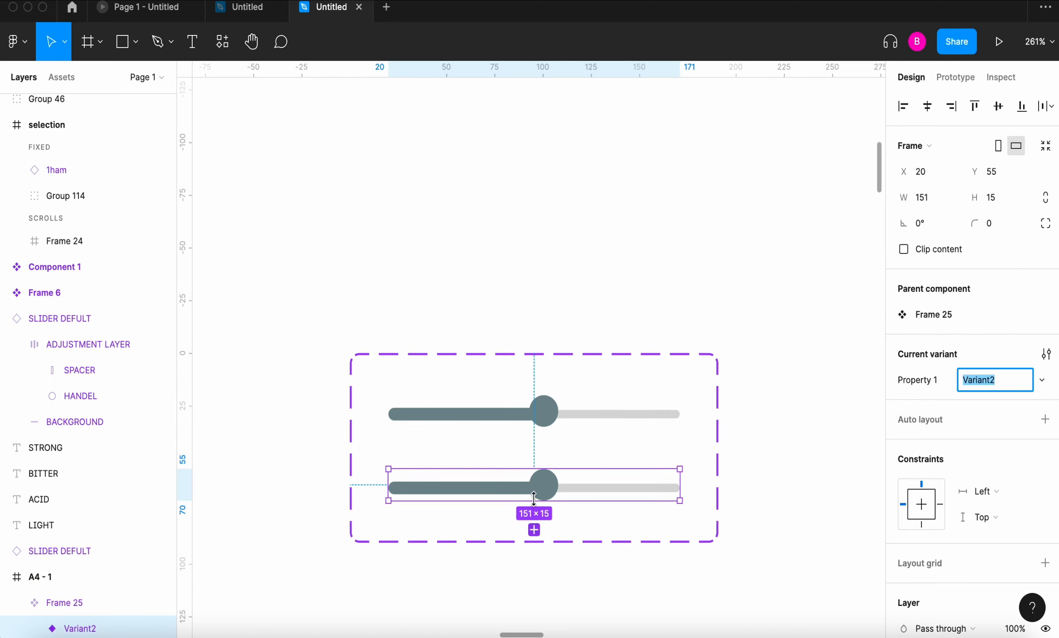
In the default variant, shrink the slate bar to the track's left end and move the circle there, to X -2.
{"action": "left_click", "coordinate": [516, 415]}
{"action": "double_click", "coordinate": [517, 415]}
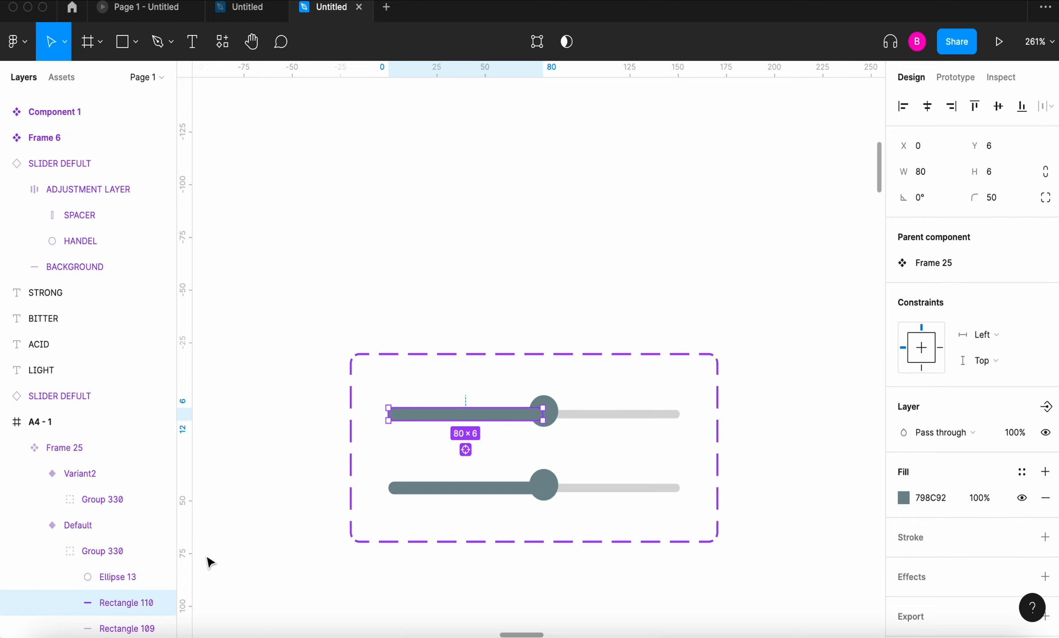
{"action": "left_click_drag", "start_coordinate": [544, 415], "coordinate": [394, 415]}
{"action": "left_click", "coordinate": [548, 418]}
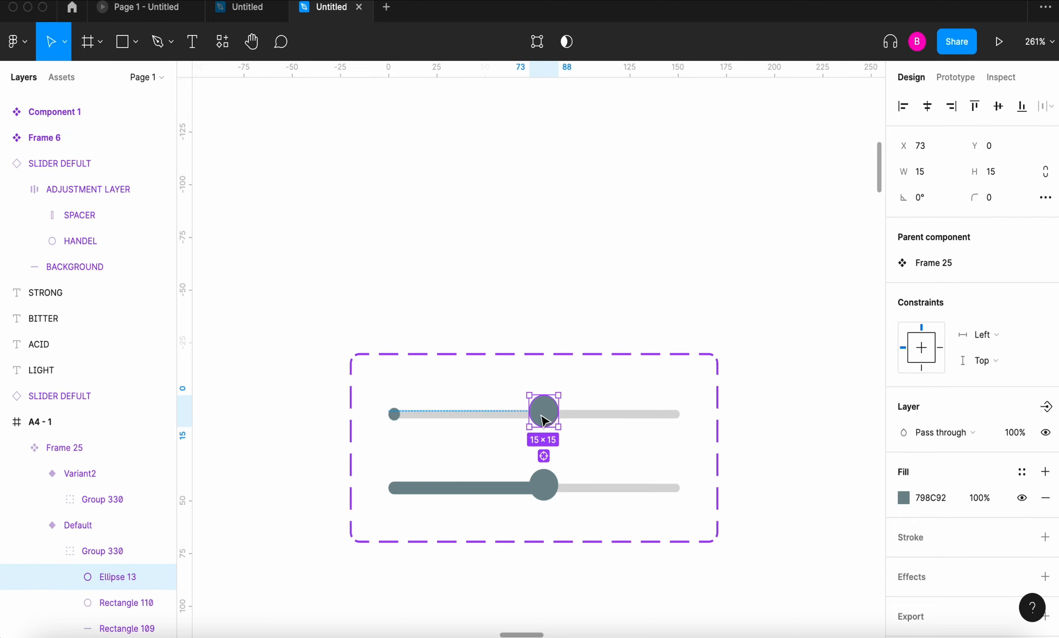
{"action": "left_click_drag", "start_coordinate": [548, 418], "coordinate": [400, 421]}
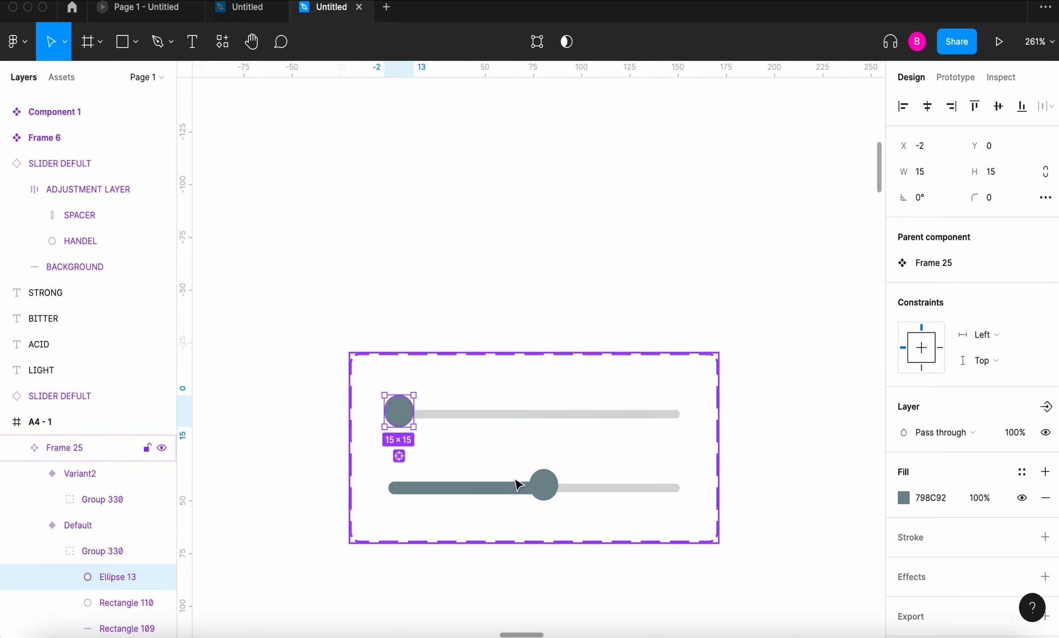
In the second variant, move the circle to the track's right end and extend the slate bar to 151 wide.
{"action": "left_click", "coordinate": [538, 484]}
{"action": "double_click", "coordinate": [542, 487]}
{"action": "double_click", "coordinate": [544, 492]}
{"action": "left_click_drag", "start_coordinate": [544, 493], "coordinate": [670, 493]}
{"action": "left_click", "coordinate": [533, 488]}
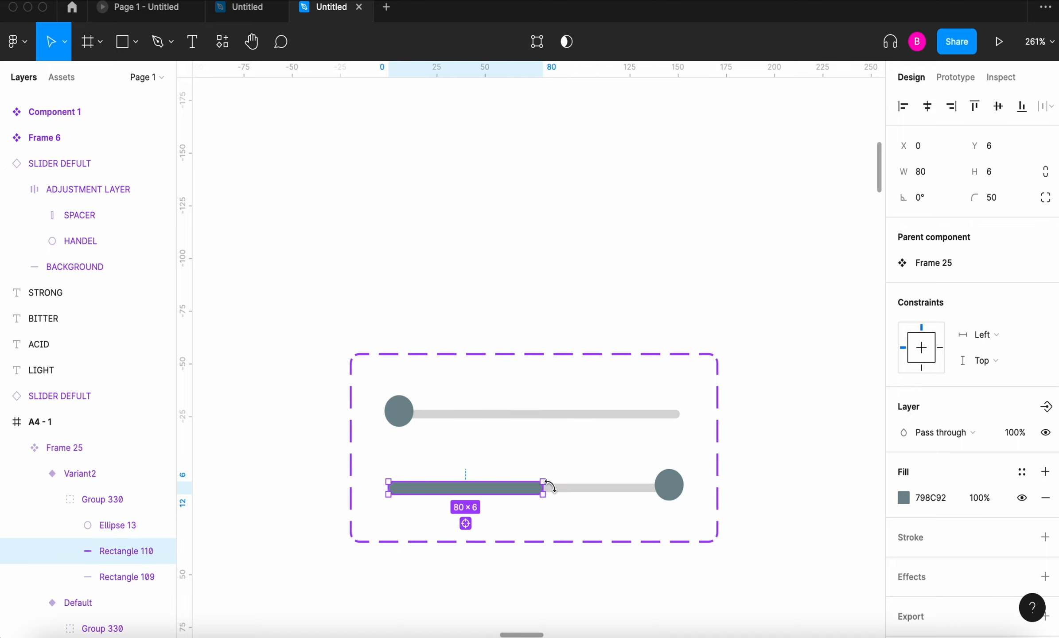
{"action": "left_click_drag", "start_coordinate": [542, 487], "coordinate": [684, 489]}
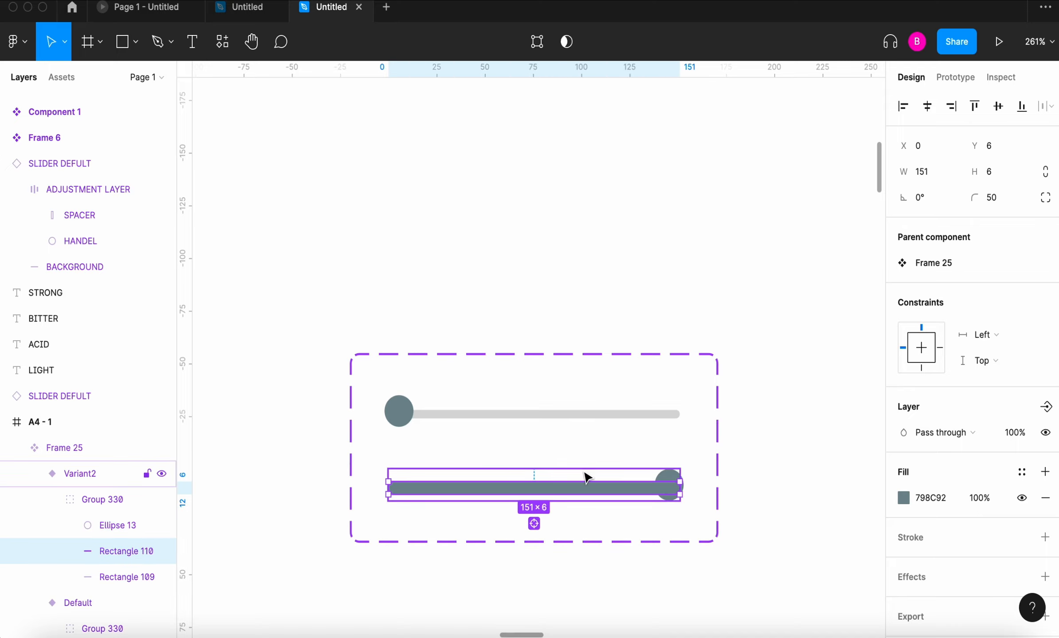
Nudge the circles in both variants down to Y 1.
{"action": "left_click", "coordinate": [605, 450]}
{"action": "left_click", "coordinate": [670, 487]}
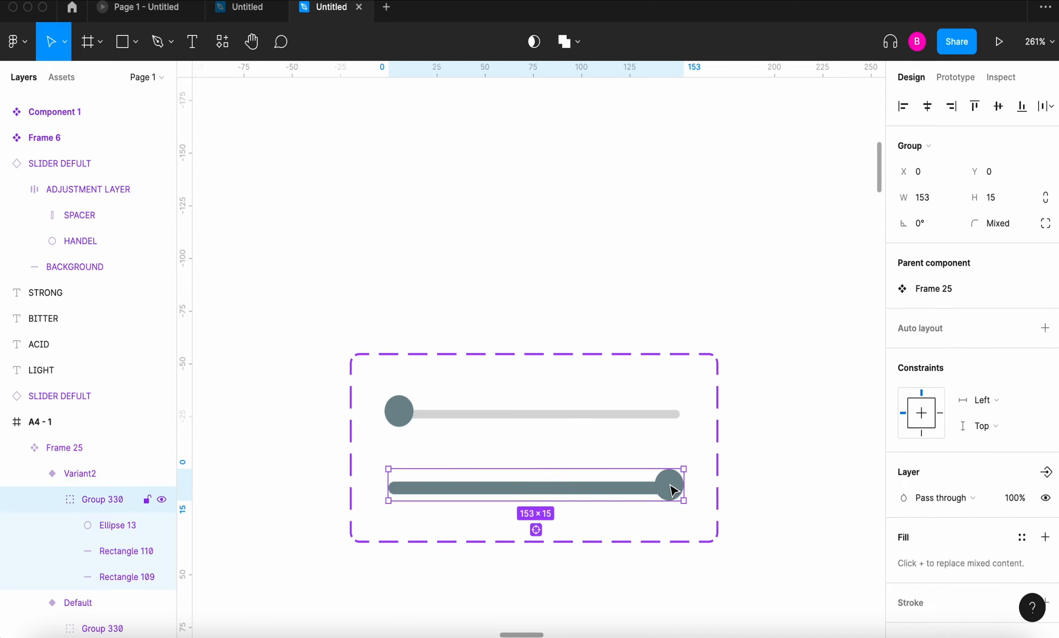
{"action": "left_click", "coordinate": [671, 488]}
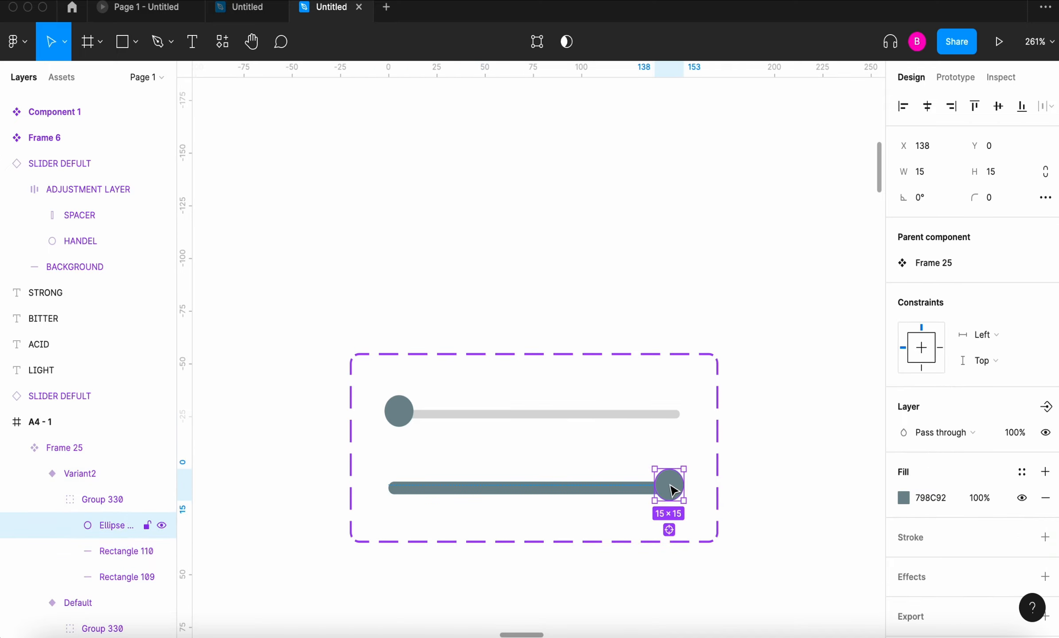
{"action": "left_click", "coordinate": [397, 414]}
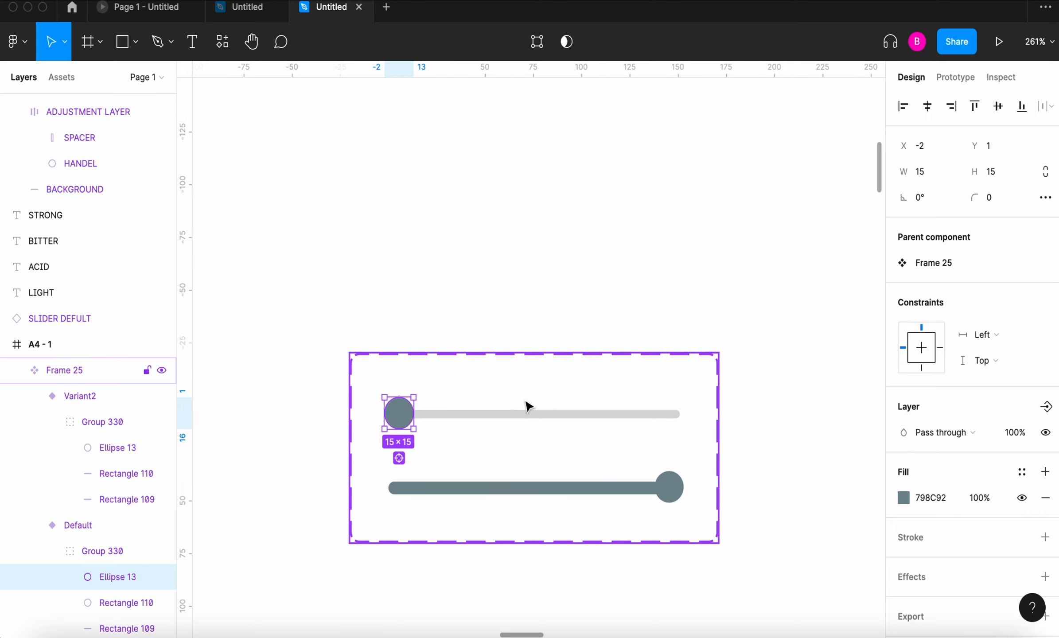
Link the default variant's circle to Variant2 with an On drag interaction using Smart animate.
{"action": "left_click", "coordinate": [945, 78]}
{"action": "left_click_drag", "start_coordinate": [414, 415], "coordinate": [584, 482]}
{"action": "left_click", "coordinate": [768, 182]}
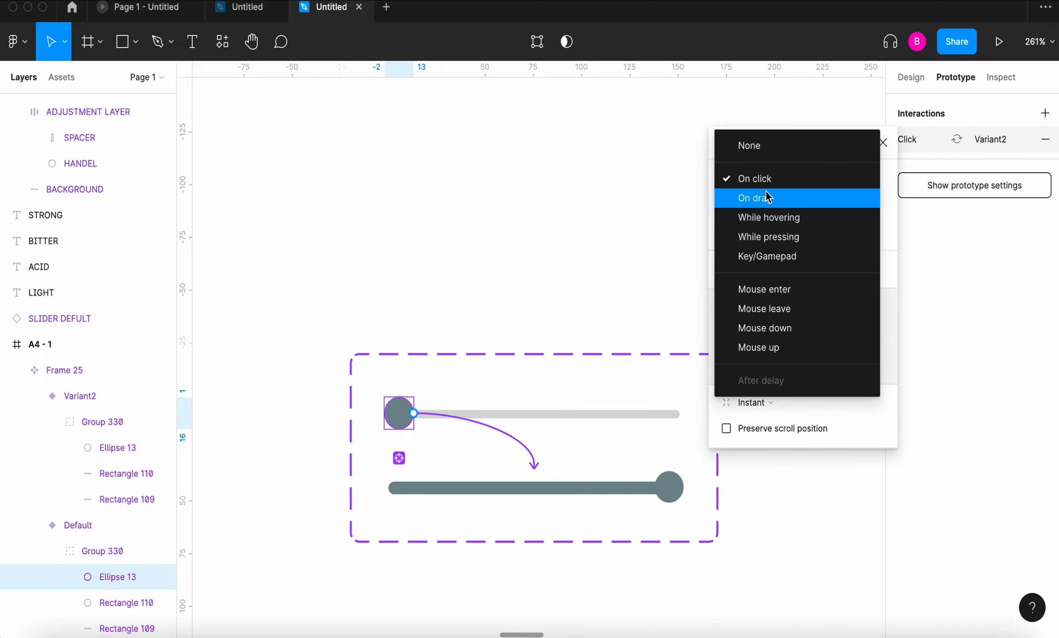
{"action": "left_click", "coordinate": [767, 196]}
{"action": "left_click", "coordinate": [777, 291]}
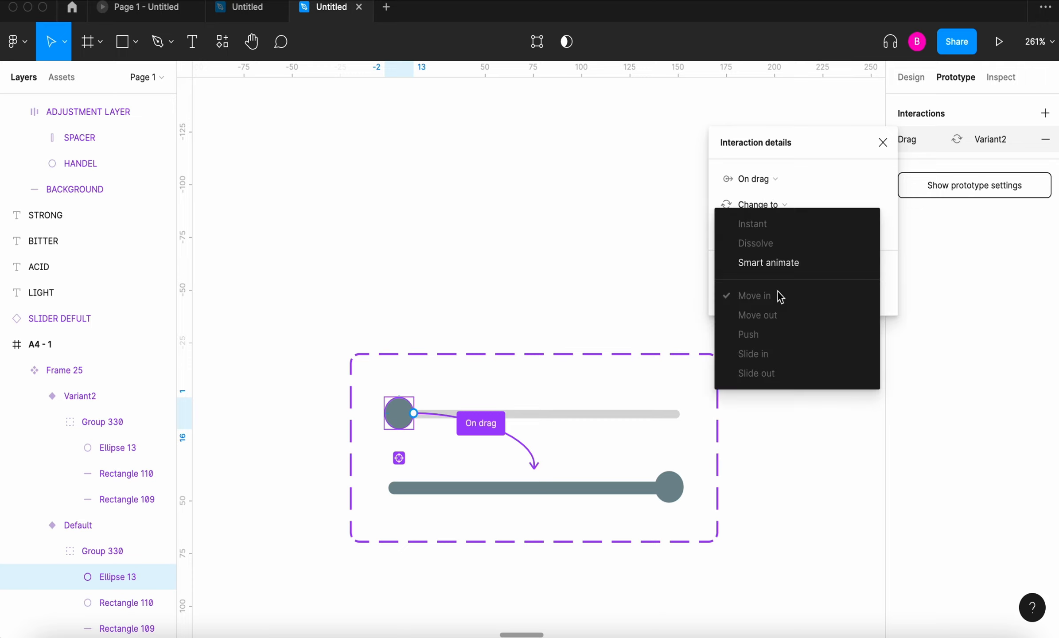
{"action": "left_click", "coordinate": [781, 261]}
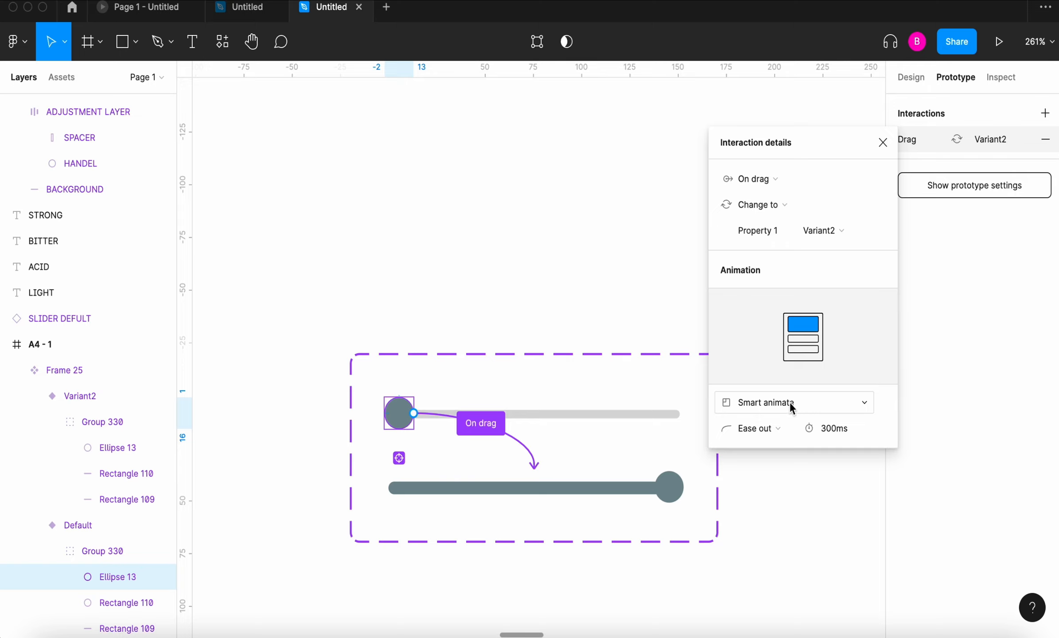
Link the second variant's circle back to the Default variant with an On drag interaction using Smart animate.
{"action": "left_click", "coordinate": [675, 489]}
{"action": "double_click", "coordinate": [666, 490]}
{"action": "double_click", "coordinate": [666, 489]}
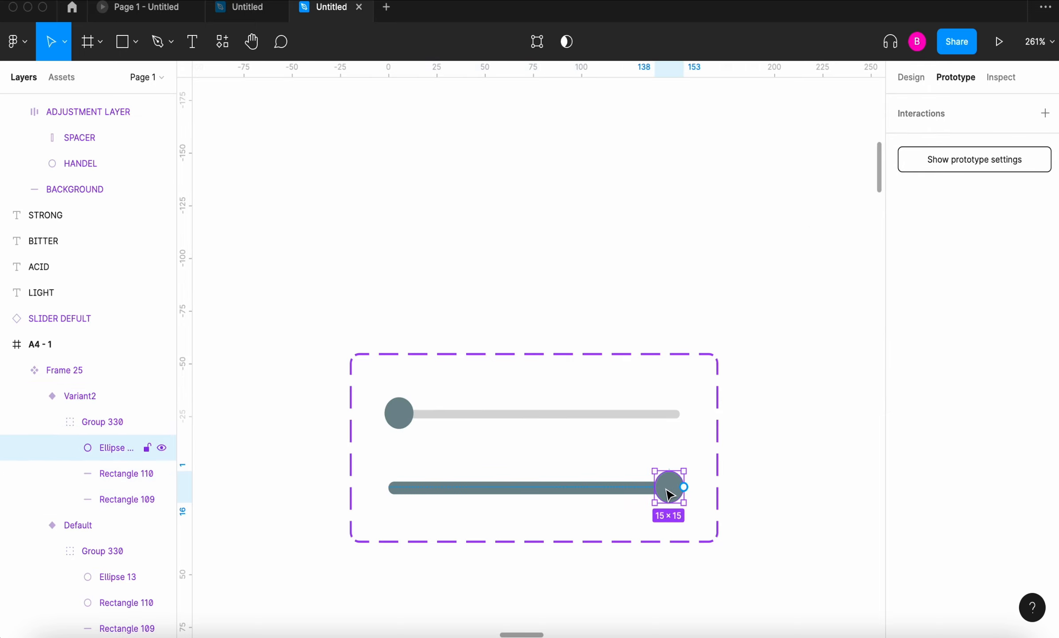
{"action": "left_click_drag", "start_coordinate": [684, 487], "coordinate": [563, 418]}
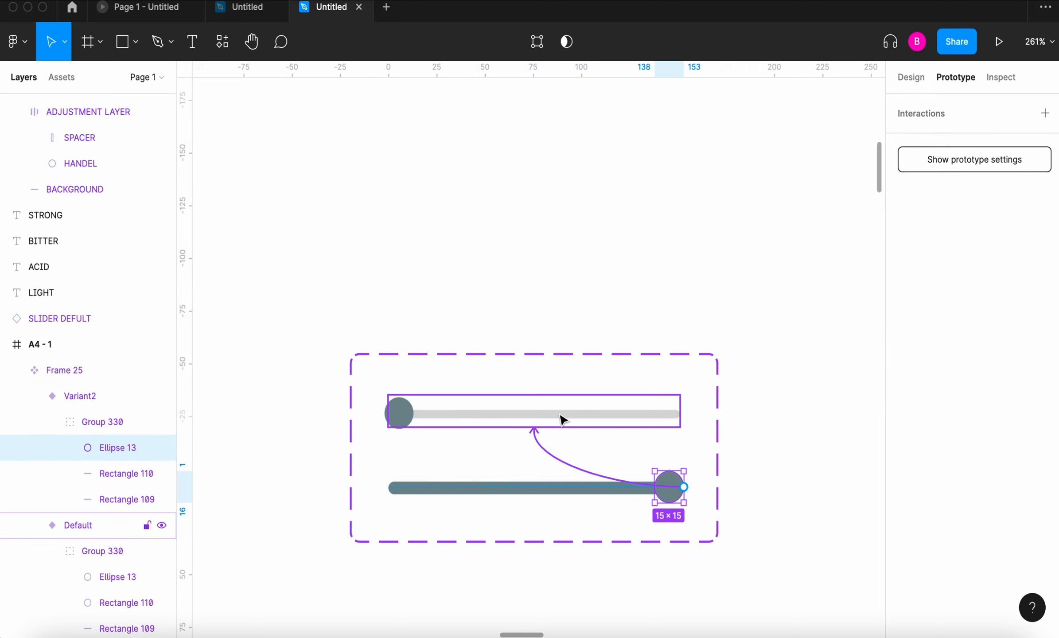
{"action": "left_click", "coordinate": [781, 184]}
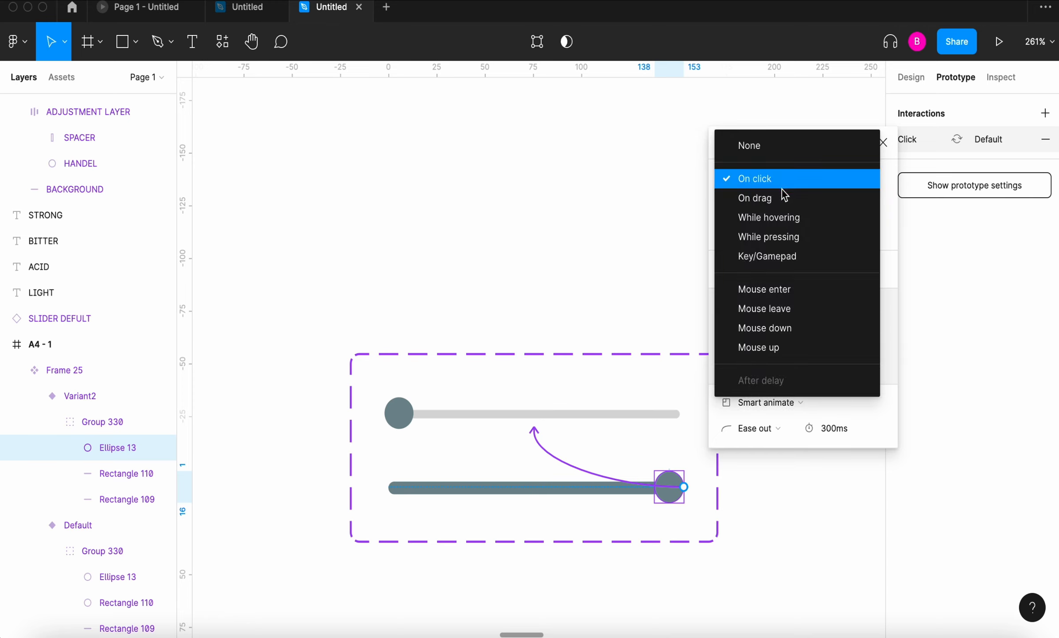
{"action": "left_click", "coordinate": [780, 198]}
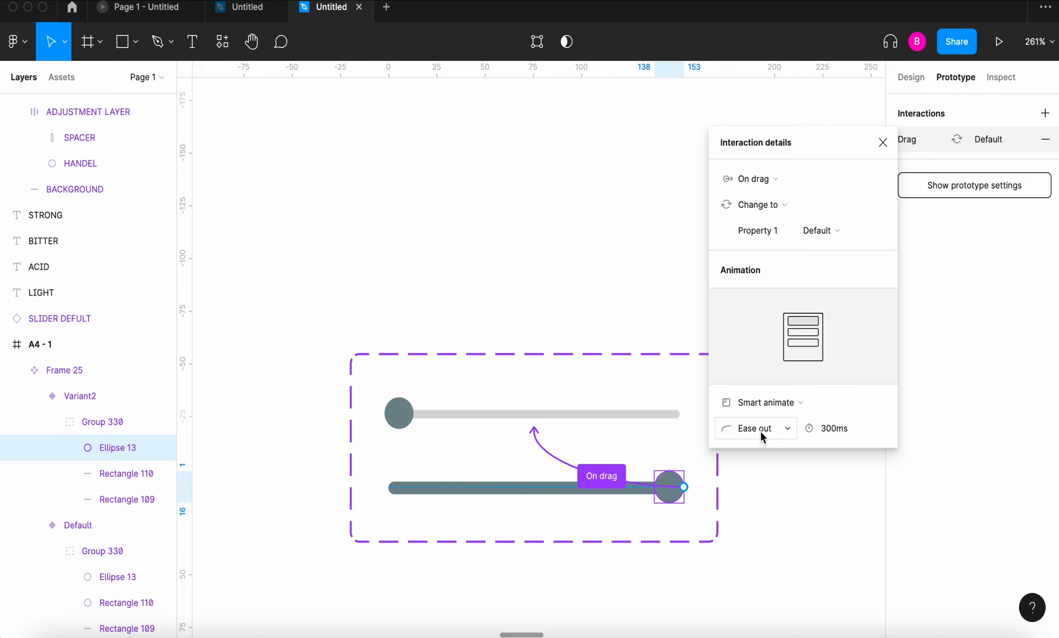
{"action": "left_click", "coordinate": [883, 143]}
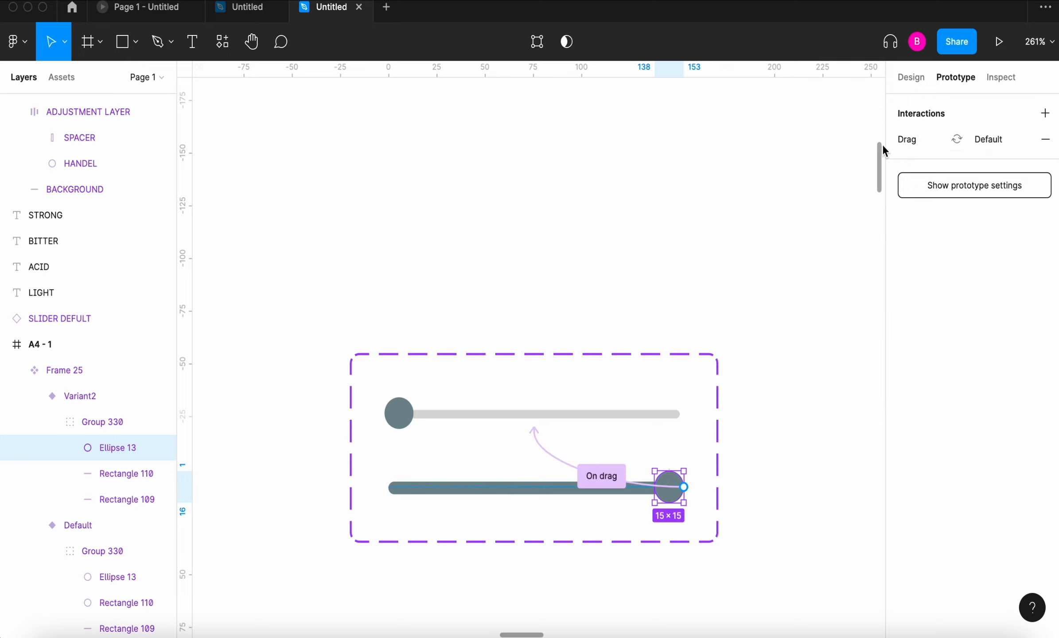
Move the slider component set out of the A4 - 1 frame onto the empty canvas beside it.
{"action": "left_click", "coordinate": [912, 78]}
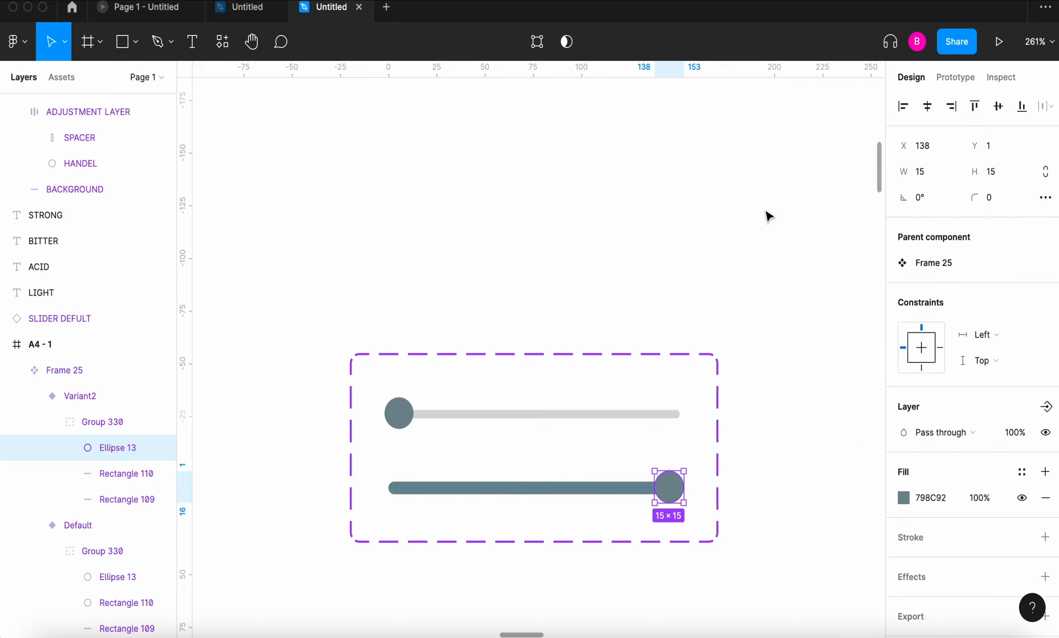
{"action": "scroll", "coordinate": [767, 216], "scroll_direction": "down", "scroll_amount": 8}
{"action": "scroll", "coordinate": [767, 216], "scroll_direction": "up", "scroll_amount": 2}
{"action": "scroll", "coordinate": [767, 216], "scroll_direction": "right", "scroll_amount": 2}
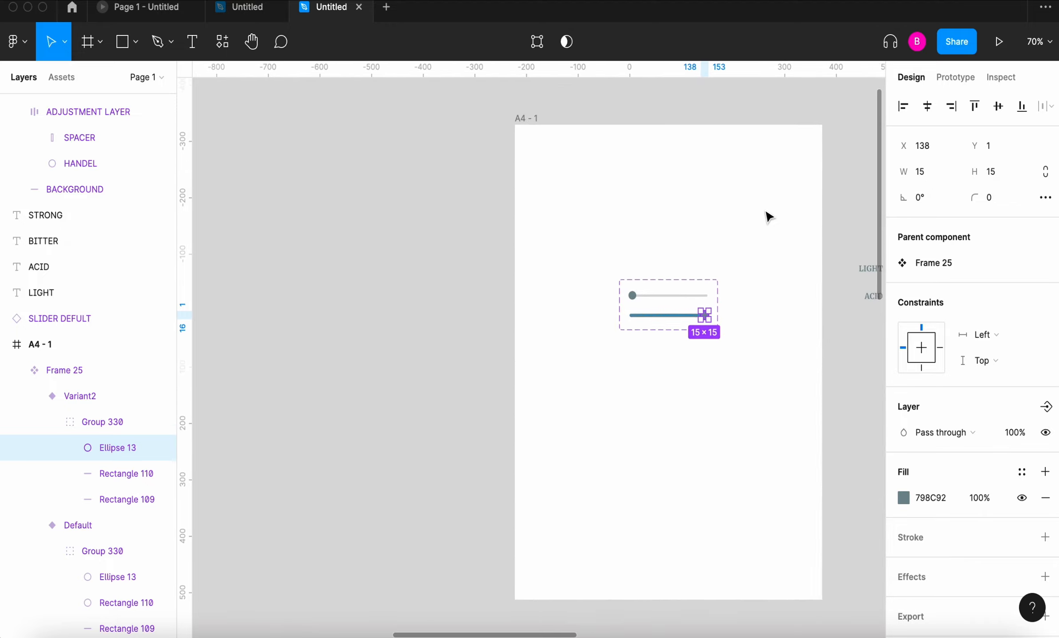
{"action": "scroll", "coordinate": [763, 215], "scroll_direction": "up", "scroll_amount": 2}
{"action": "scroll", "coordinate": [764, 215], "scroll_direction": "right", "scroll_amount": 1}
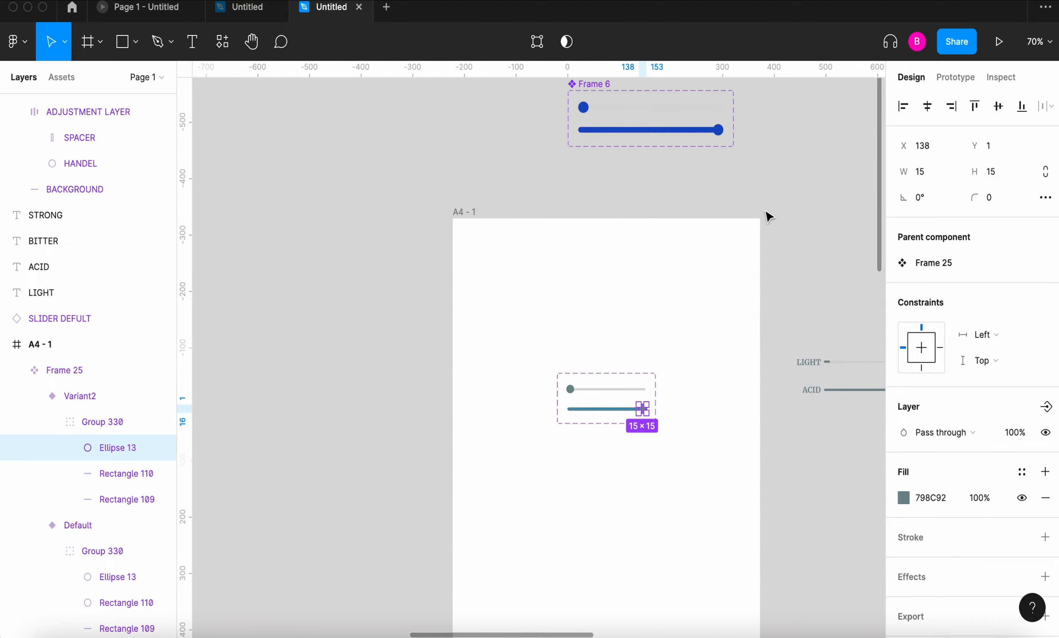
{"action": "left_click", "coordinate": [597, 387]}
{"action": "left_click_drag", "start_coordinate": [595, 383], "coordinate": [342, 318]}
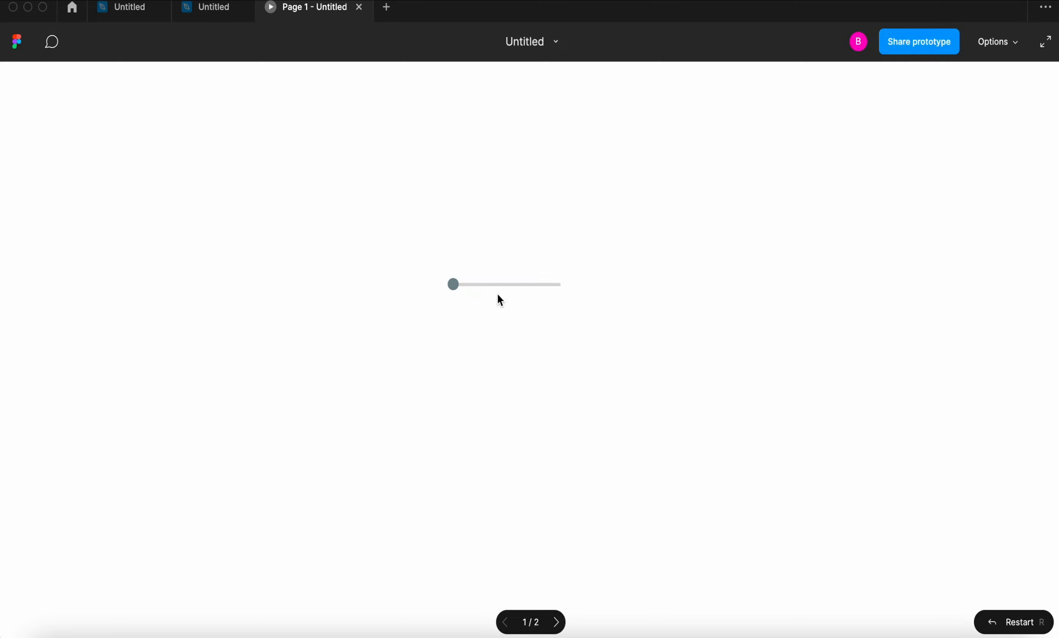
Test the slider in the prototype preview by sliding its handle along the track and back to the start.
{"action": "left_click_drag", "start_coordinate": [453, 285], "coordinate": [474, 292]}
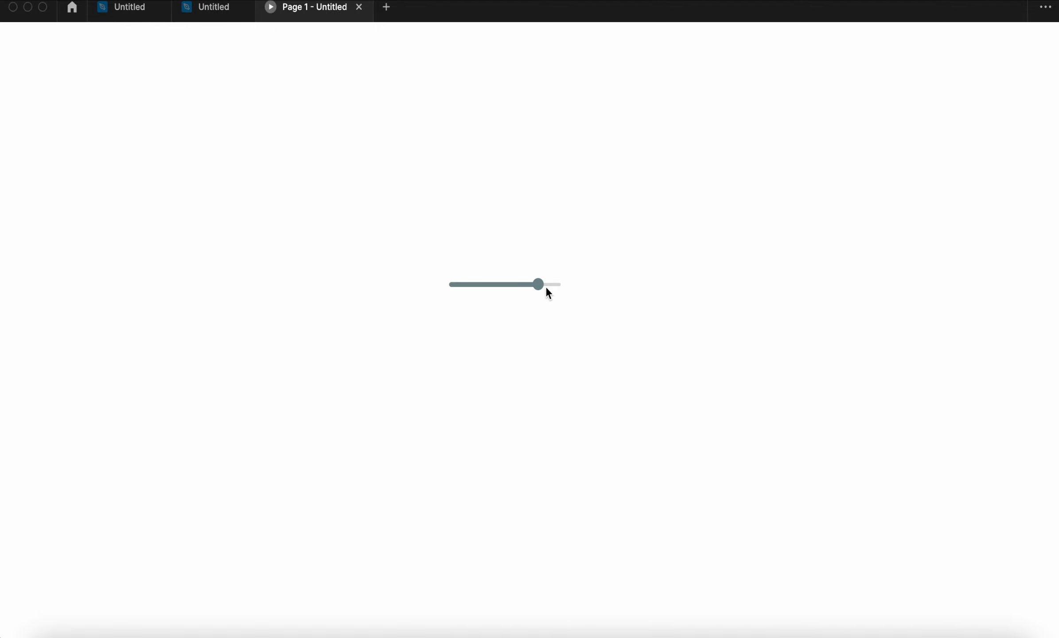
{"action": "left_click_drag", "start_coordinate": [546, 288], "coordinate": [462, 280]}
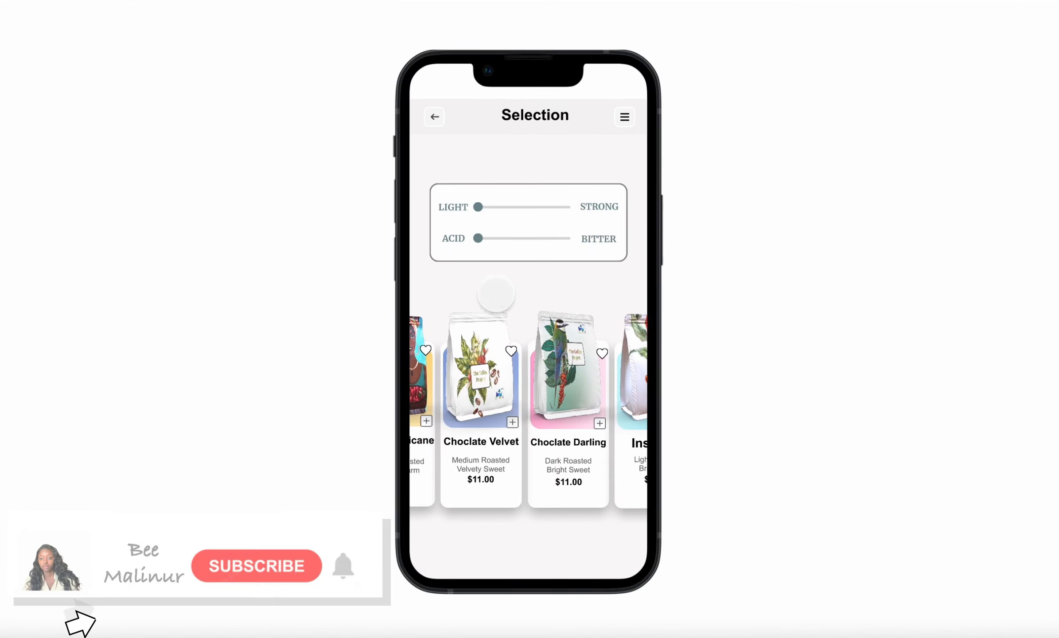